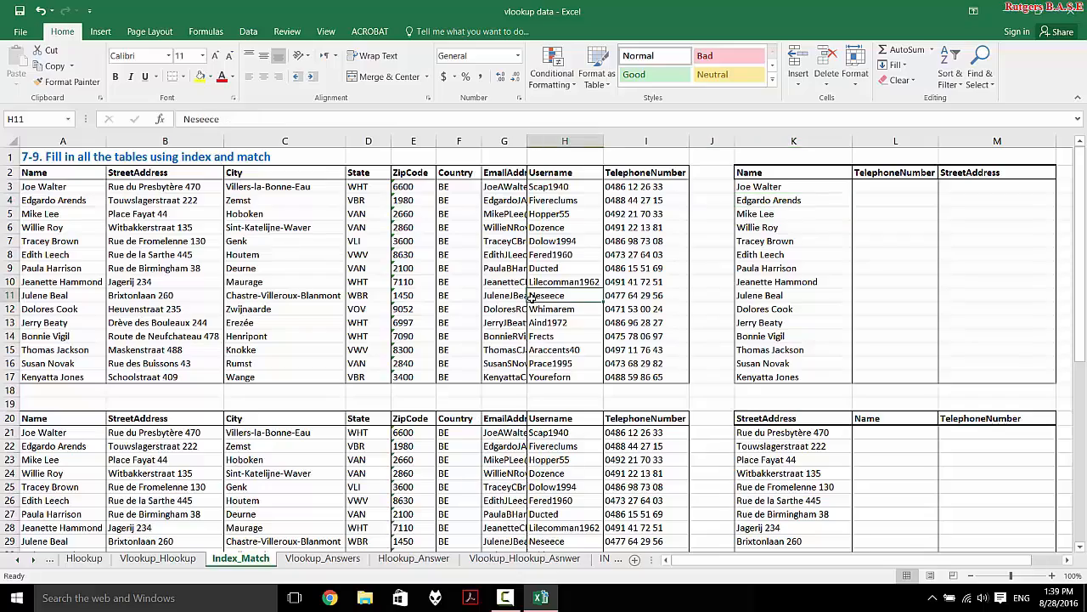
- Start a MATCH formula in helper cell O3
{"action": "scroll", "coordinate": [532, 297], "scroll_direction": "right", "scroll_amount": 3}
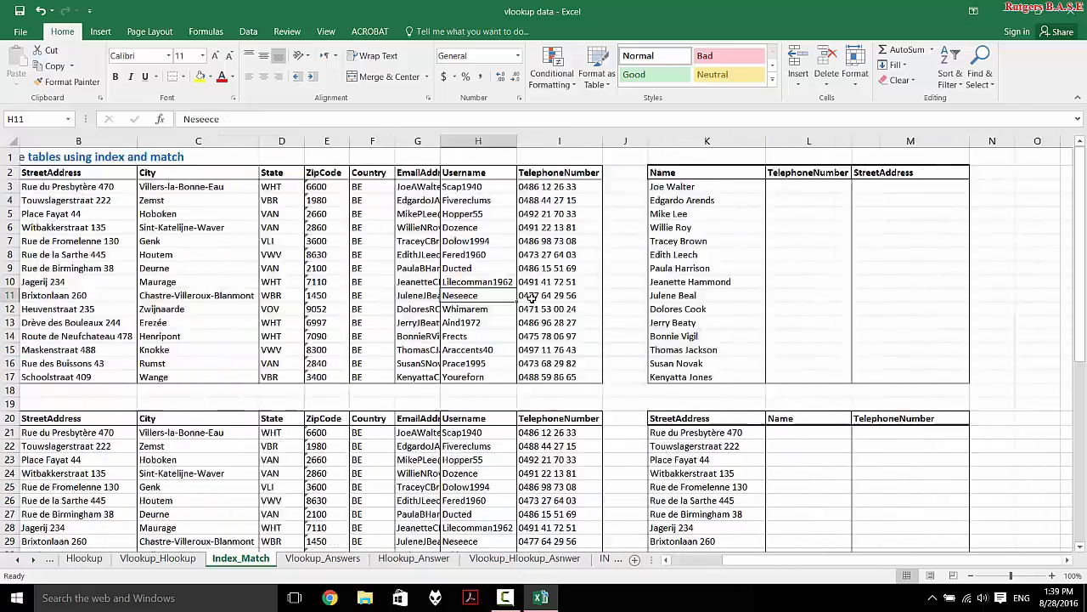
{"action": "scroll", "coordinate": [532, 297], "scroll_direction": "left", "scroll_amount": 3}
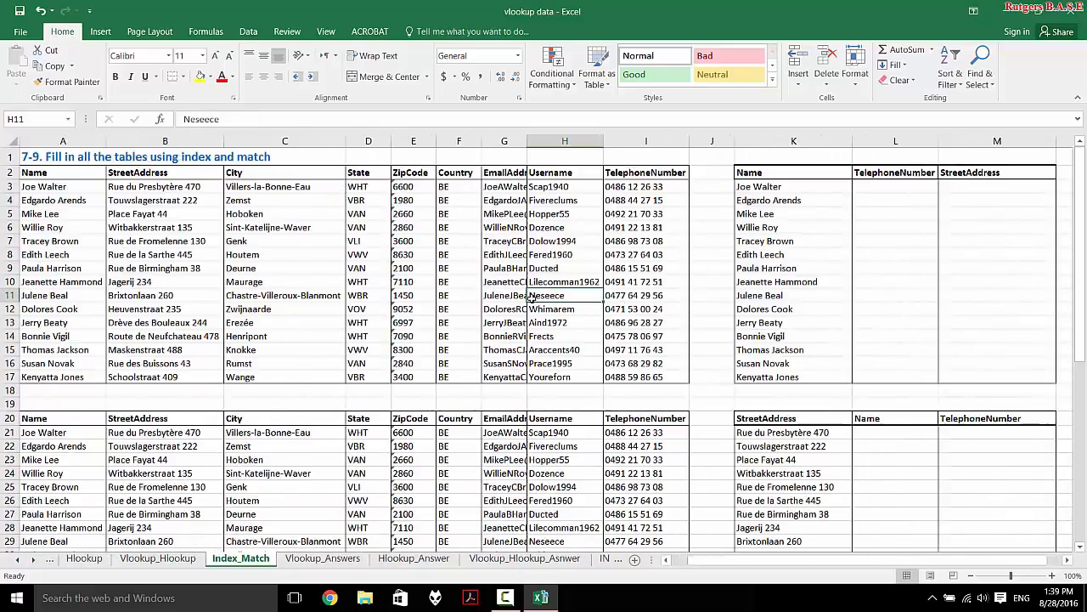
{"action": "scroll", "coordinate": [531, 298], "scroll_direction": "right", "scroll_amount": 4}
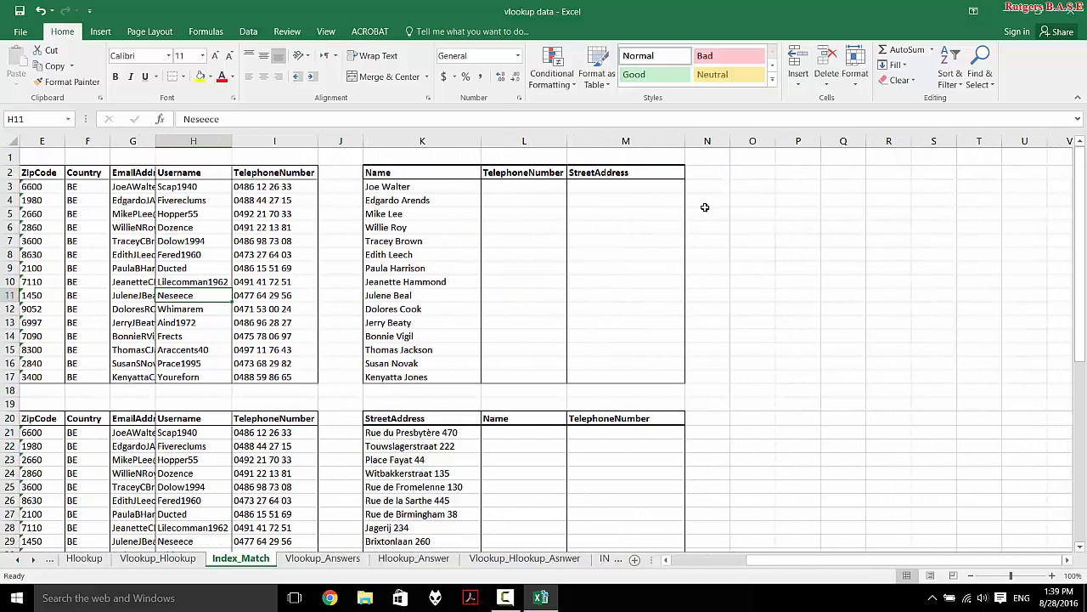
{"action": "left_click", "coordinate": [712, 199]}
{"action": "left_click", "coordinate": [777, 186]}
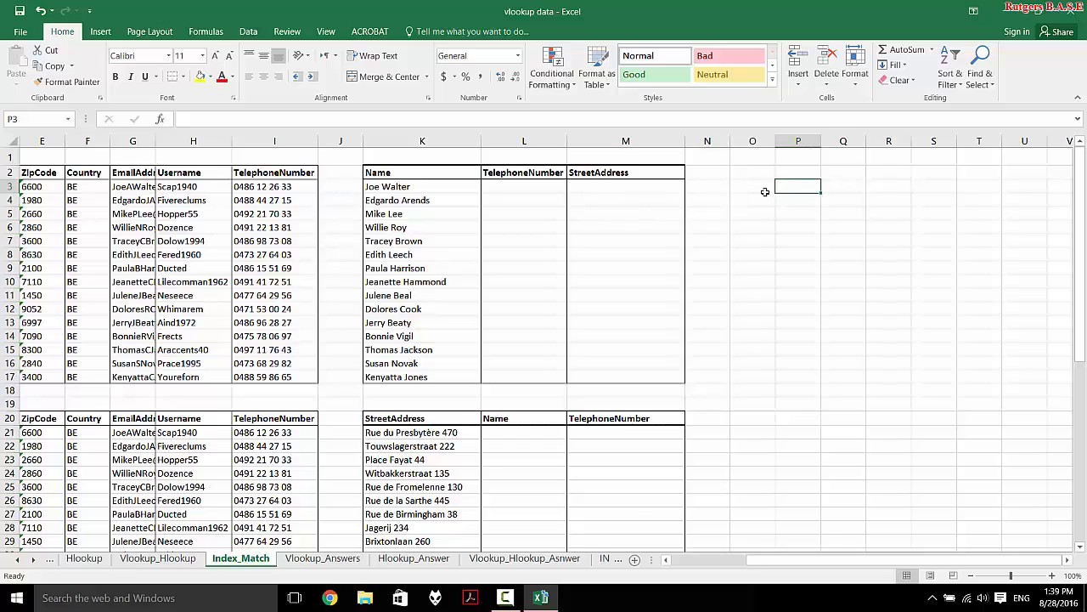
{"action": "left_click", "coordinate": [757, 187]}
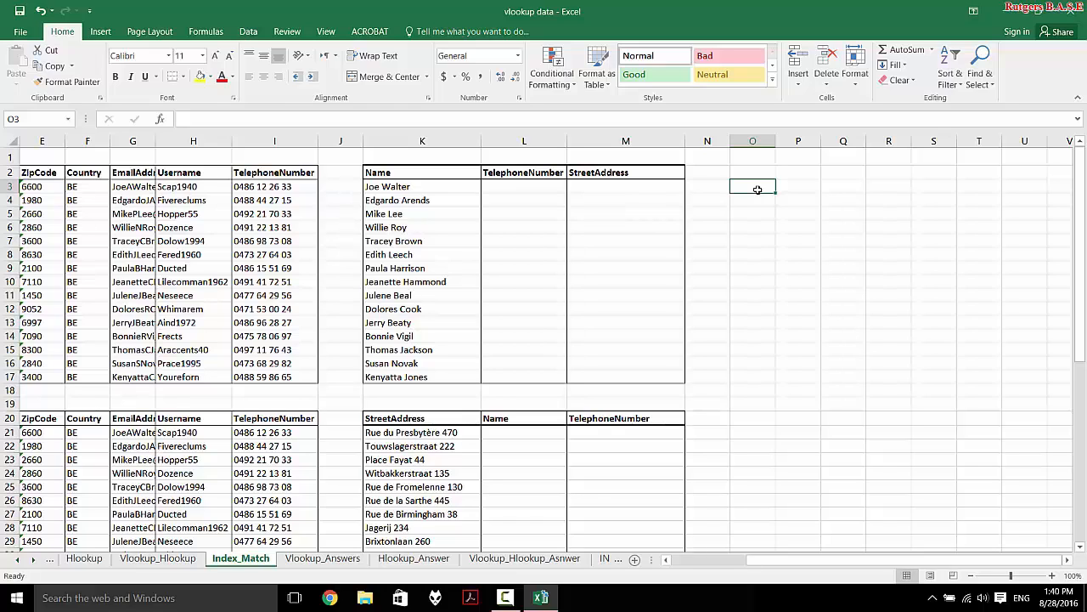
{"action": "type", "text": "mat"}
{"action": "key", "text": "BackSpace"}
{"action": "key", "text": "BackSpace"}
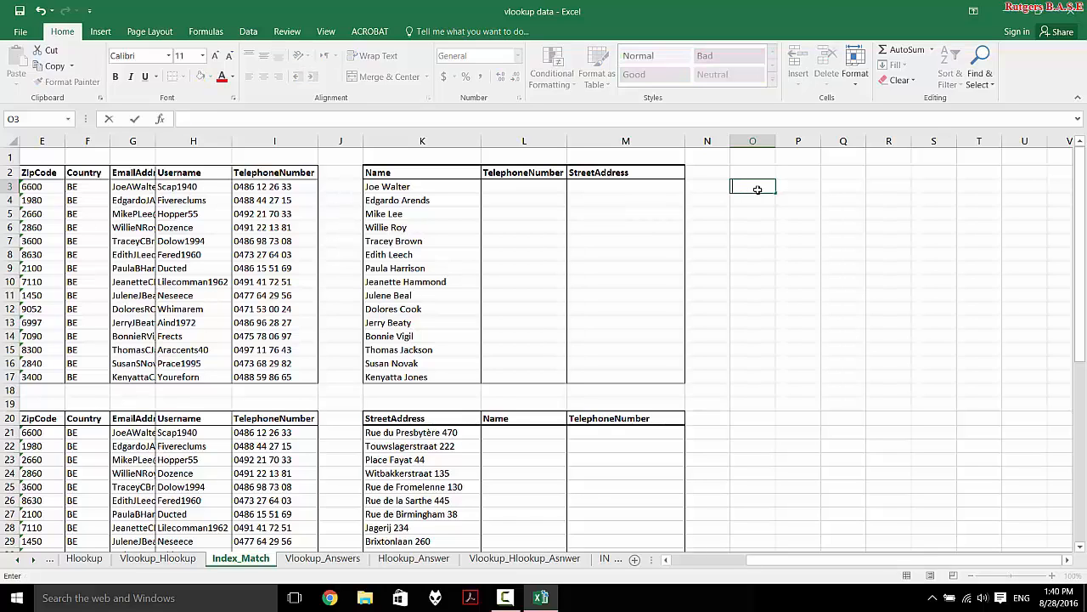
{"action": "type", "text": "=ma"}
{"action": "key", "text": "Tab"}
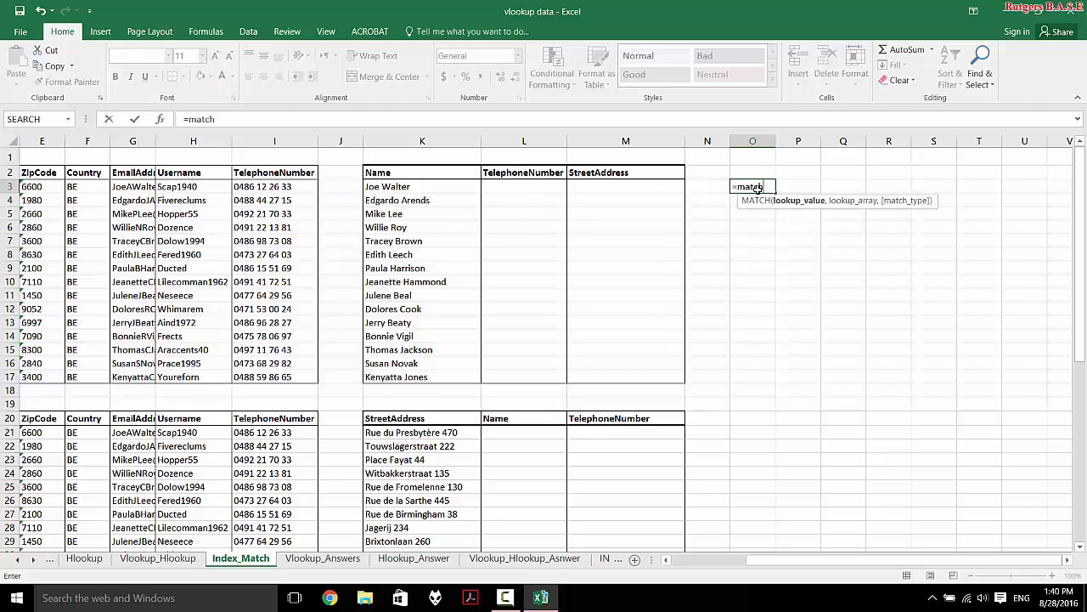
{"action": "scroll", "coordinate": [655, 209], "scroll_direction": "left", "scroll_amount": 2}
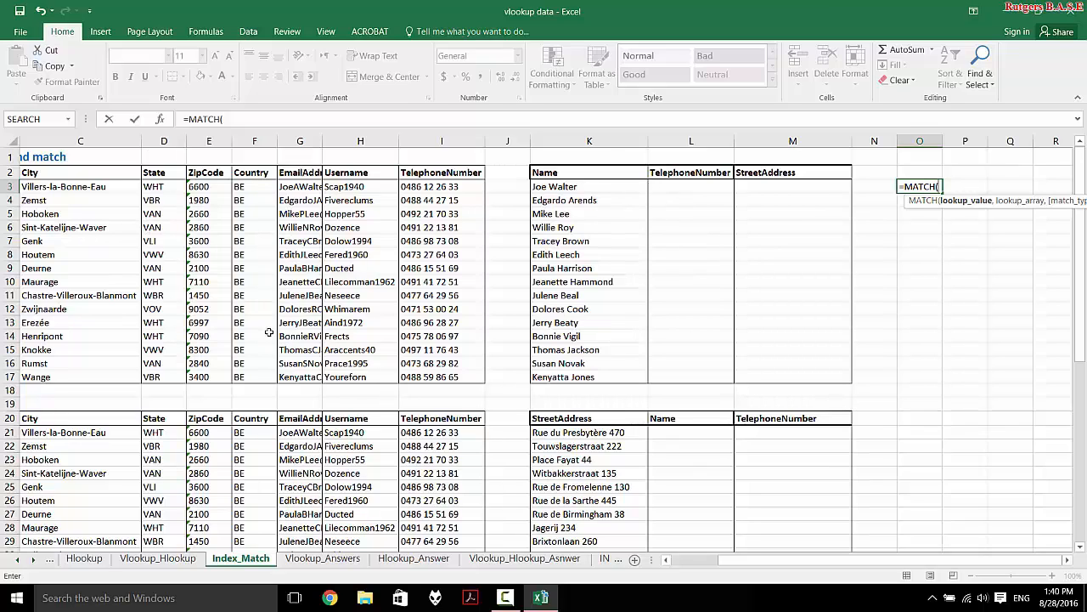
{"action": "scroll", "coordinate": [269, 332], "scroll_direction": "left", "scroll_amount": 2}
{"action": "scroll", "coordinate": [787, 285], "scroll_direction": "right", "scroll_amount": 2}
{"action": "left_click", "coordinate": [571, 238]}
{"action": "left_click", "coordinate": [573, 227]}
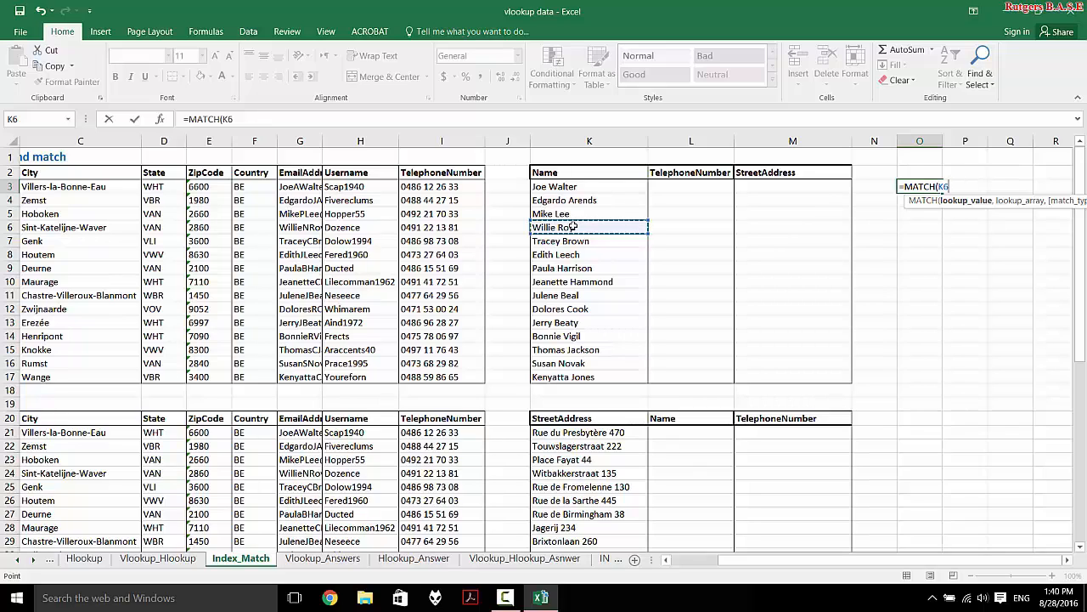
{"action": "type", "text": ","}
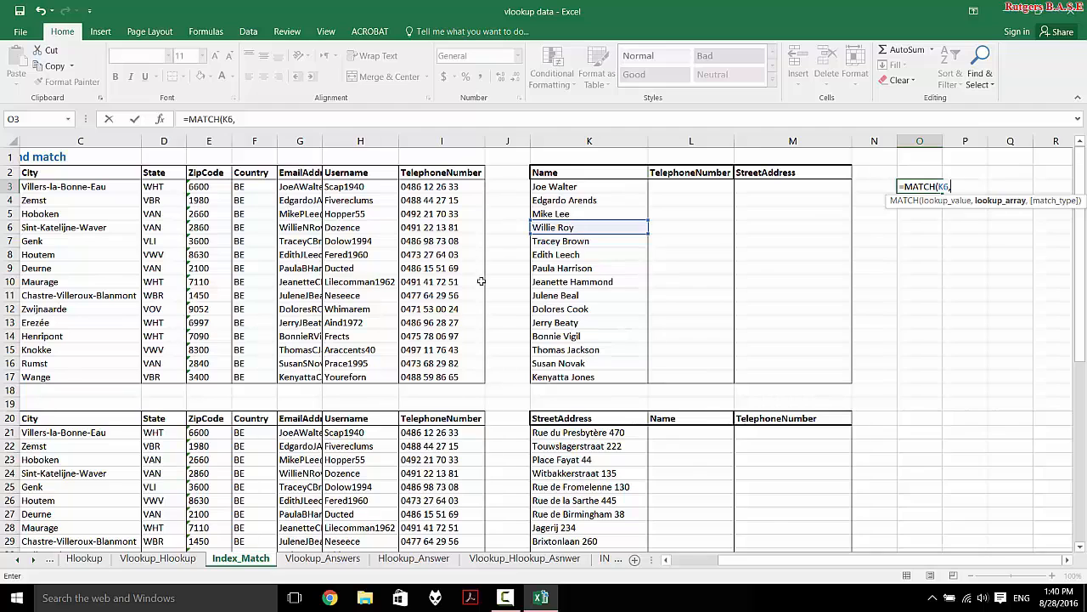
{"action": "scroll", "coordinate": [408, 348], "scroll_direction": "left", "scroll_amount": 3}
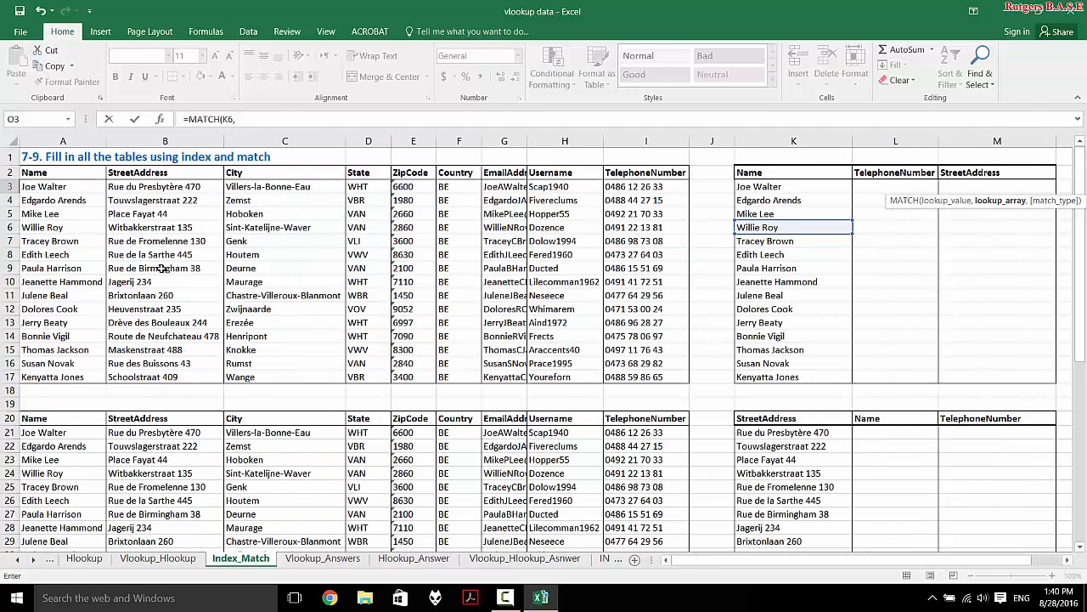
{"action": "scroll", "coordinate": [348, 214], "scroll_direction": "right", "scroll_amount": 3}
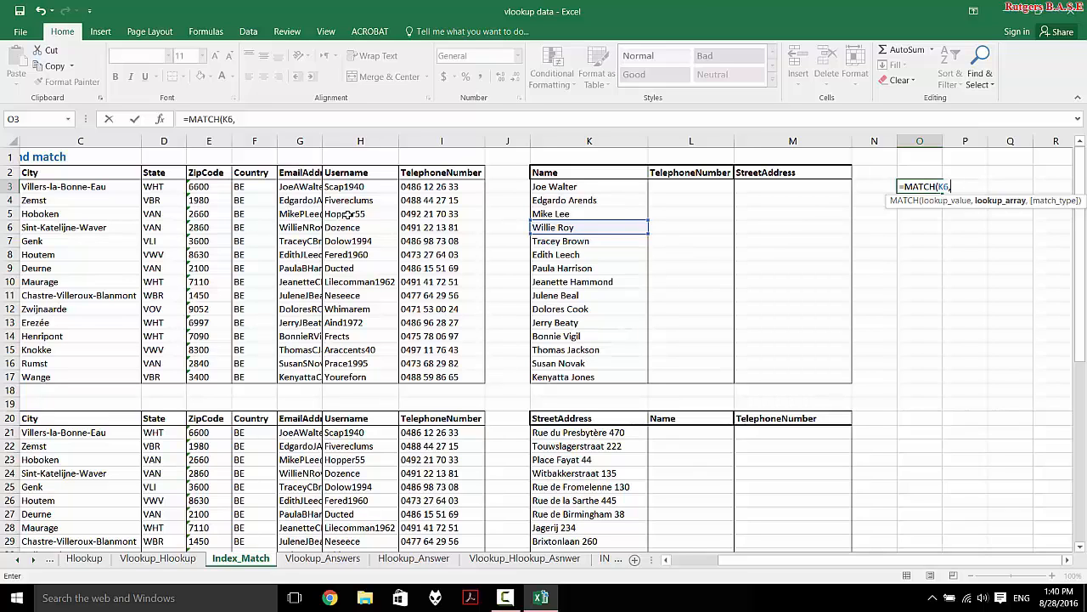
{"action": "scroll", "coordinate": [347, 214], "scroll_direction": "left", "scroll_amount": 3}
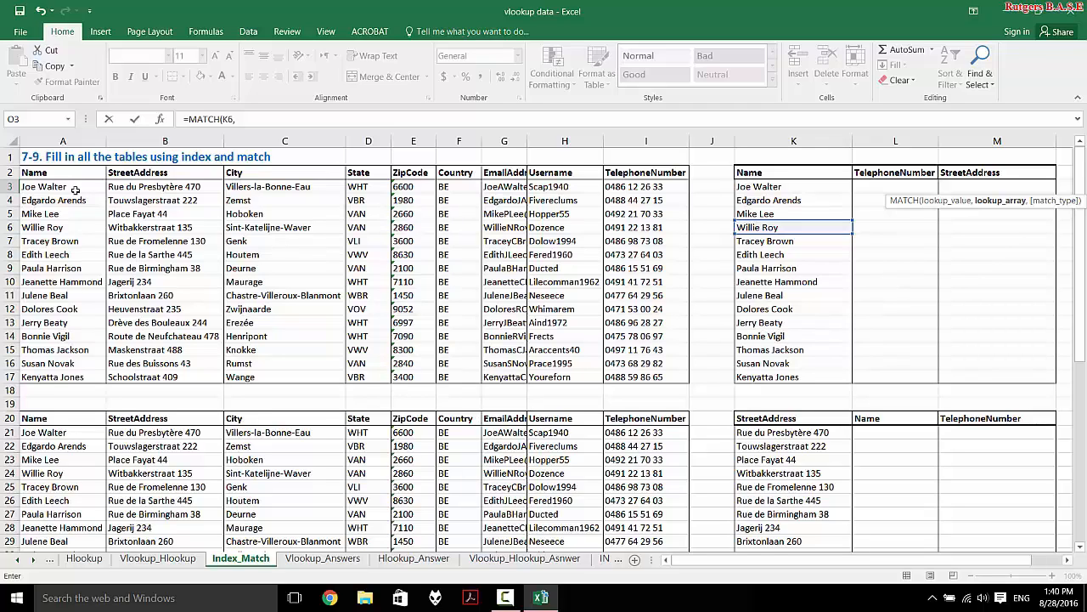
{"action": "left_click_drag", "start_coordinate": [63, 187], "coordinate": [52, 376]}
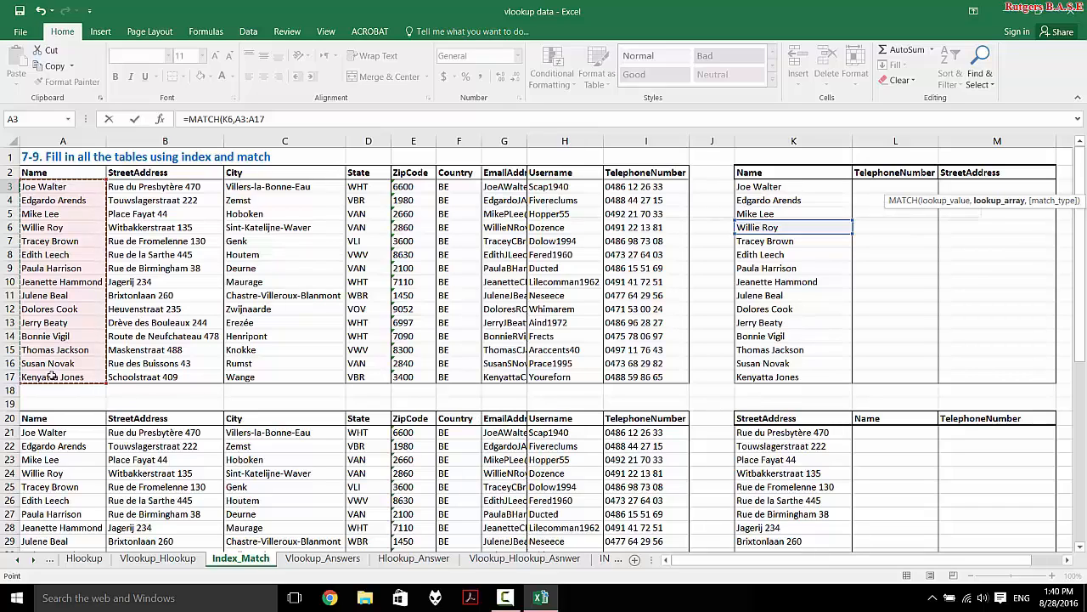
- Complete =MATCH(K6,A3:A17,0) with exact match so O3 returns 4
{"action": "type", "text": ","}
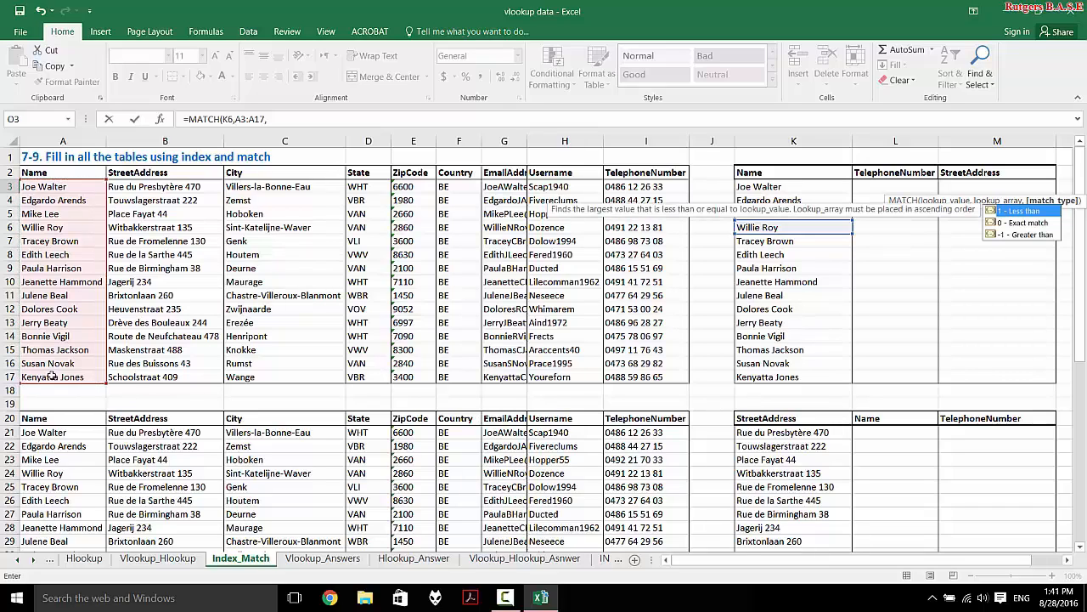
{"action": "key", "text": "Down"}
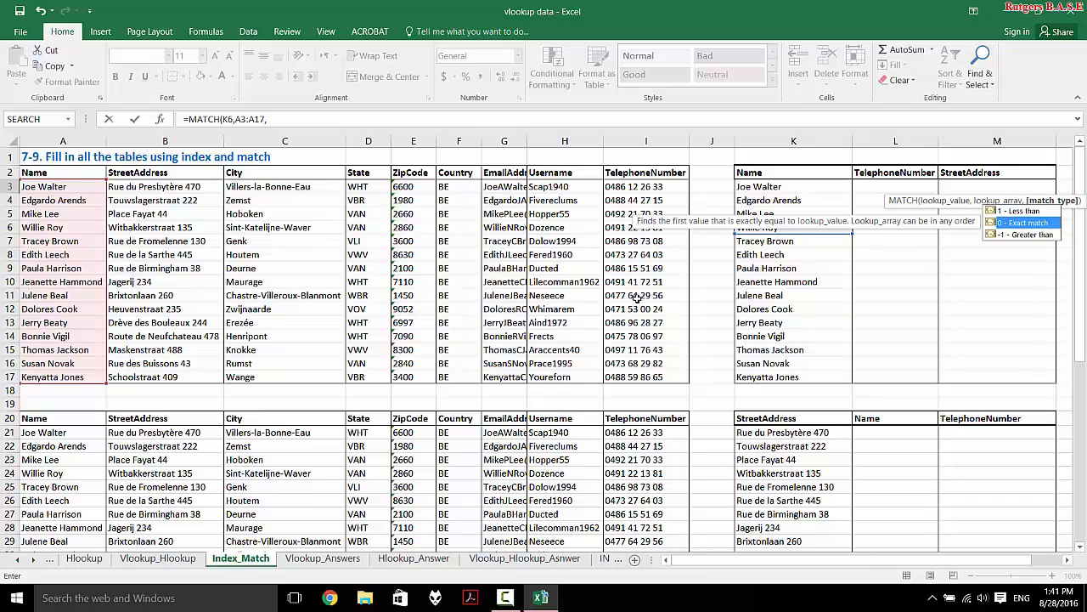
{"action": "type", "text": "0"}
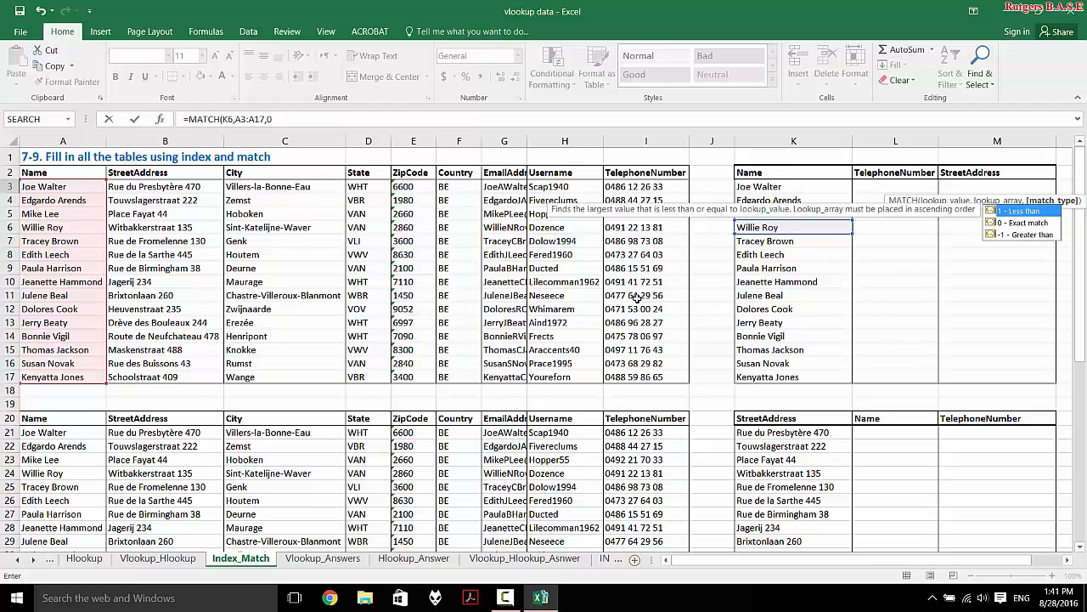
{"action": "type", "text": ")"}
{"action": "key", "text": "Return"}
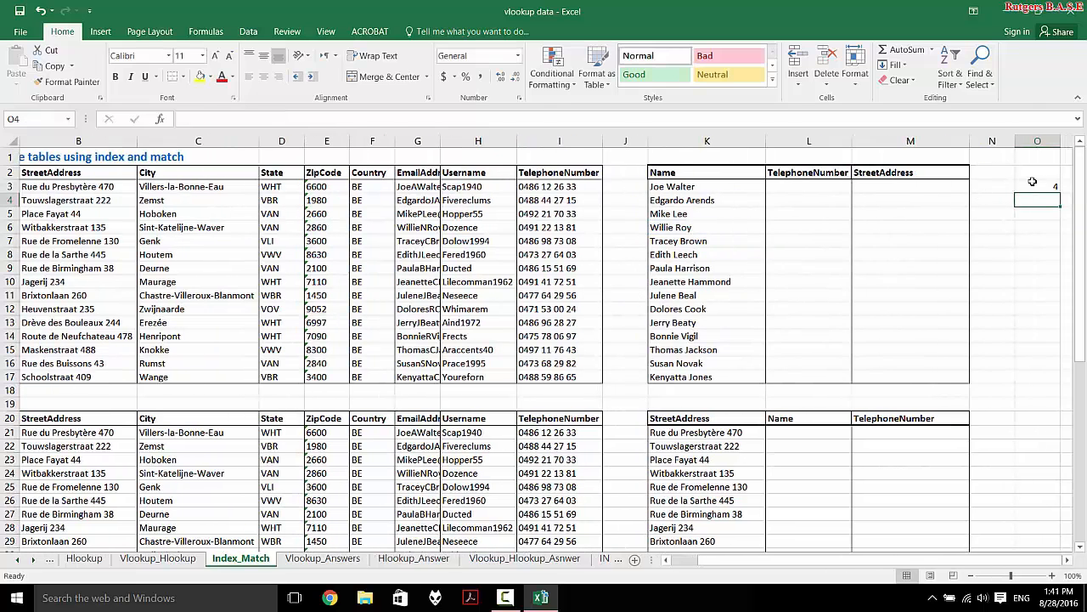
{"action": "left_click", "coordinate": [1032, 184]}
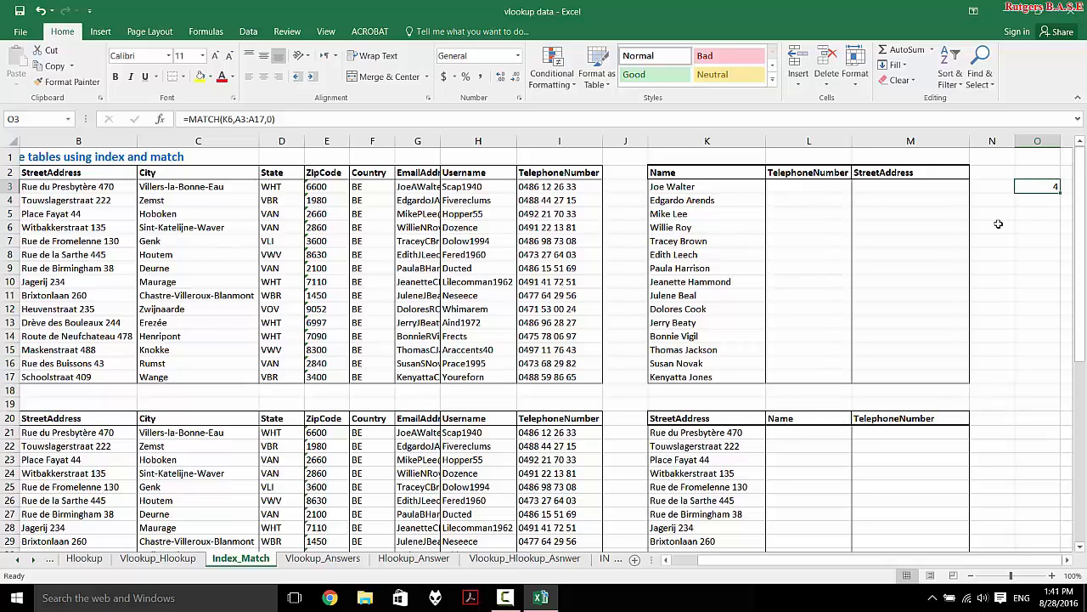
{"action": "left_click", "coordinate": [729, 226]}
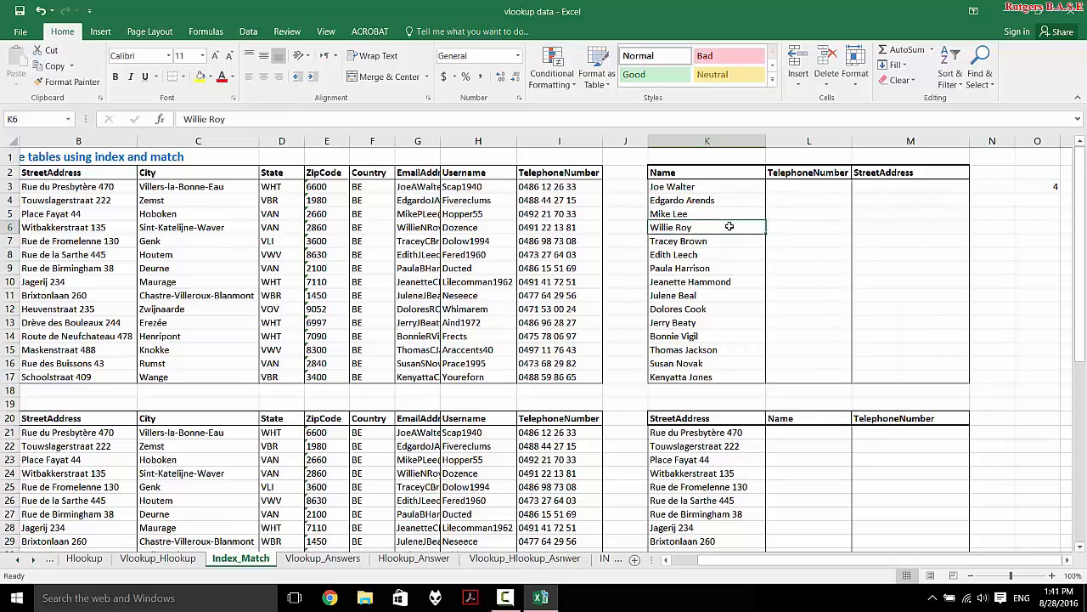
{"action": "scroll", "coordinate": [636, 351], "scroll_direction": "left", "scroll_amount": 1}
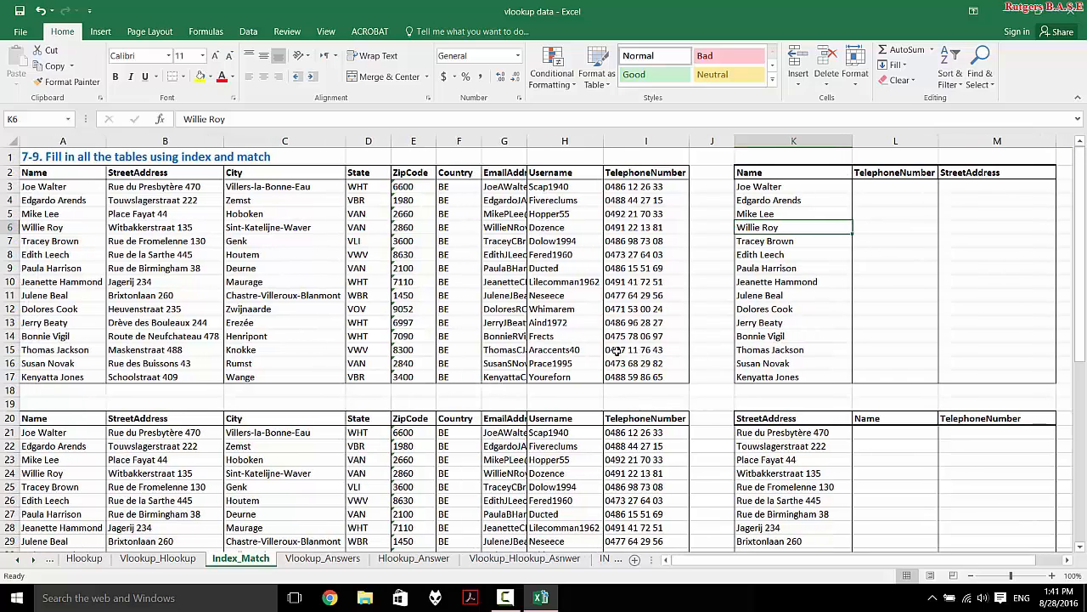
{"action": "left_click", "coordinate": [68, 186]}
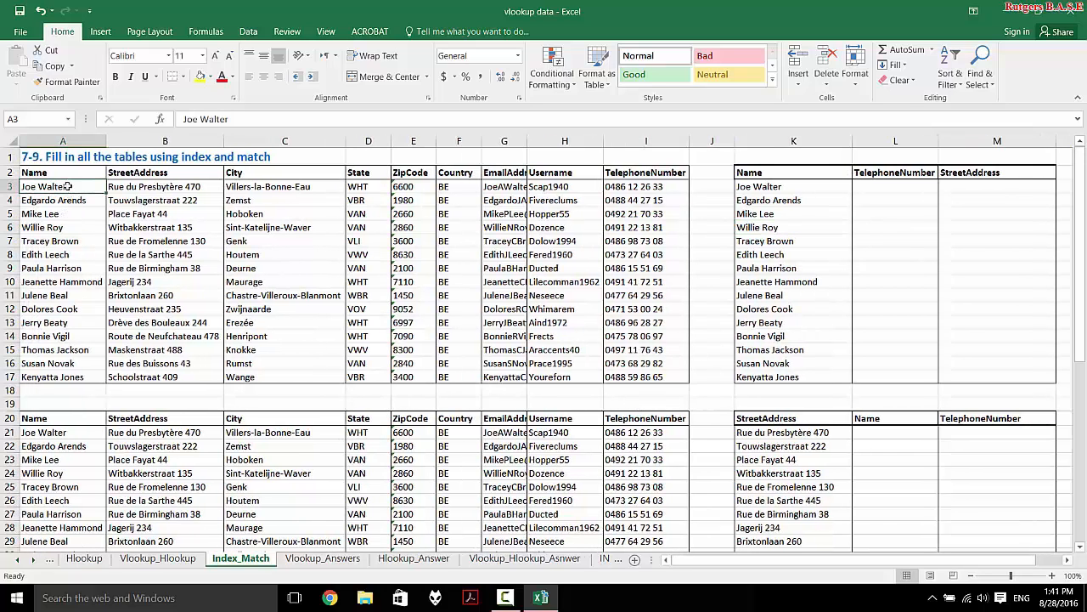
{"action": "key", "text": "Down"}
{"action": "key", "text": "Down"}
{"action": "key", "text": "Down"}
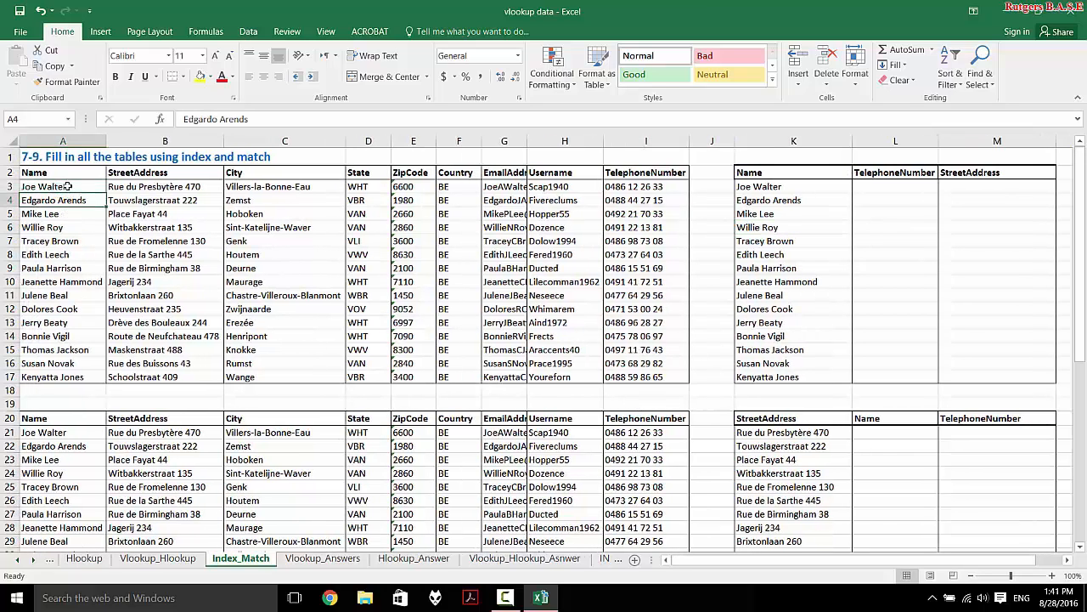
{"action": "scroll", "coordinate": [372, 272], "scroll_direction": "right", "scroll_amount": 3}
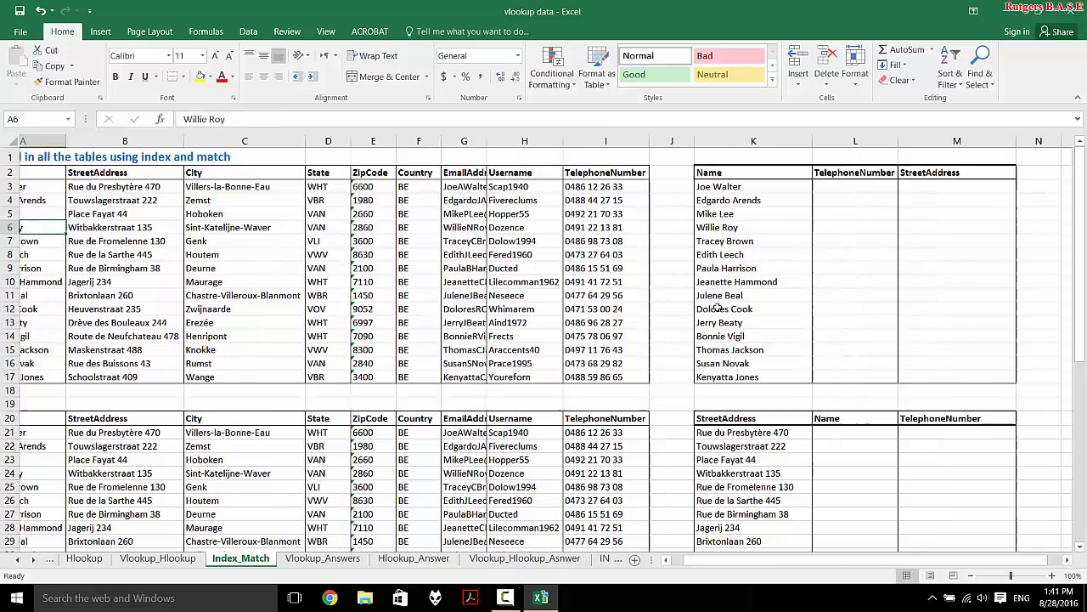
{"action": "left_click", "coordinate": [709, 205]}
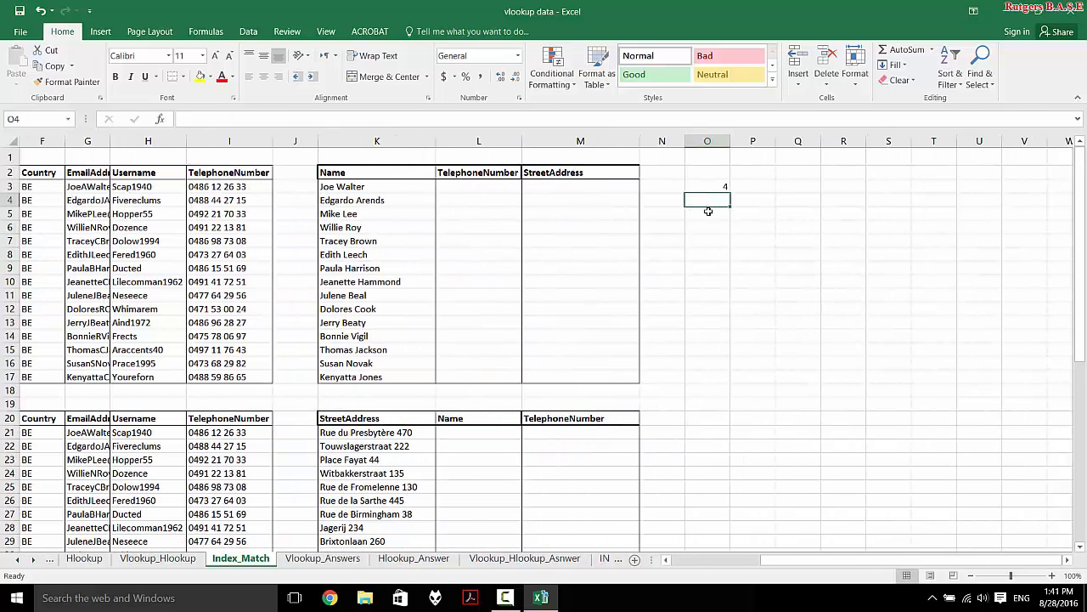
- Start an INDEX formula in O5 over the absolute telephone range $I$3:$I$17
{"action": "left_click", "coordinate": [708, 211]}
{"action": "type", "text": "="}
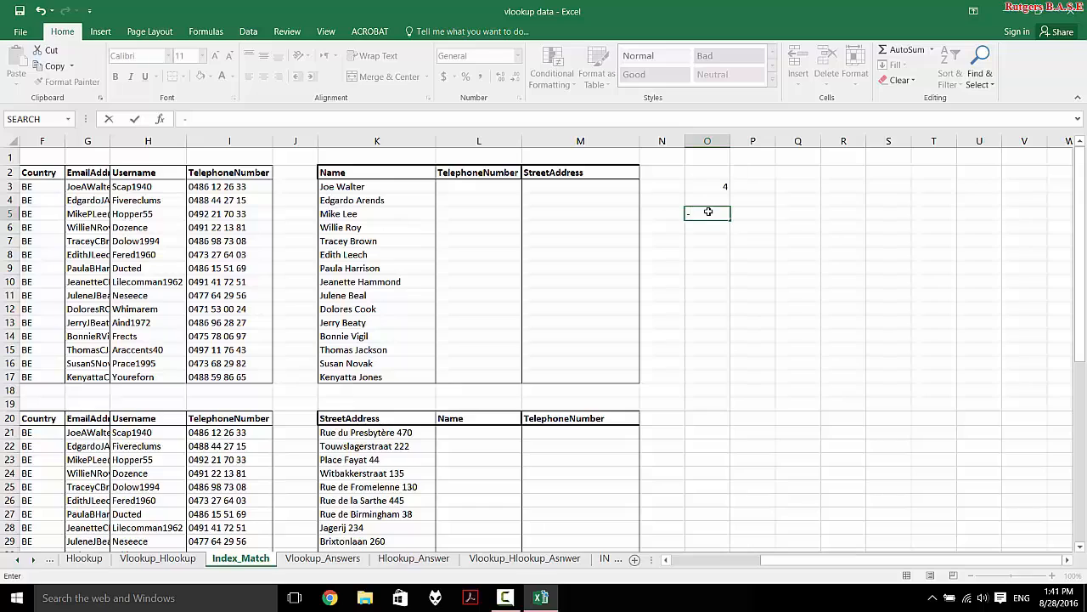
{"action": "key", "text": "BackSpace"}
{"action": "type", "text": "=INDEX("}
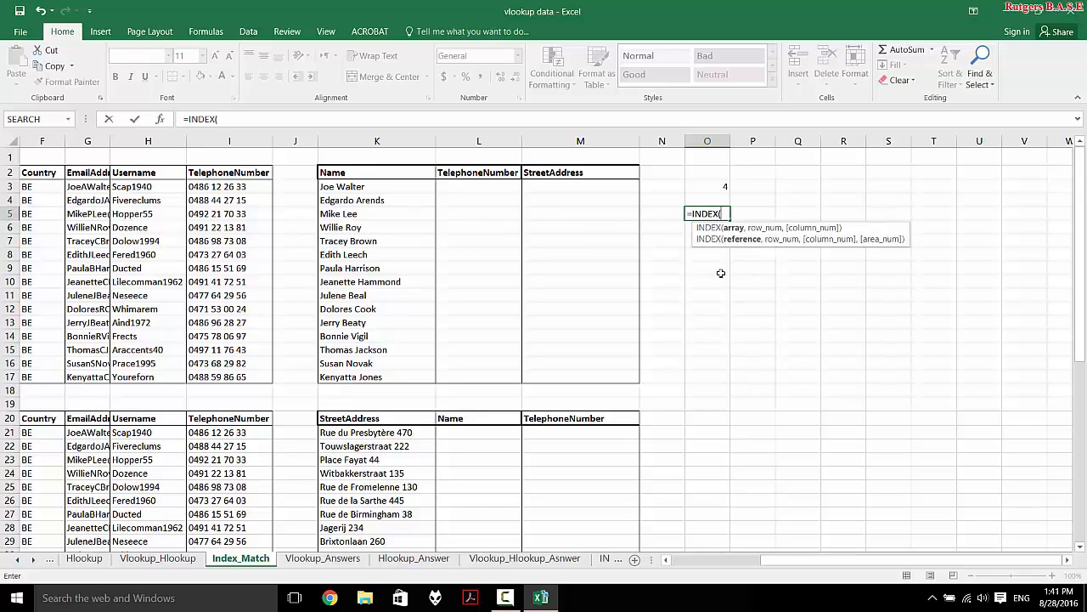
{"action": "scroll", "coordinate": [716, 333], "scroll_direction": "left", "scroll_amount": 1}
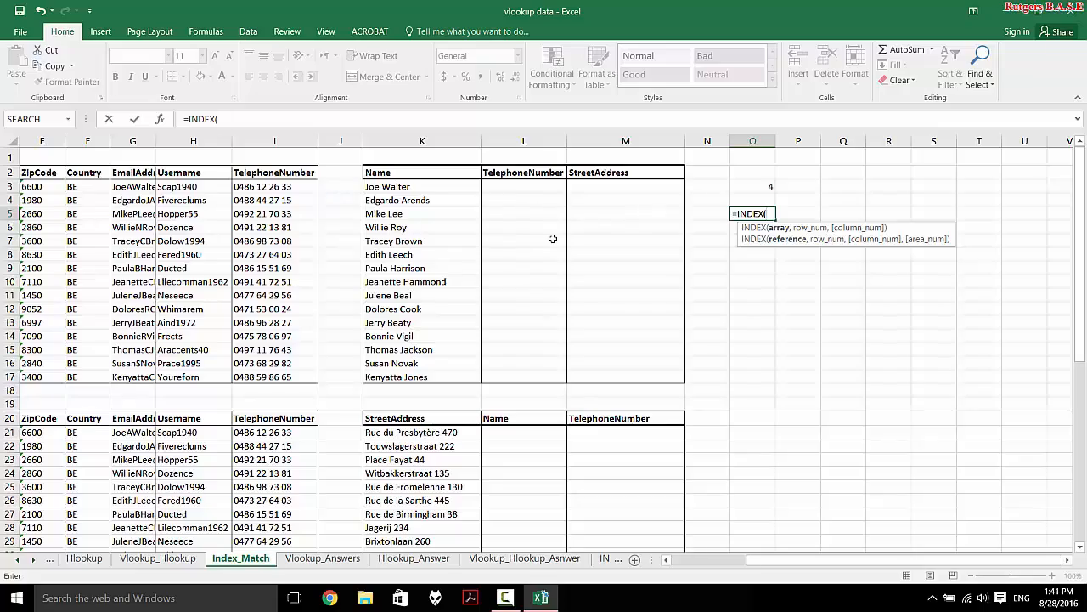
{"action": "scroll", "coordinate": [554, 236], "scroll_direction": "left", "scroll_amount": 4}
{"action": "scroll", "coordinate": [552, 239], "scroll_direction": "right", "scroll_amount": 2}
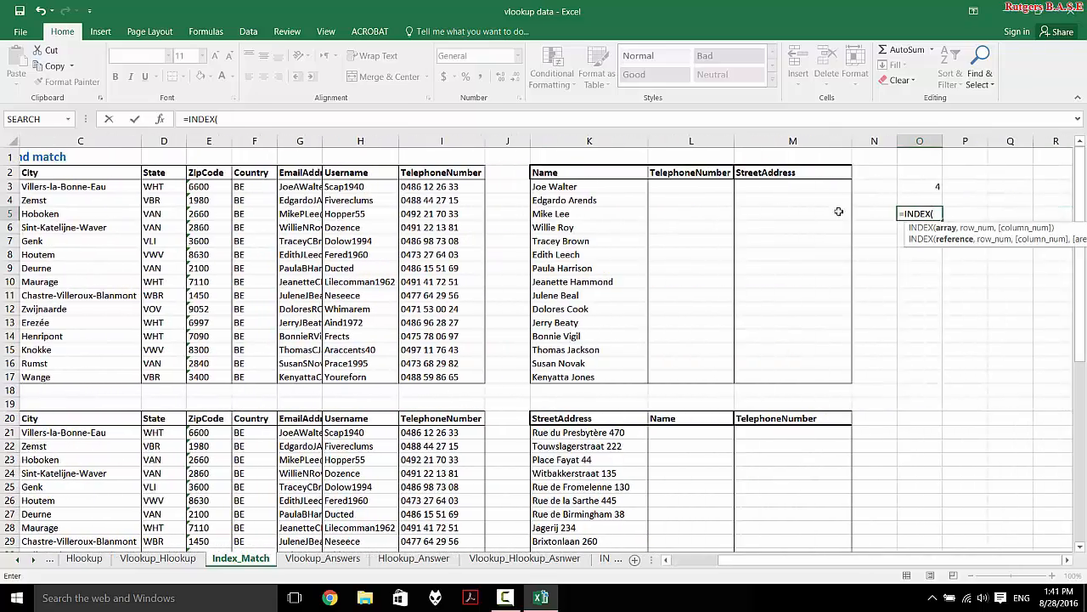
{"action": "scroll", "coordinate": [486, 231], "scroll_direction": "left", "scroll_amount": 2}
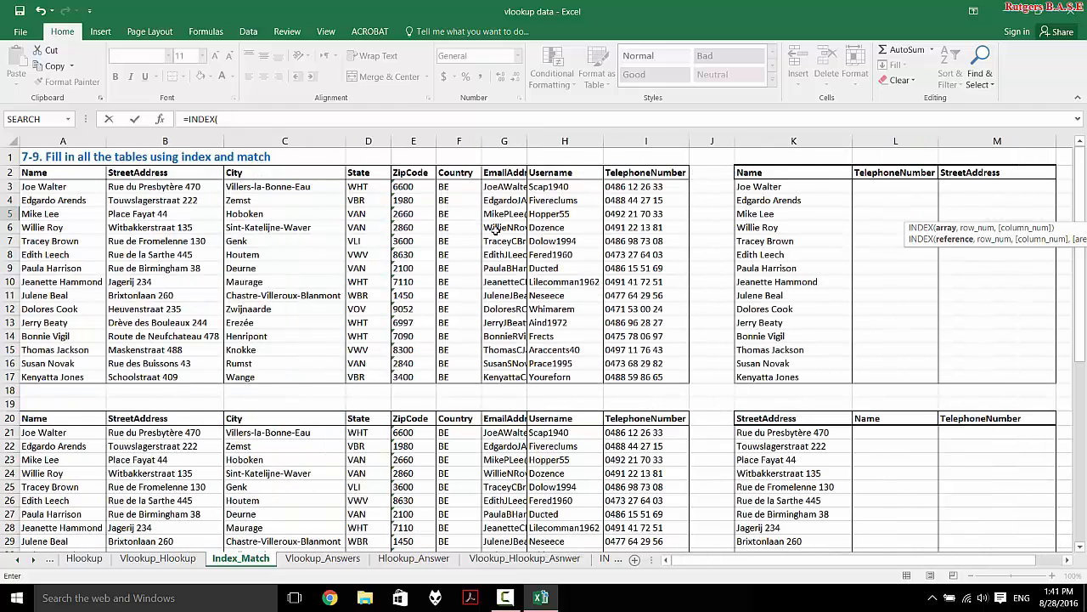
{"action": "left_click_drag", "start_coordinate": [639, 187], "coordinate": [610, 381]}
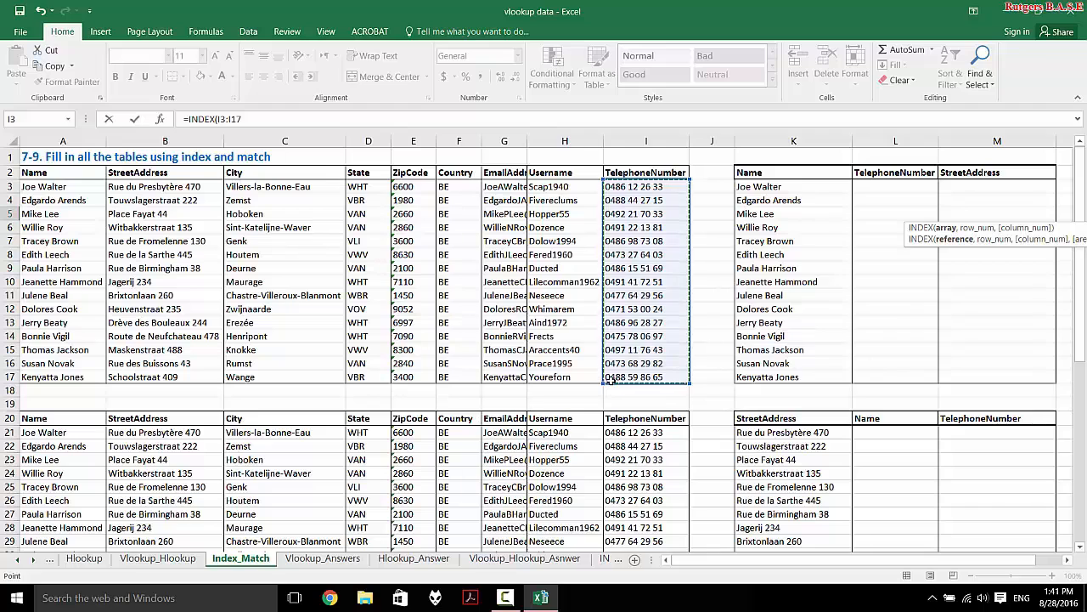
{"action": "key", "text": "F4"}
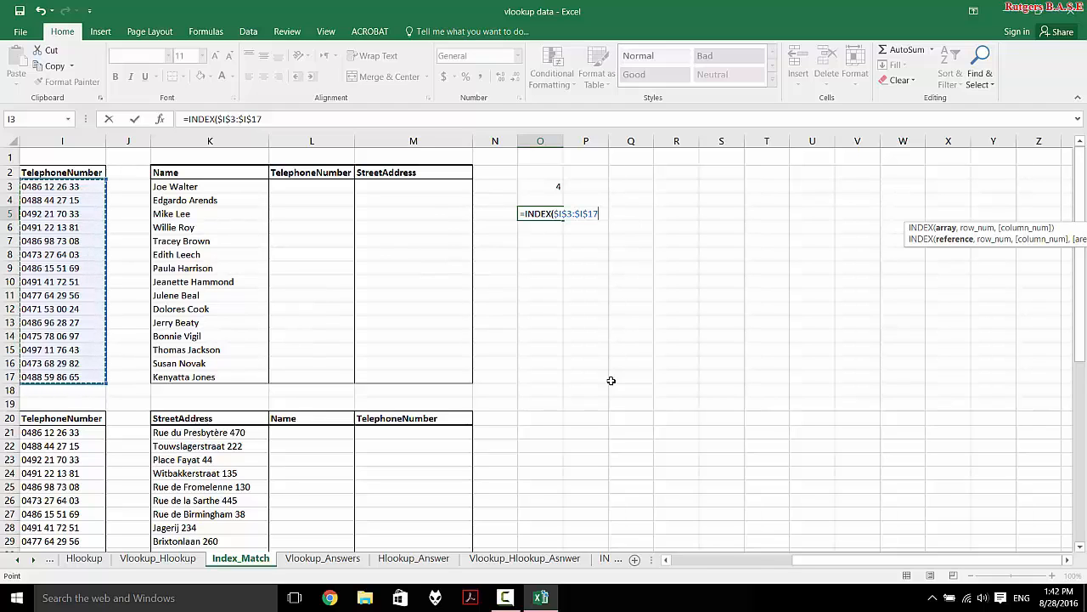
{"action": "type", "text": ",ma"}
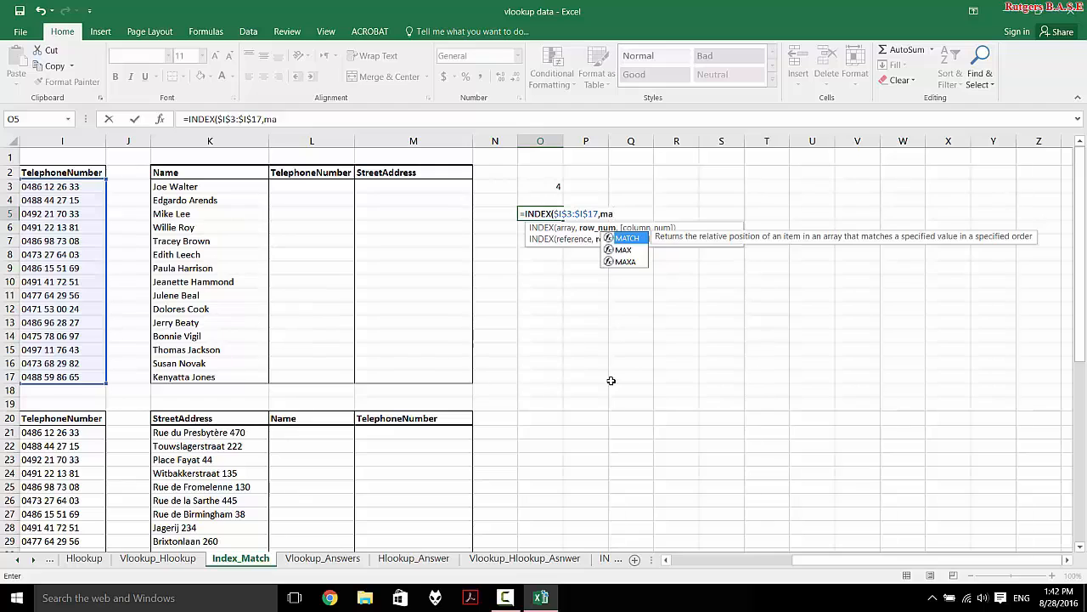
{"action": "key", "text": "Tab"}
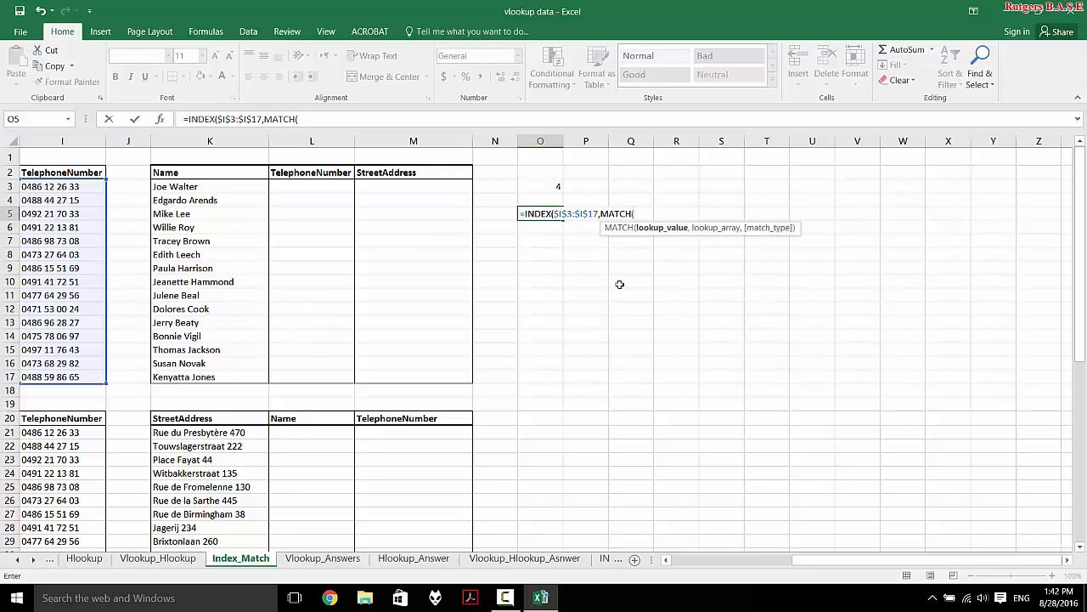
{"action": "scroll", "coordinate": [620, 285], "scroll_direction": "left", "scroll_amount": 1}
{"action": "key", "text": "BackSpace"}
{"action": "key", "text": "BackSpace"}
{"action": "key", "text": "BackSpace"}
{"action": "key", "text": "BackSpace"}
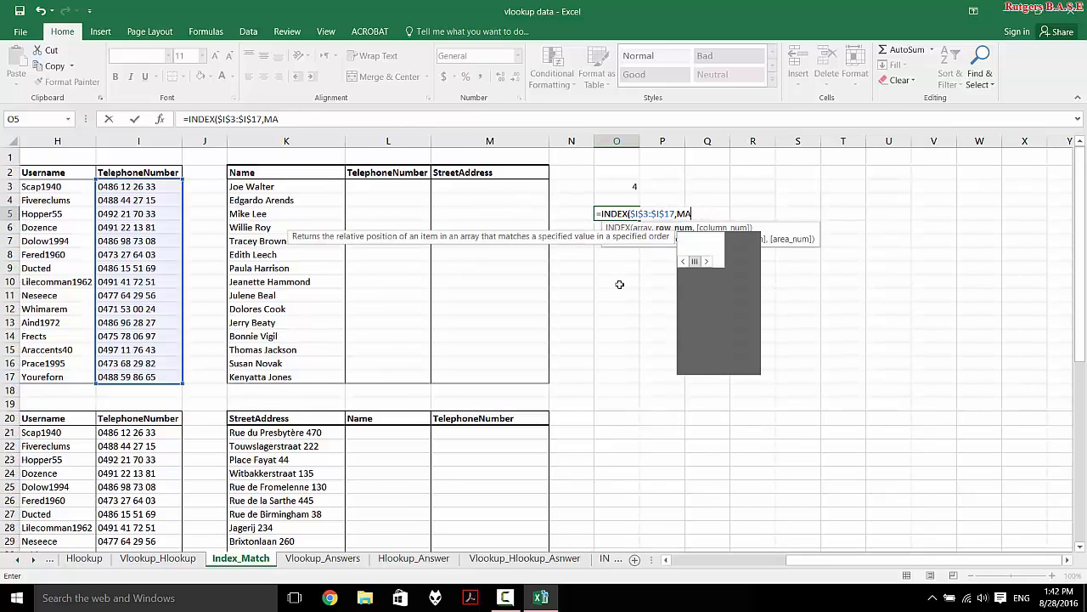
{"action": "key", "text": "BackSpace"}
{"action": "key", "text": "BackSpace"}
{"action": "key", "text": "BackSpace"}
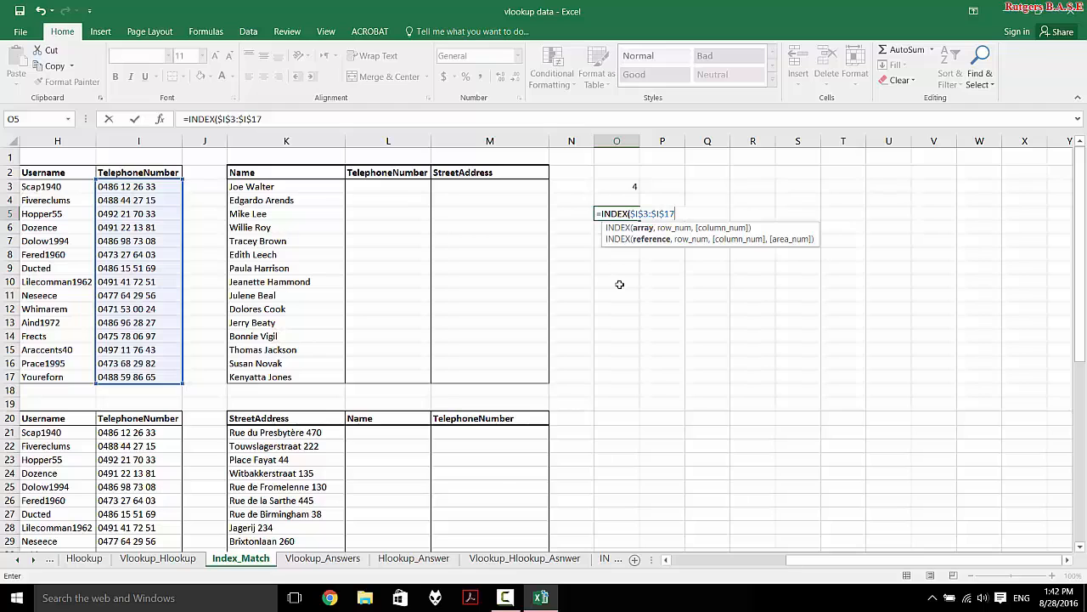
{"action": "type", "text": ","}
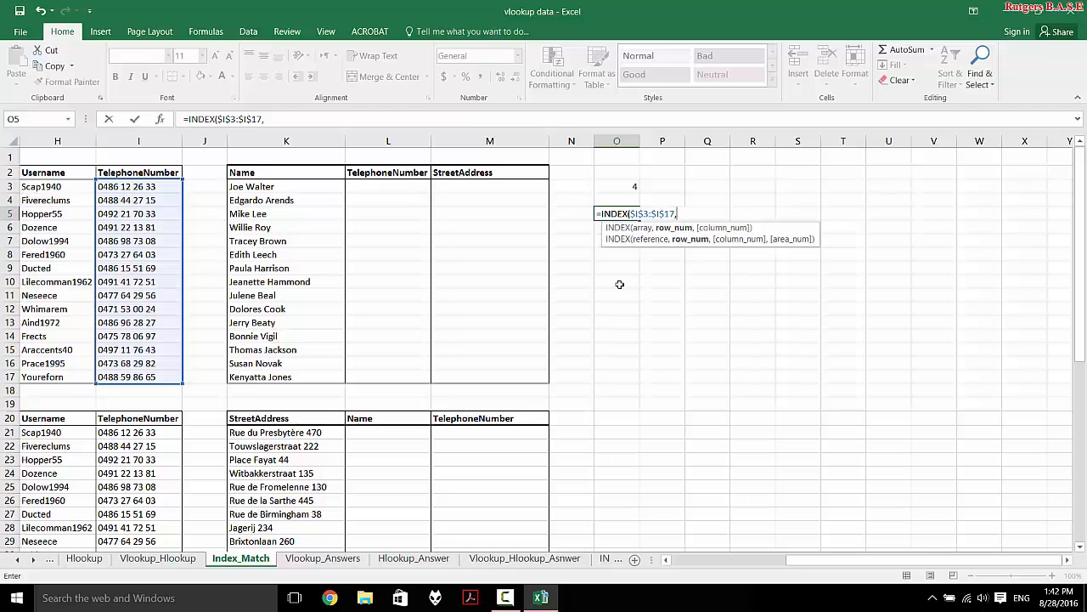
{"action": "left_click", "coordinate": [611, 184]}
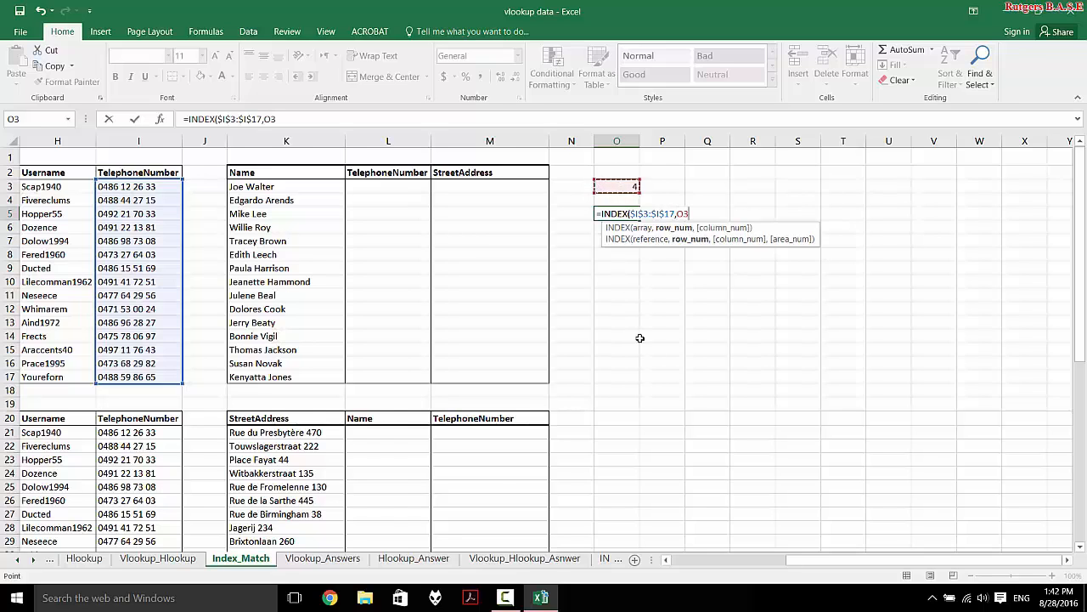
{"action": "scroll", "coordinate": [639, 338], "scroll_direction": "left", "scroll_amount": 3}
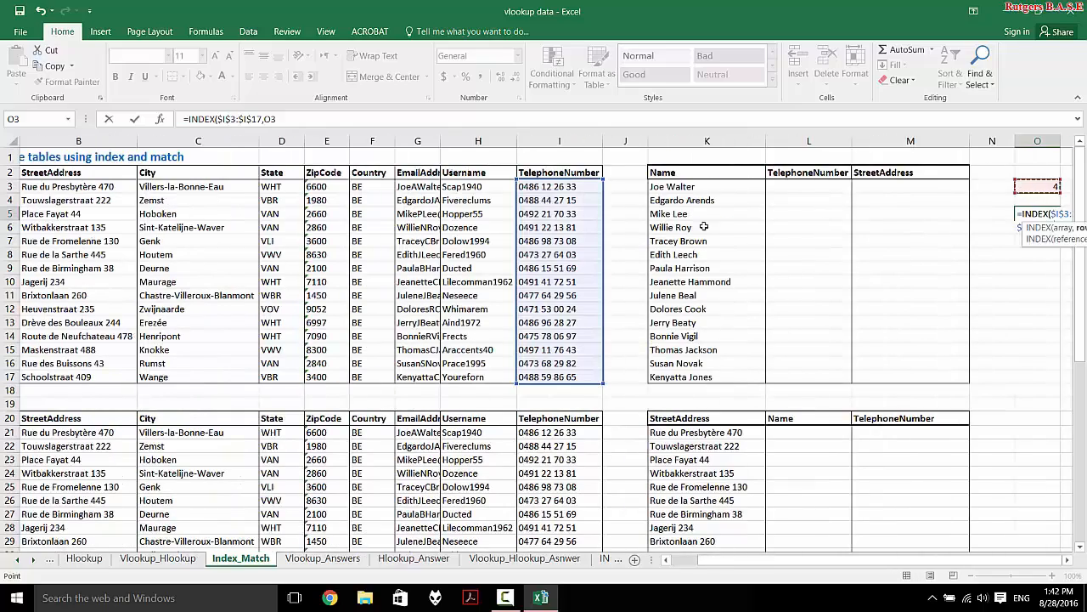
{"action": "scroll", "coordinate": [515, 283], "scroll_direction": "left", "scroll_amount": 1}
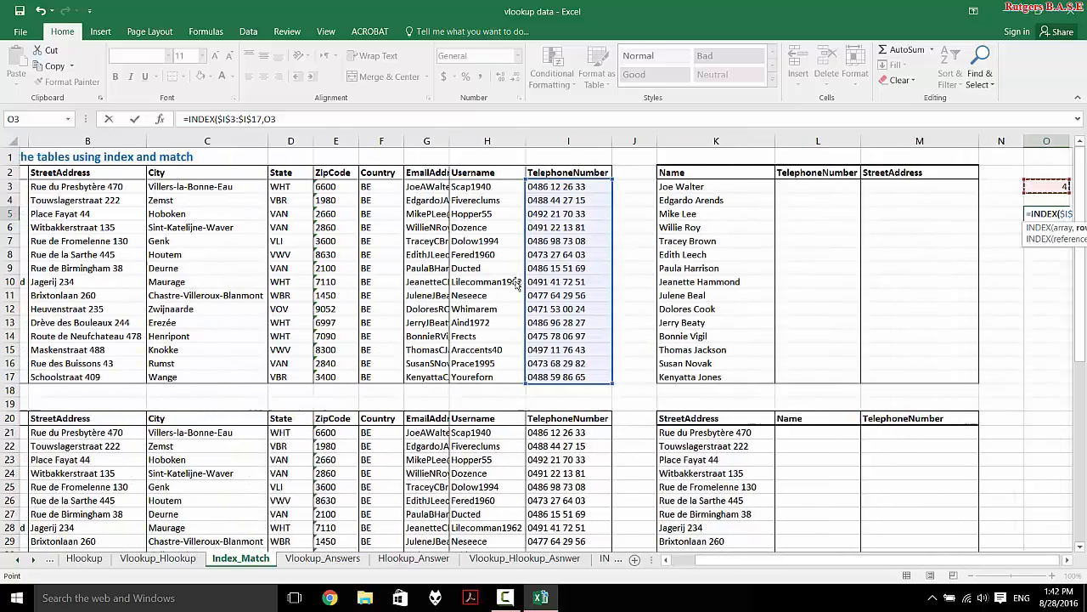
{"action": "scroll", "coordinate": [516, 283], "scroll_direction": "left", "scroll_amount": 1}
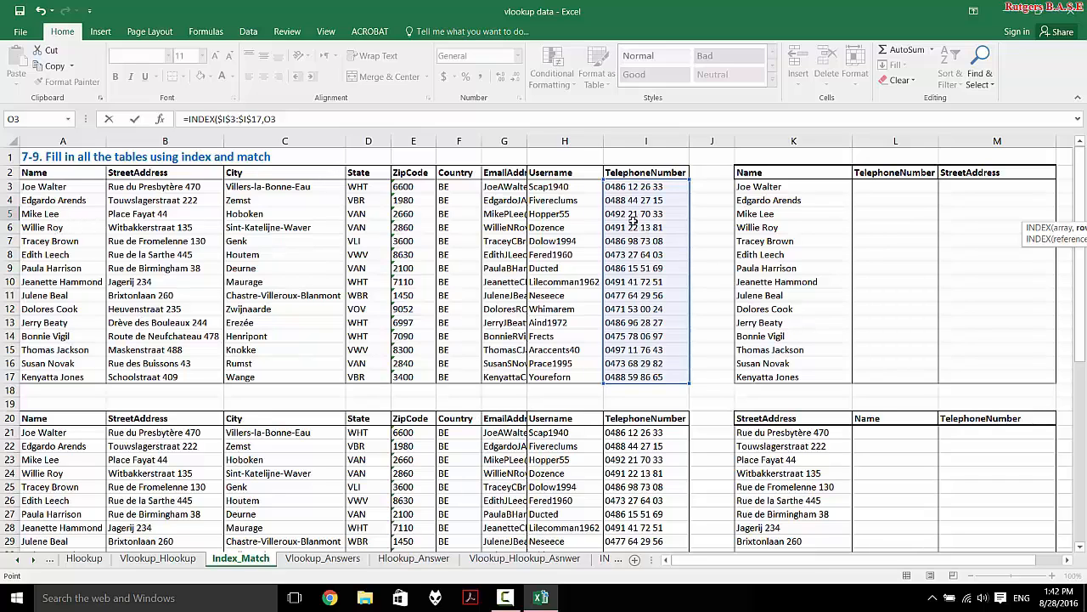
{"action": "scroll", "coordinate": [688, 243], "scroll_direction": "right", "scroll_amount": 1}
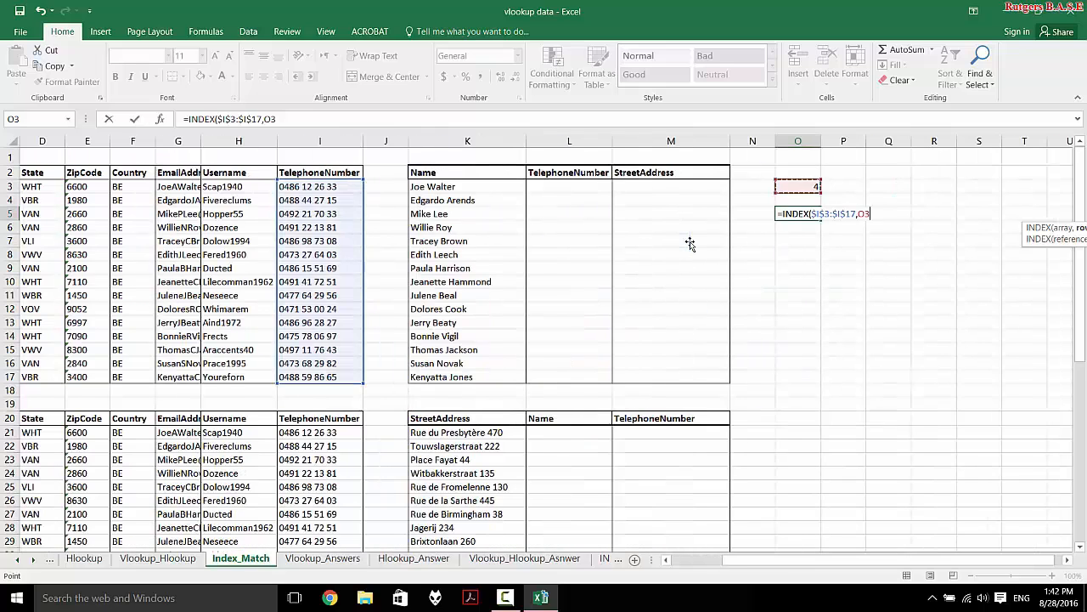
{"action": "type", "text": ","}
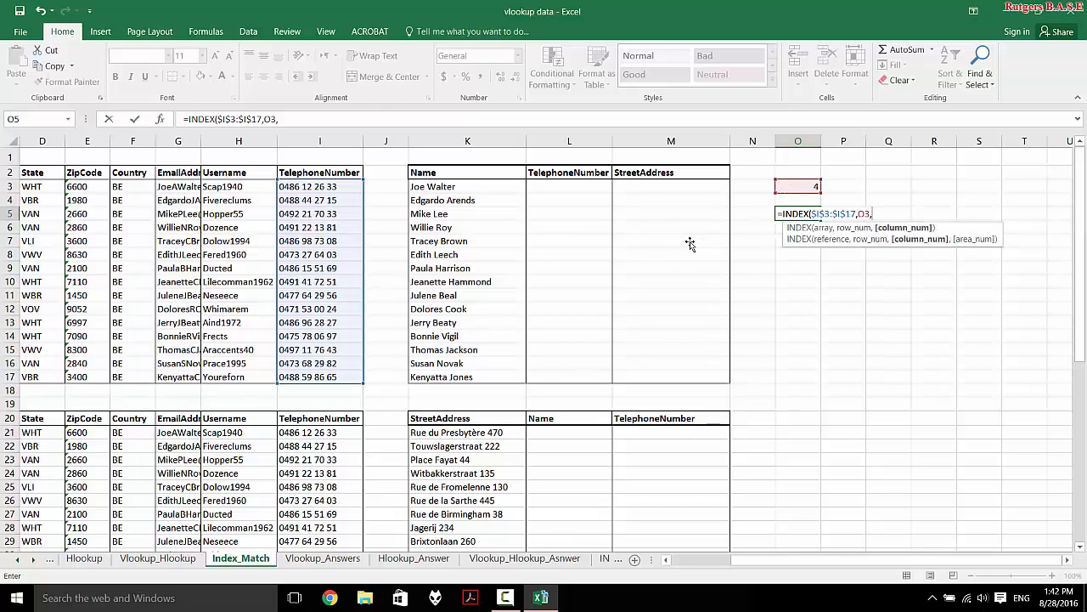
{"action": "key", "text": "BackSpace"}
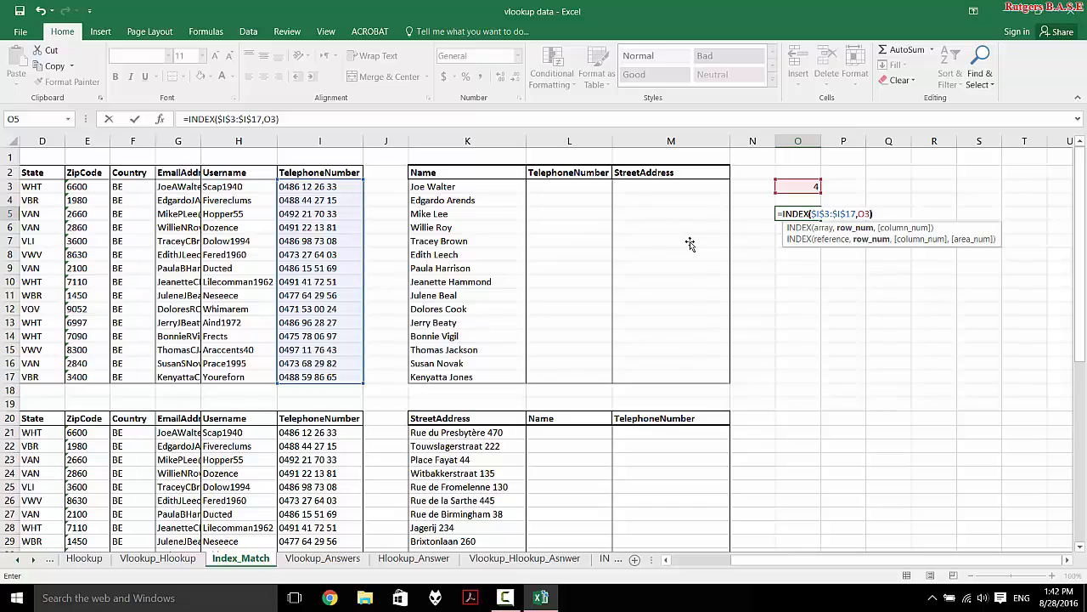
{"action": "key", "text": "Return"}
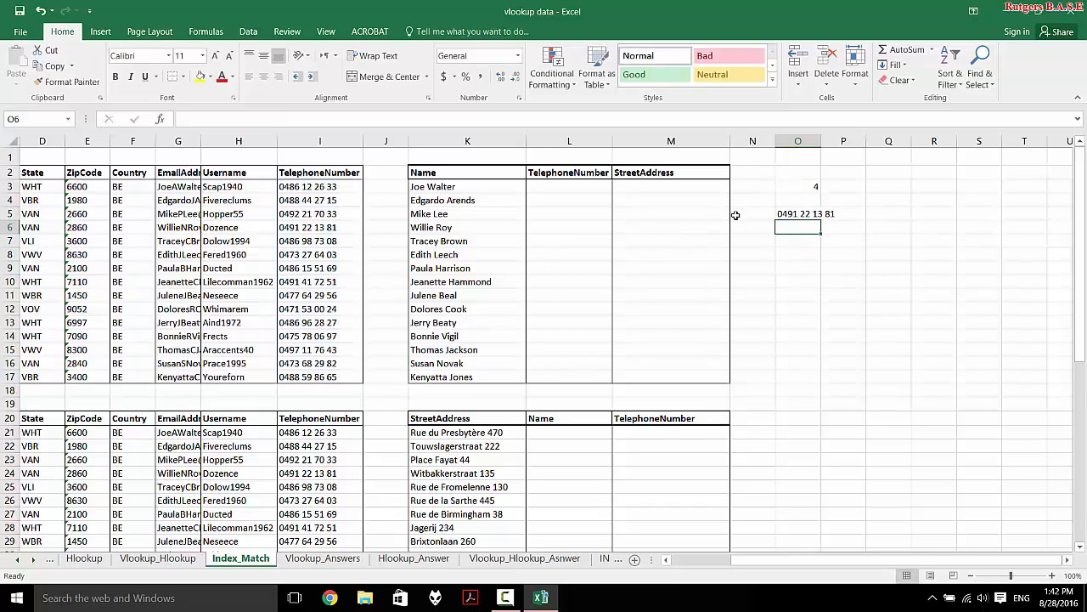
- Delete the trial INDEX formula from O5
{"action": "left_click", "coordinate": [795, 215]}
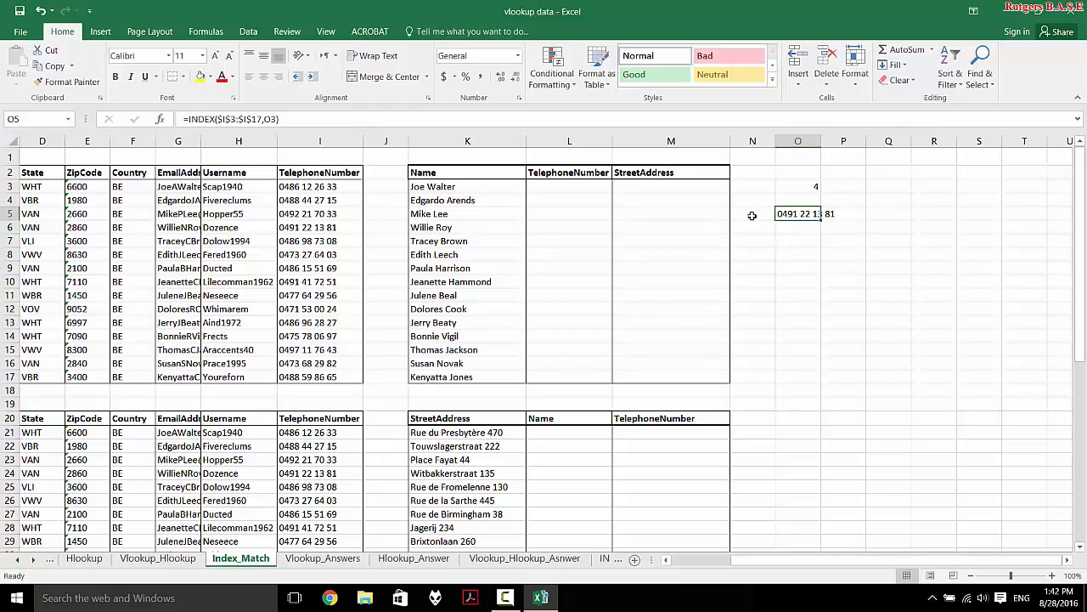
{"action": "key", "text": "Delete"}
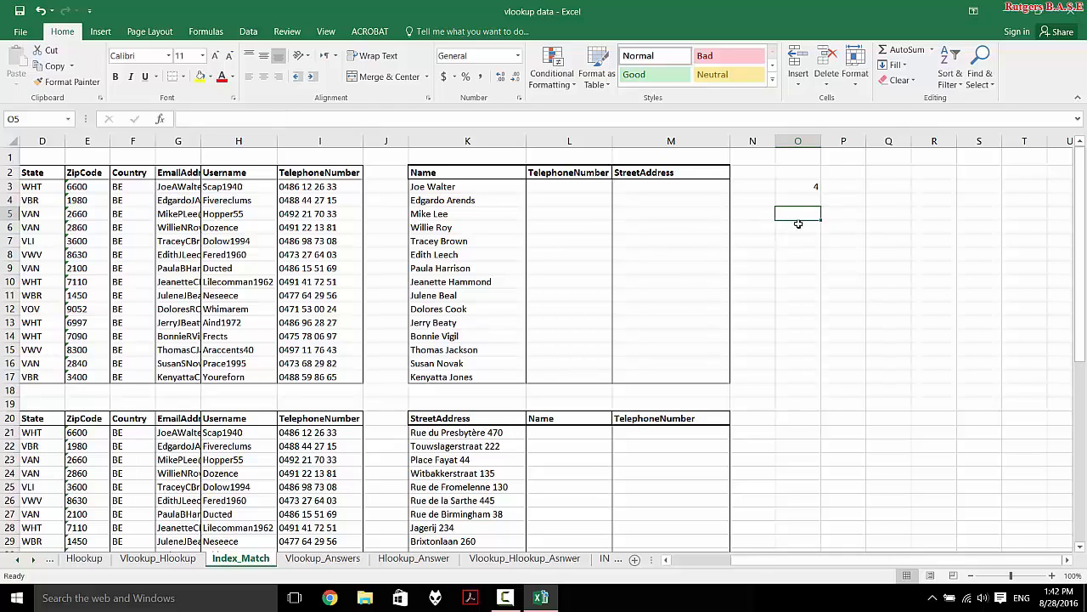
{"action": "left_click", "coordinate": [802, 189]}
- Clear the MATCH helper formula from O3
{"action": "key", "text": "Delete"}
{"action": "scroll", "coordinate": [803, 192], "scroll_direction": "left", "scroll_amount": 3}
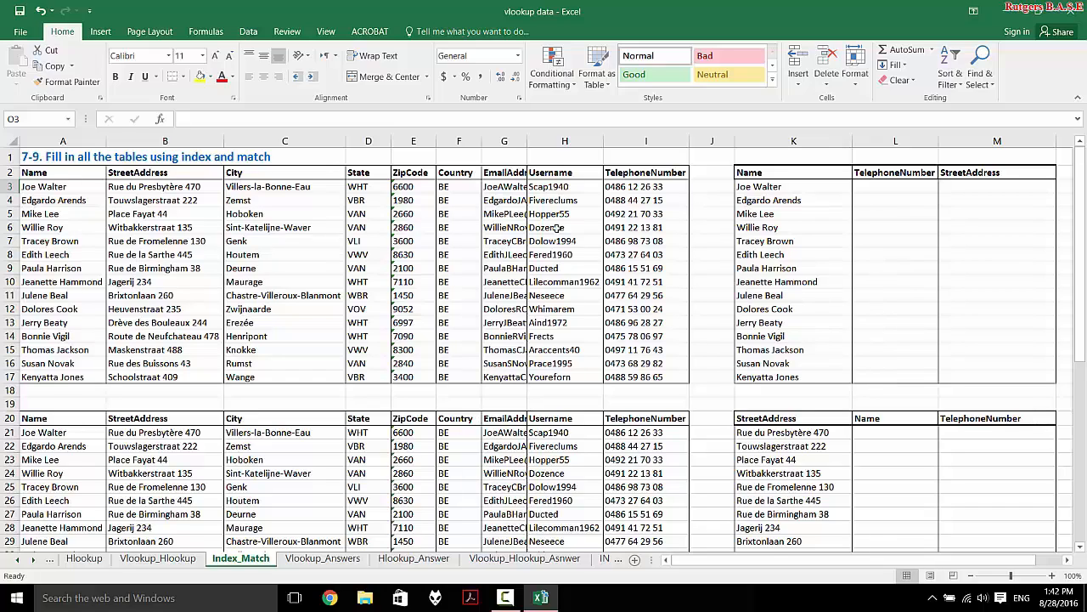
{"action": "left_click", "coordinate": [633, 188]}
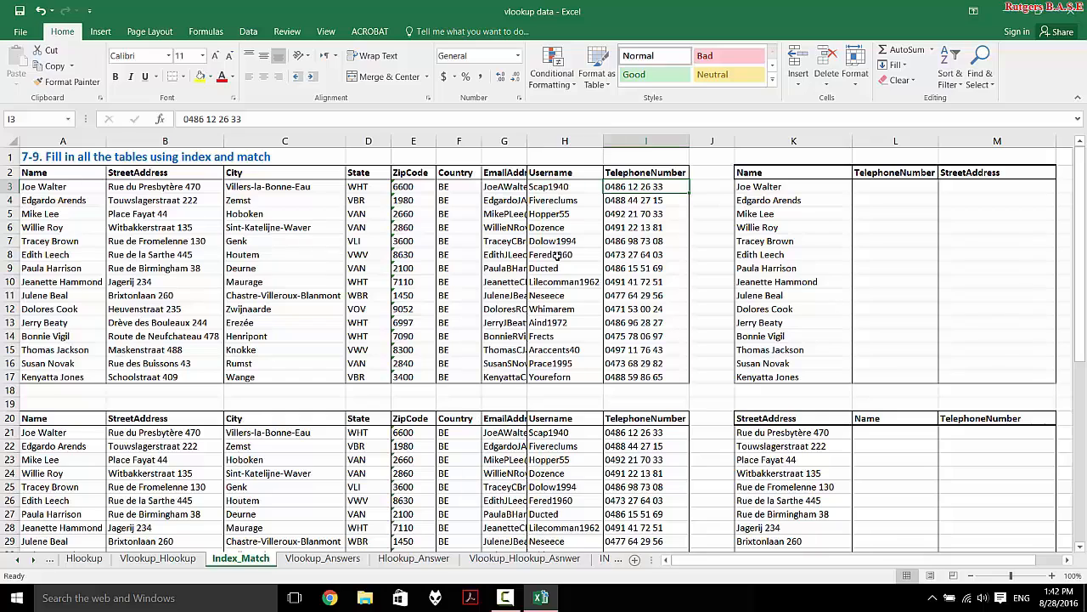
{"action": "left_click", "coordinate": [910, 189]}
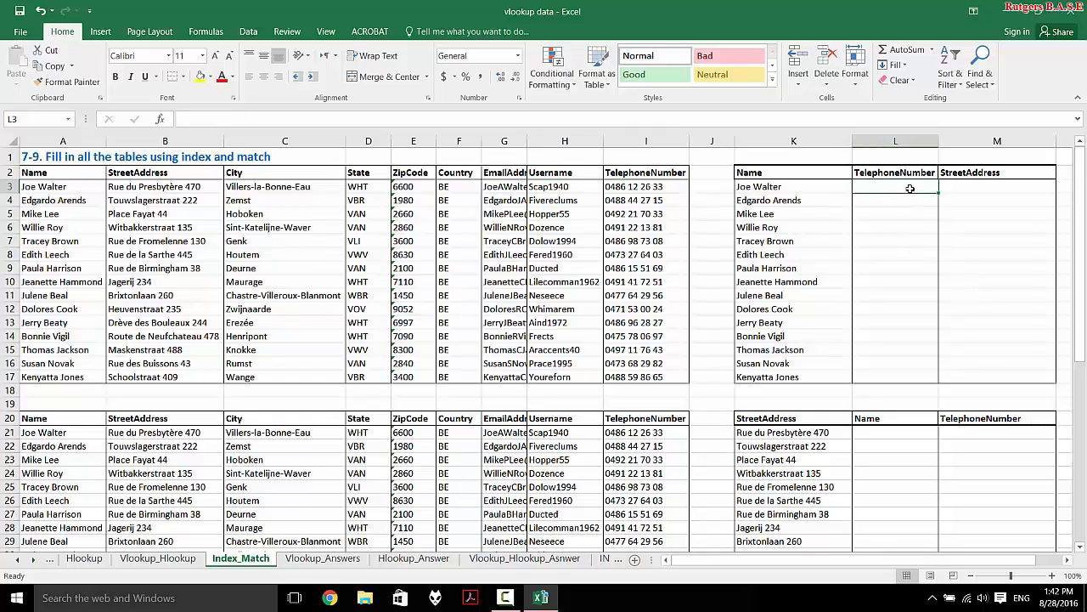
{"action": "type", "text": "=inde"}
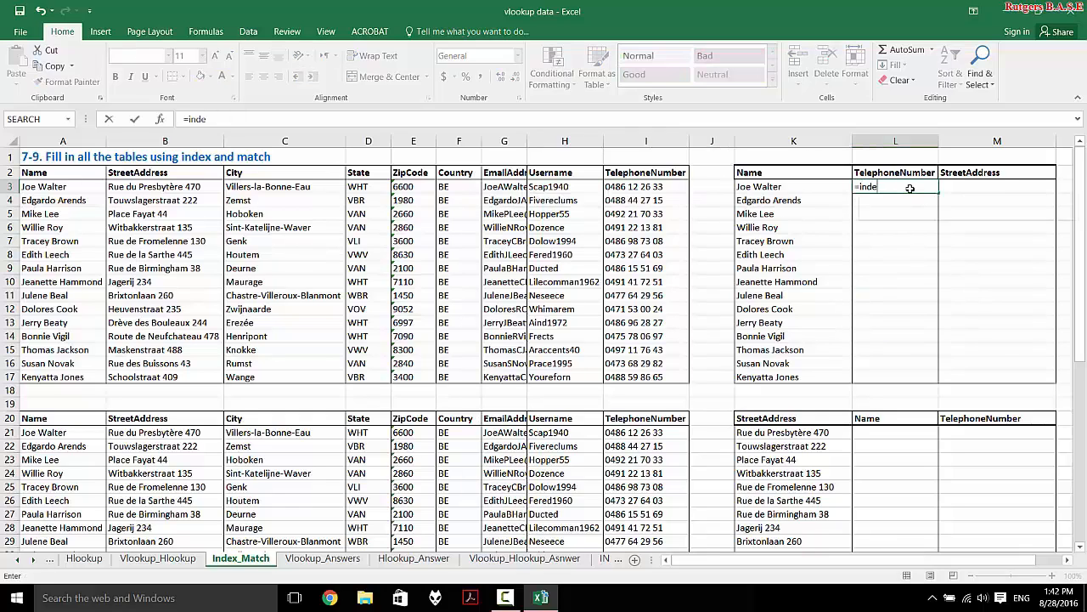
{"action": "key", "text": "Tab"}
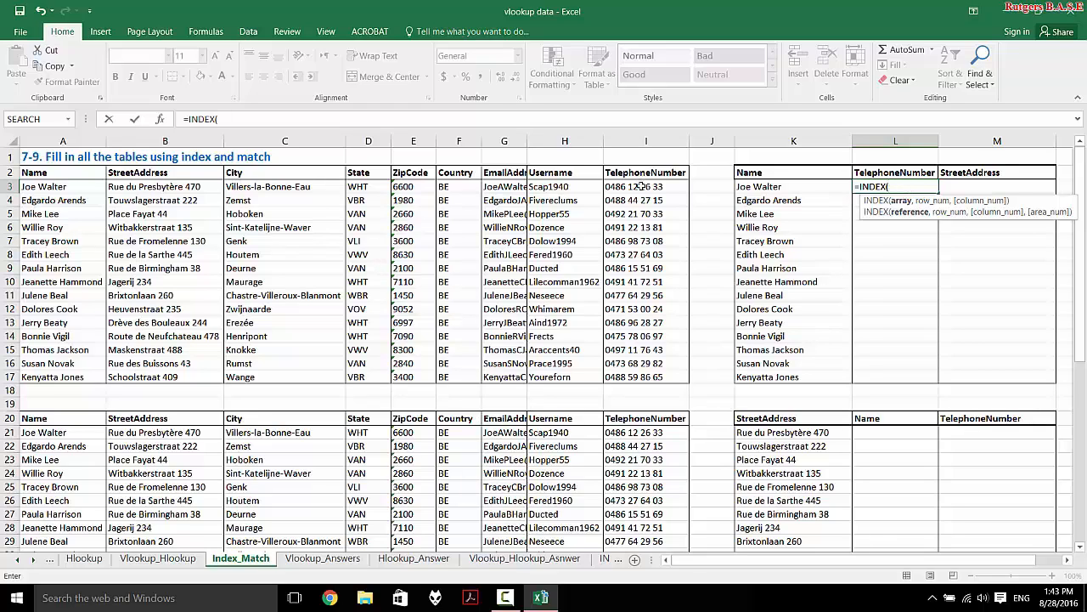
{"action": "left_click_drag", "start_coordinate": [641, 186], "coordinate": [628, 376]}
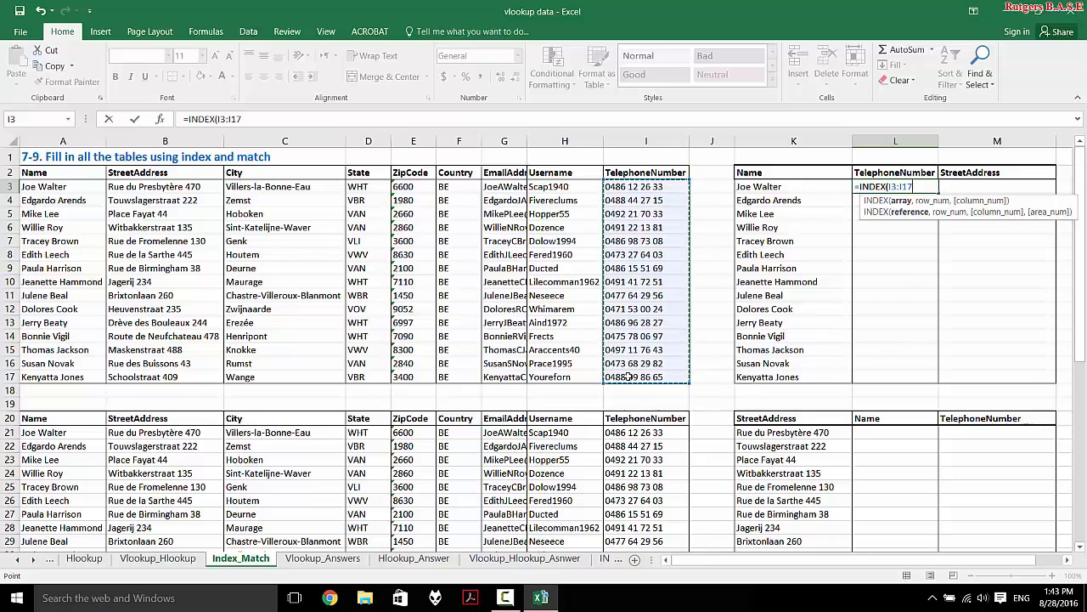
{"action": "key", "text": "F4"}
{"action": "type", "text": ","}
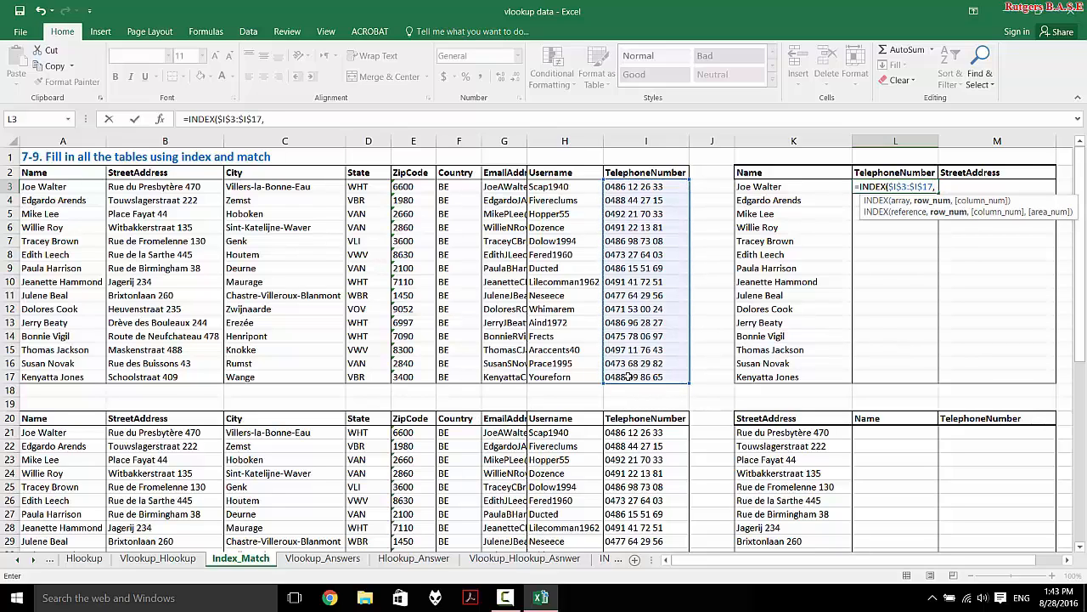
{"action": "type", "text": "MATCH("}
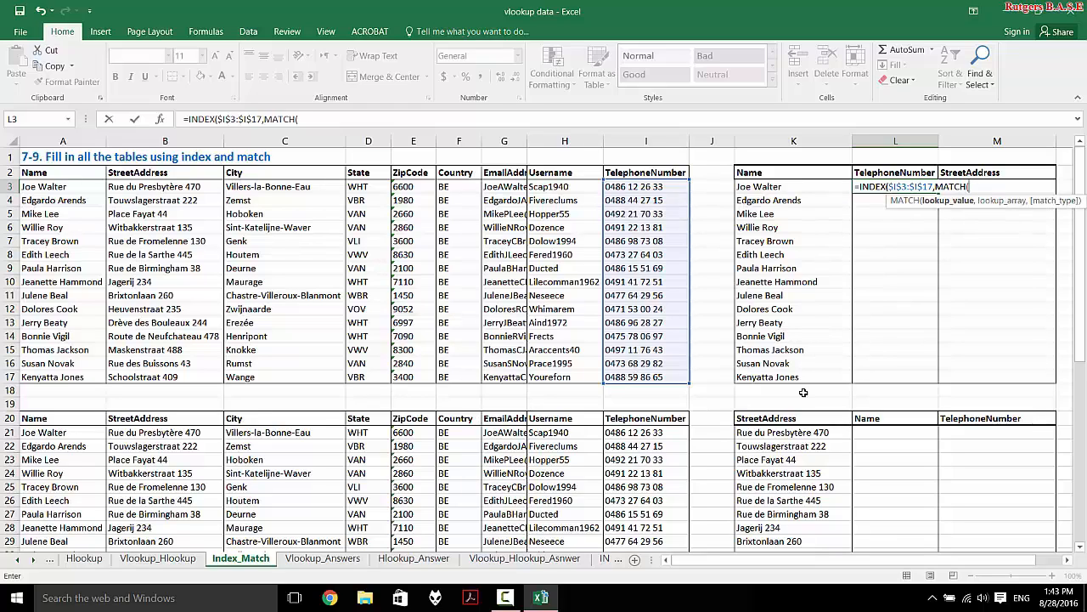
{"action": "left_click", "coordinate": [831, 187]}
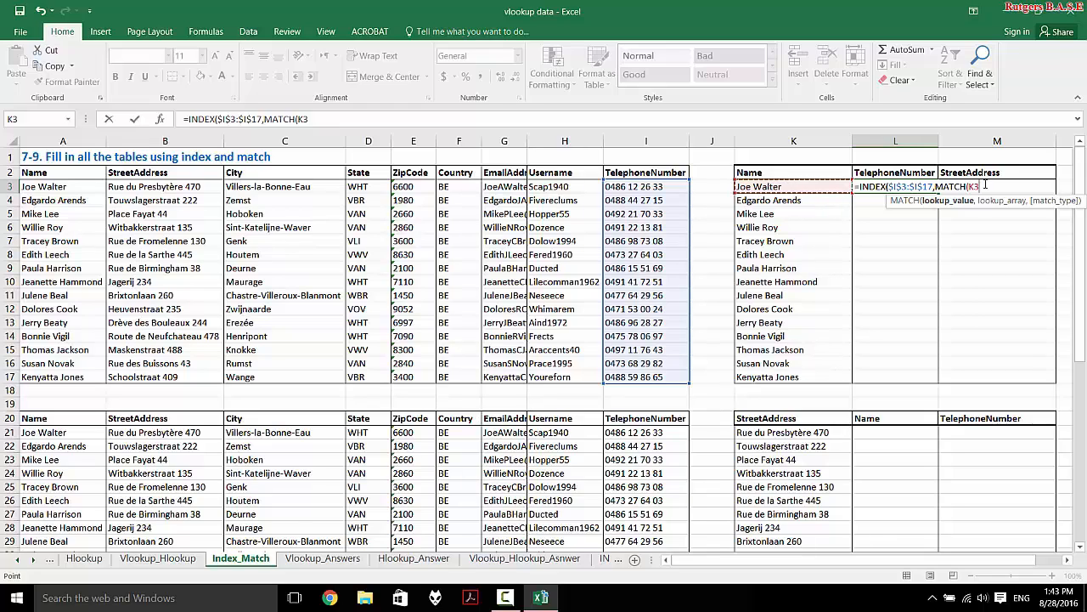
{"action": "type", "text": ","}
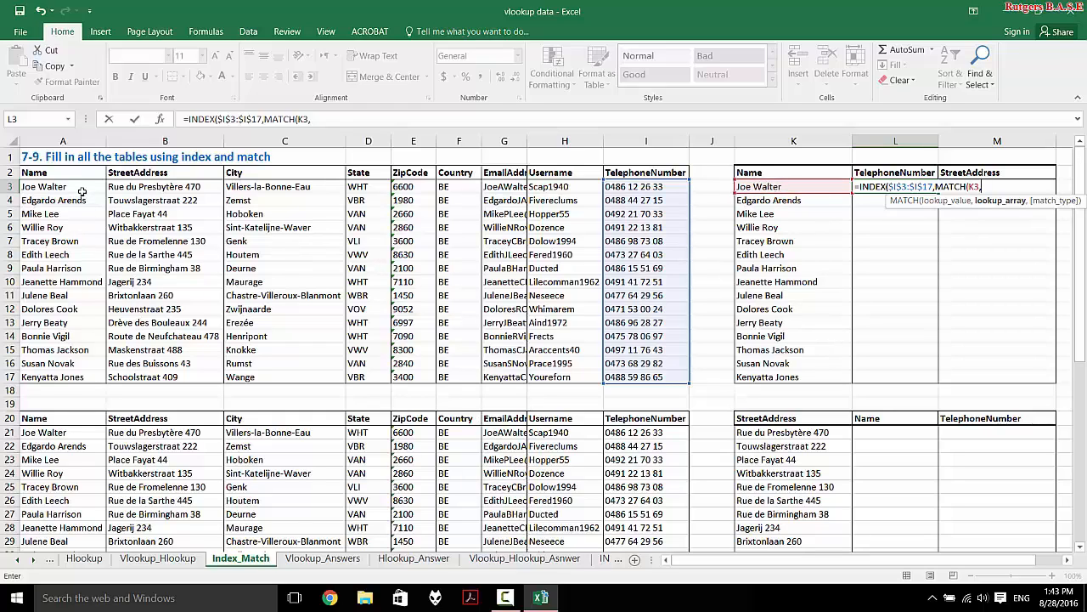
{"action": "left_click_drag", "start_coordinate": [83, 186], "coordinate": [57, 377]}
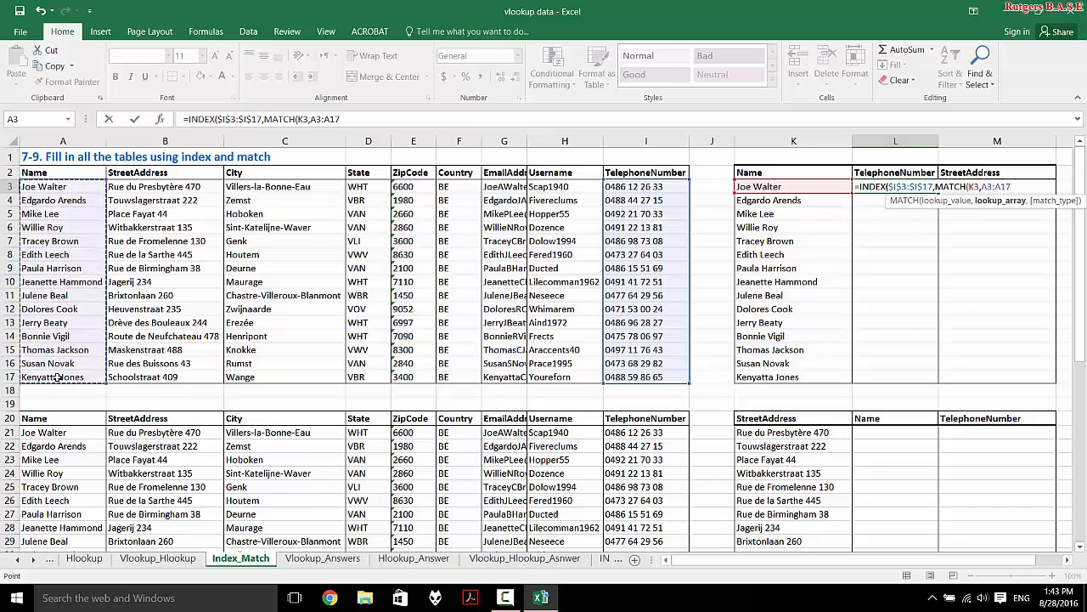
{"action": "key", "text": "F4"}
{"action": "type", "text": ","}
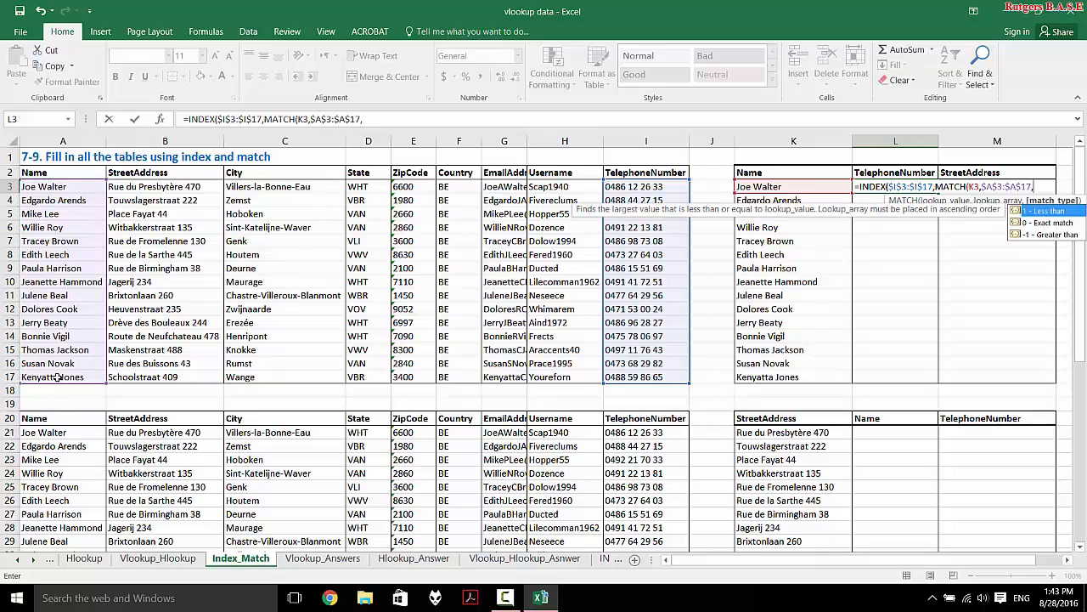
{"action": "type", "text": "0"}
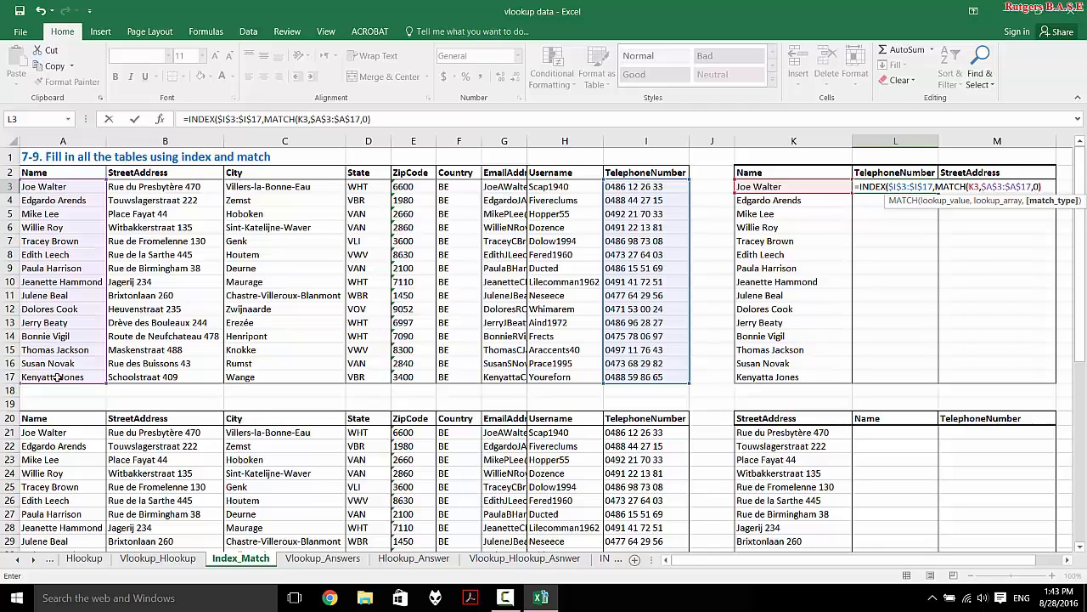
{"action": "type", "text": ")"}
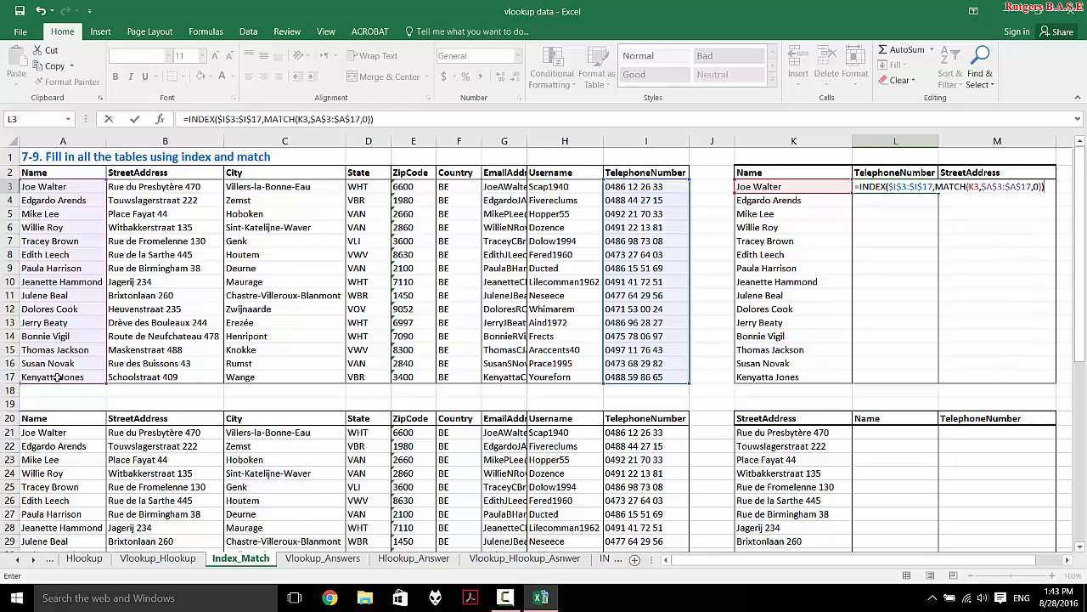
- Commit the L3 formula, fill it down to L17, and spot-check references in several rows
{"action": "key", "text": "Return"}
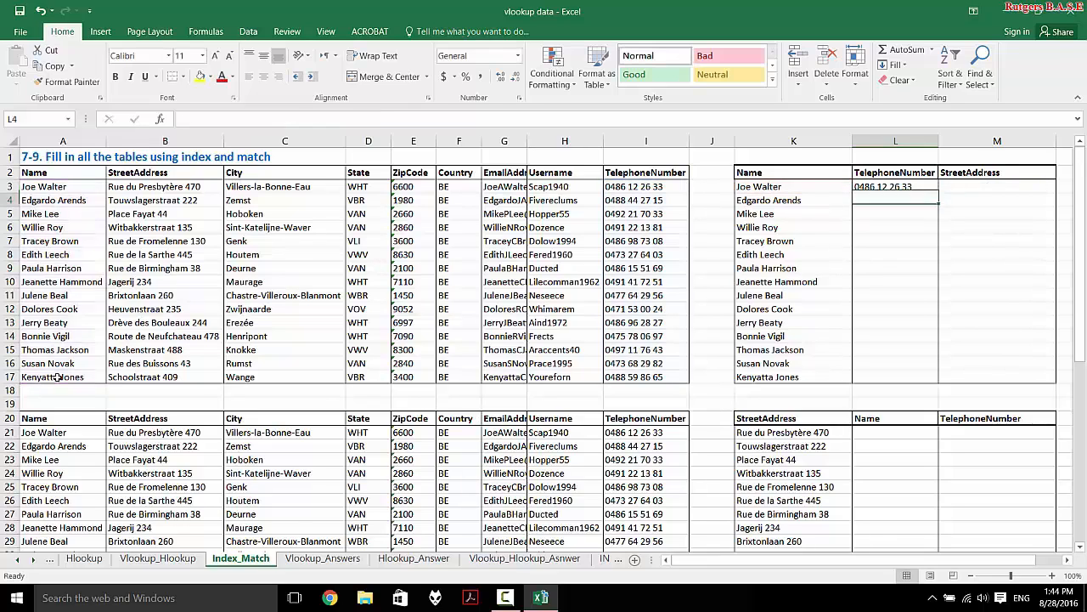
{"action": "left_click", "coordinate": [888, 186]}
{"action": "double_click", "coordinate": [940, 192]}
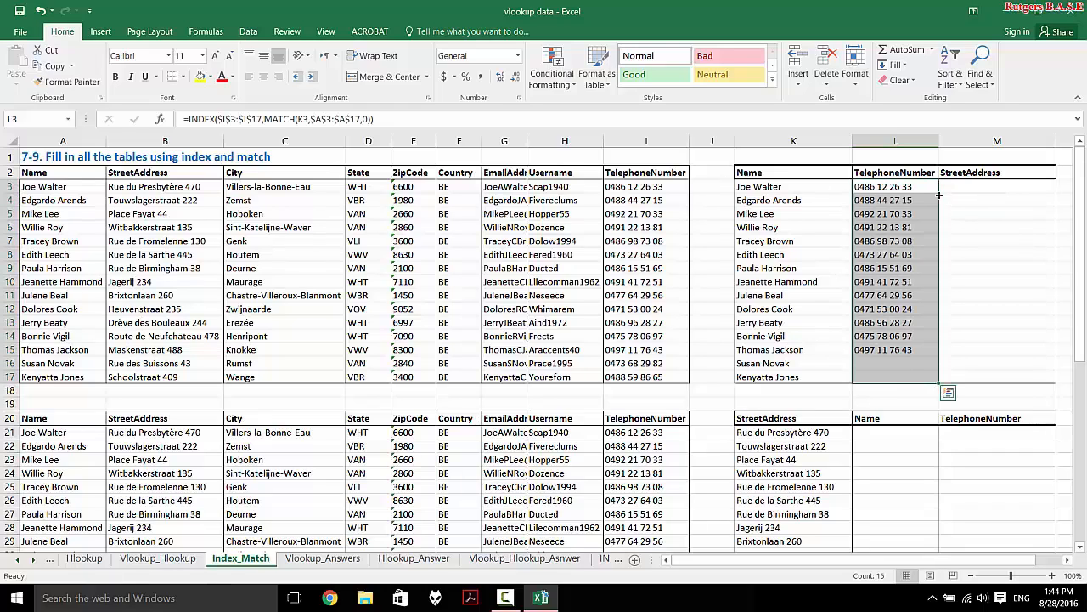
{"action": "left_click", "coordinate": [903, 365]}
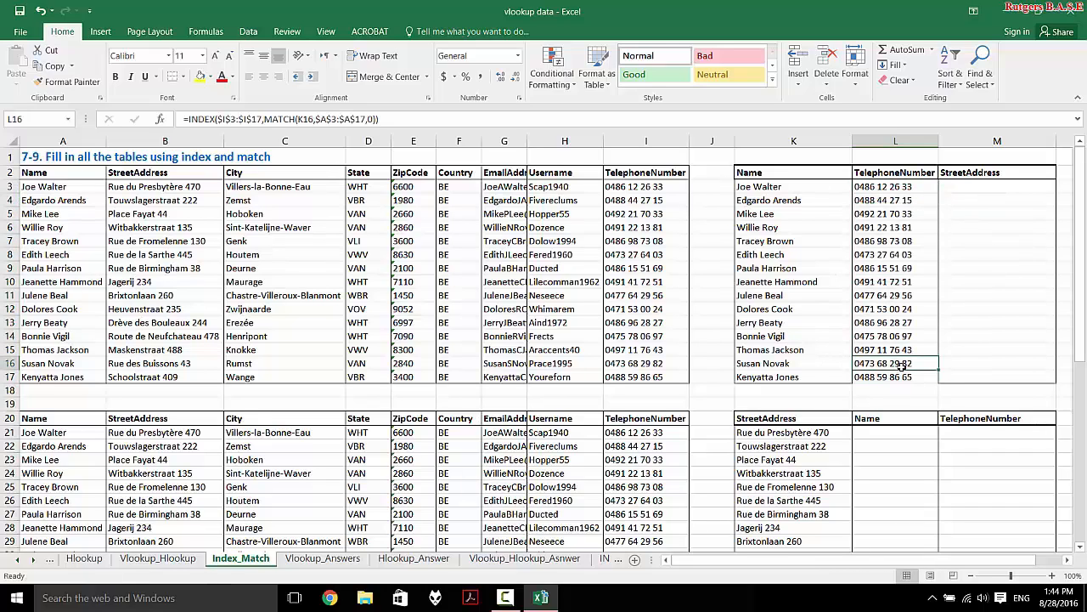
{"action": "double_click", "coordinate": [902, 366]}
{"action": "left_click", "coordinate": [902, 303]}
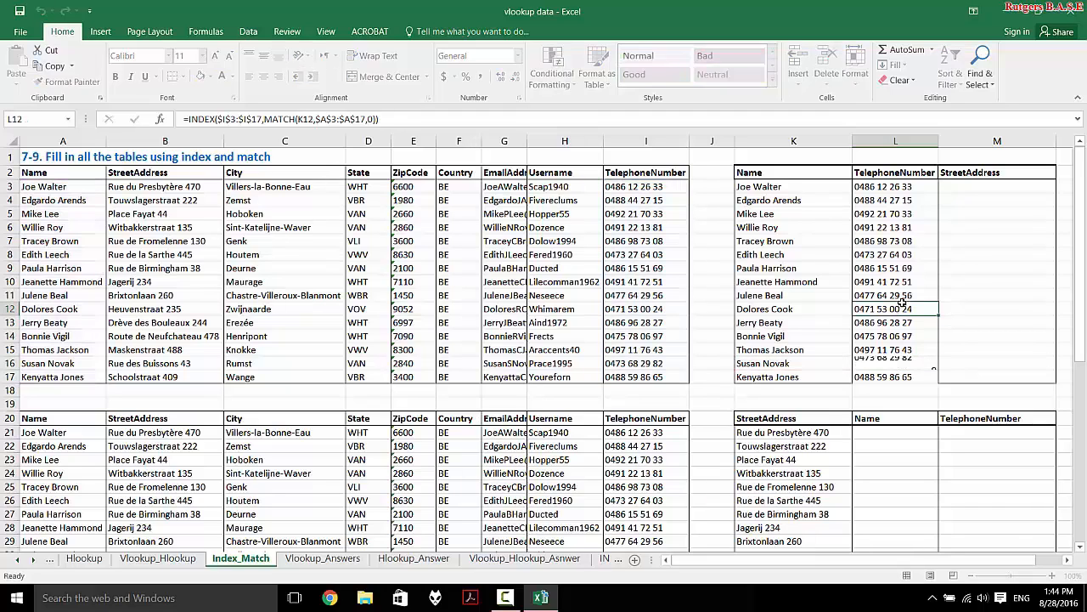
{"action": "double_click", "coordinate": [902, 303]}
{"action": "left_click", "coordinate": [903, 257]}
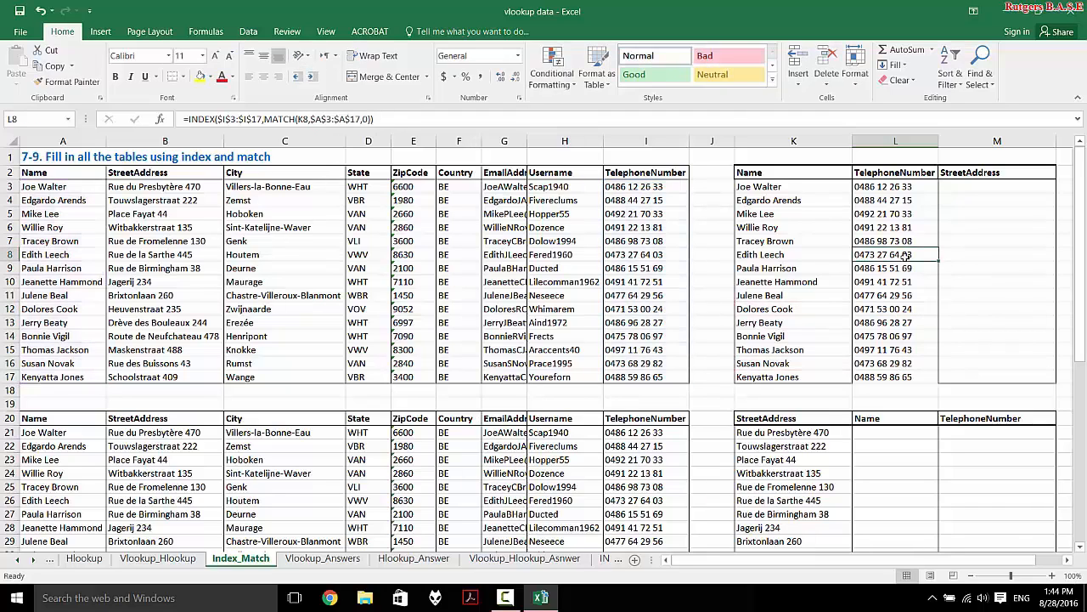
{"action": "double_click", "coordinate": [904, 257]}
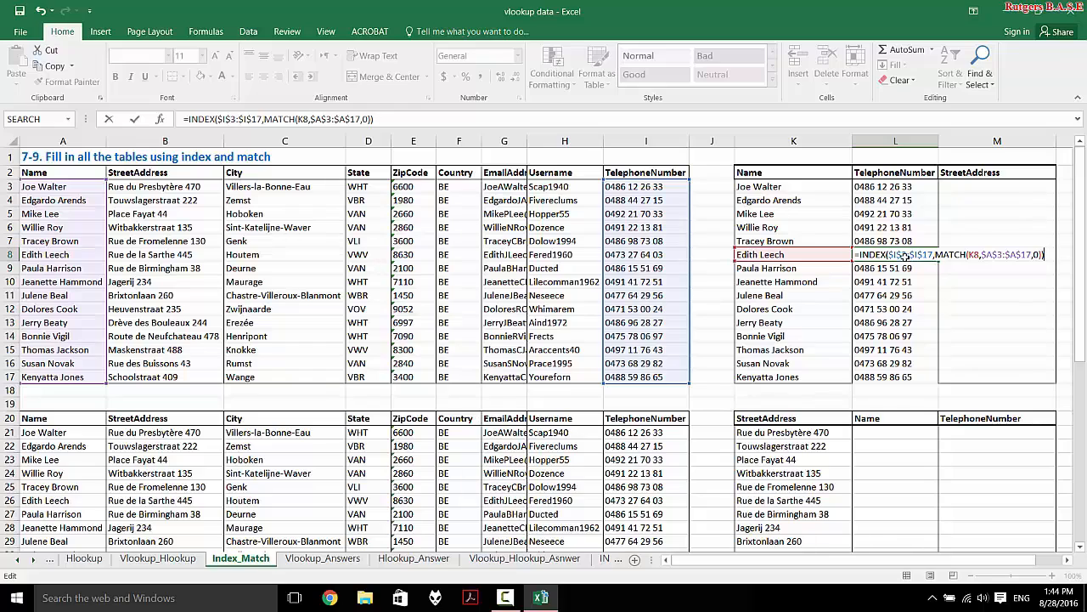
{"action": "key", "text": "Tab"}
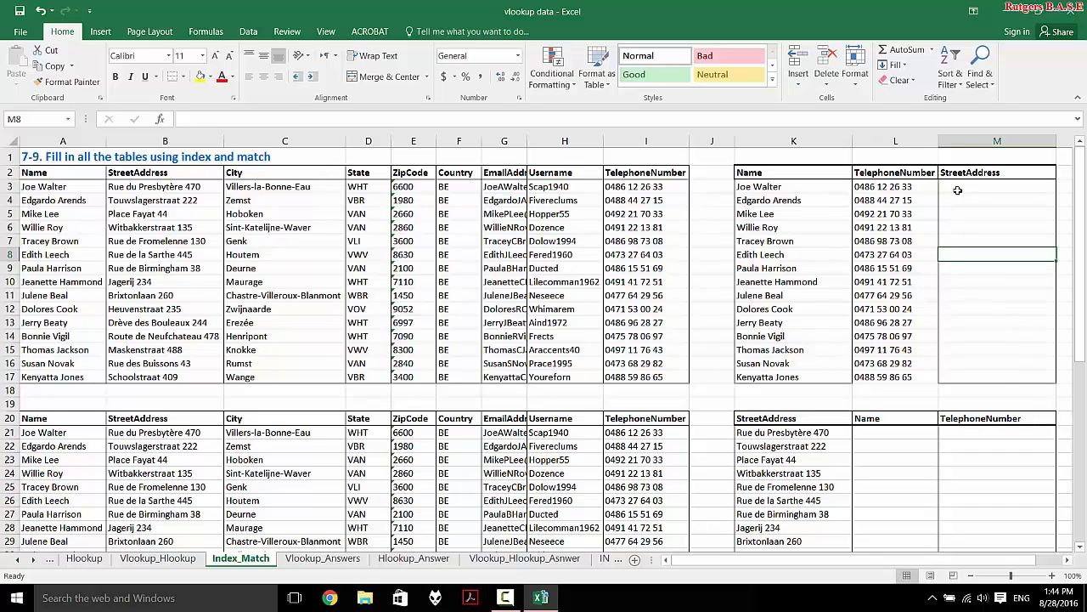
- Move to the StreetAddress table and select the Name cell for Rue du Presbytère 470
{"action": "scroll", "coordinate": [957, 190], "scroll_direction": "down", "scroll_amount": 5}
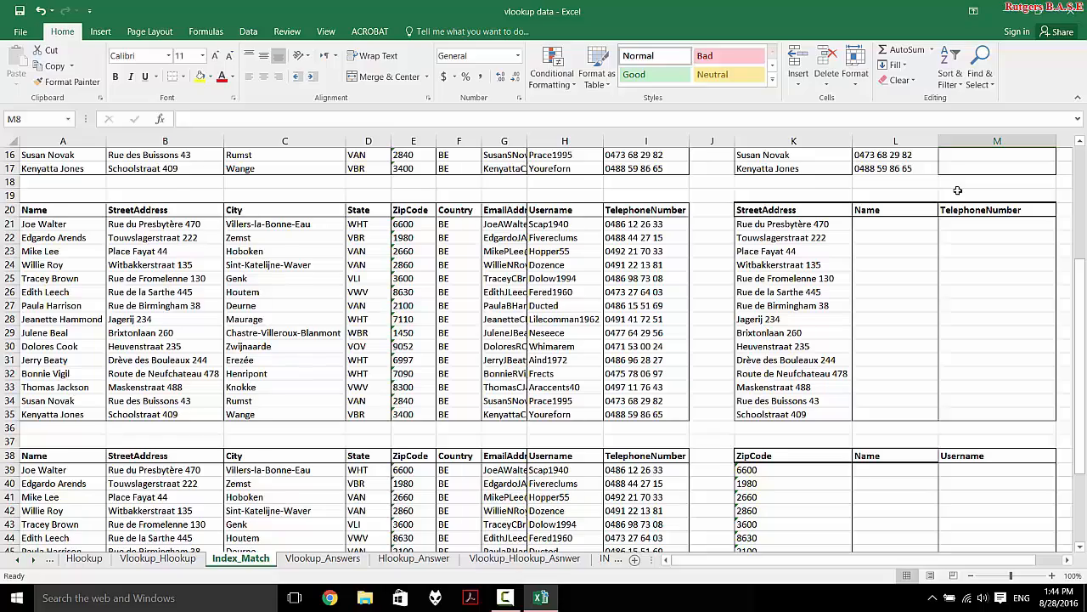
{"action": "scroll", "coordinate": [957, 190], "scroll_direction": "down", "scroll_amount": 7}
{"action": "scroll", "coordinate": [958, 190], "scroll_direction": "up", "scroll_amount": 6}
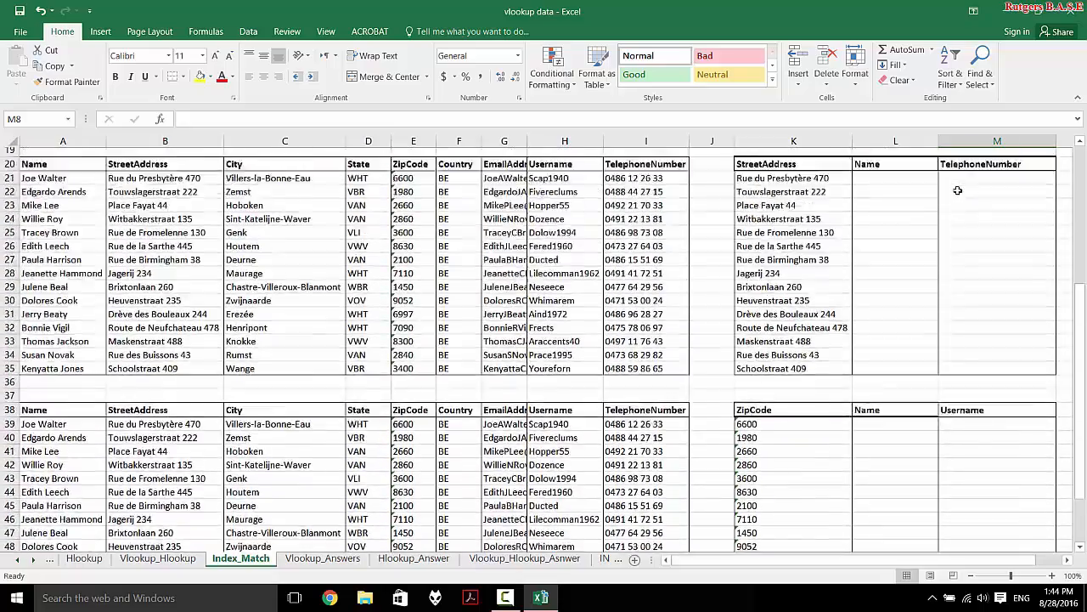
{"action": "scroll", "coordinate": [957, 190], "scroll_direction": "up", "scroll_amount": 6}
{"action": "left_click", "coordinate": [997, 229]}
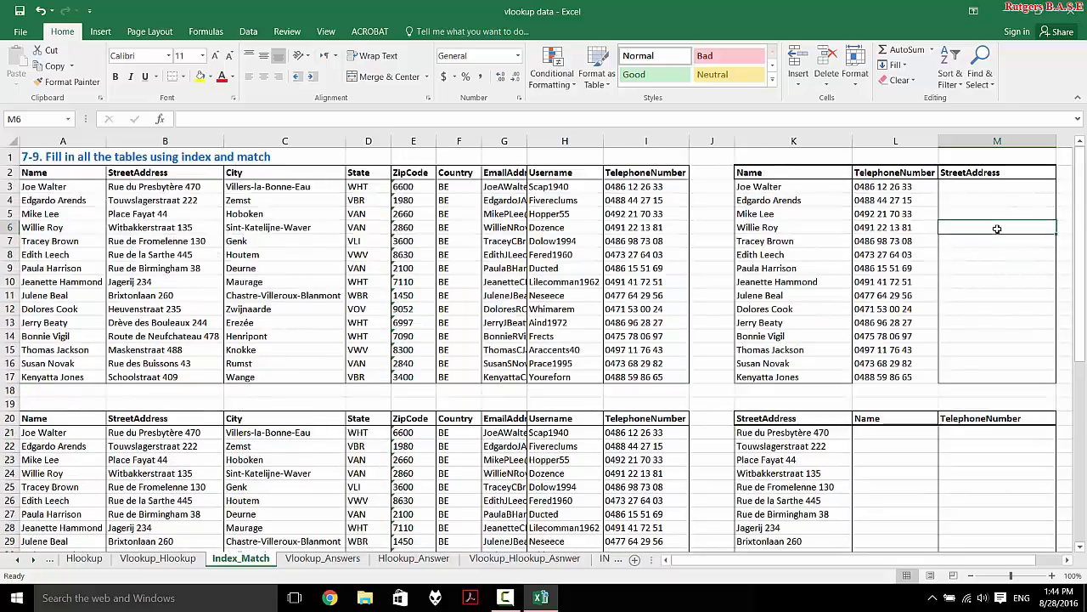
{"action": "scroll", "coordinate": [966, 325], "scroll_direction": "down", "scroll_amount": 3}
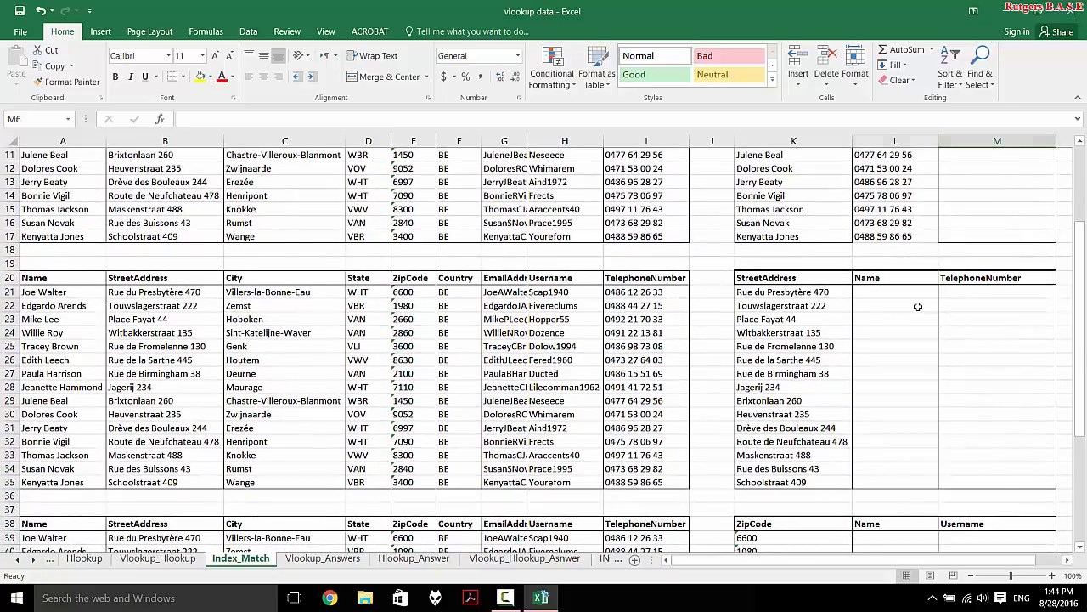
{"action": "left_click", "coordinate": [917, 306]}
{"action": "left_click", "coordinate": [909, 294]}
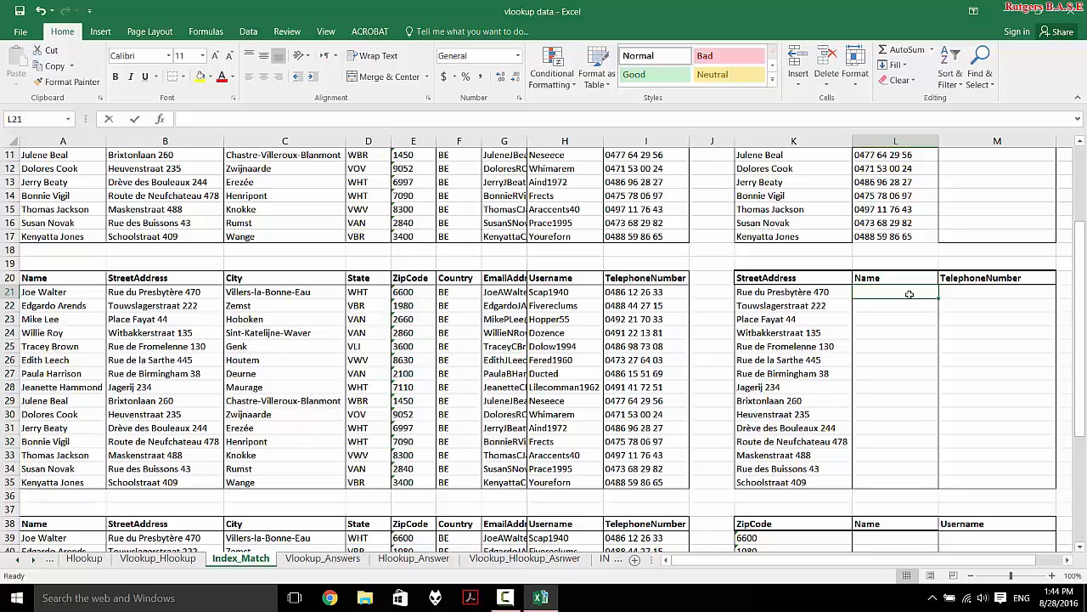
{"action": "type", "text": "=vl"}
{"action": "key", "text": "Tab"}
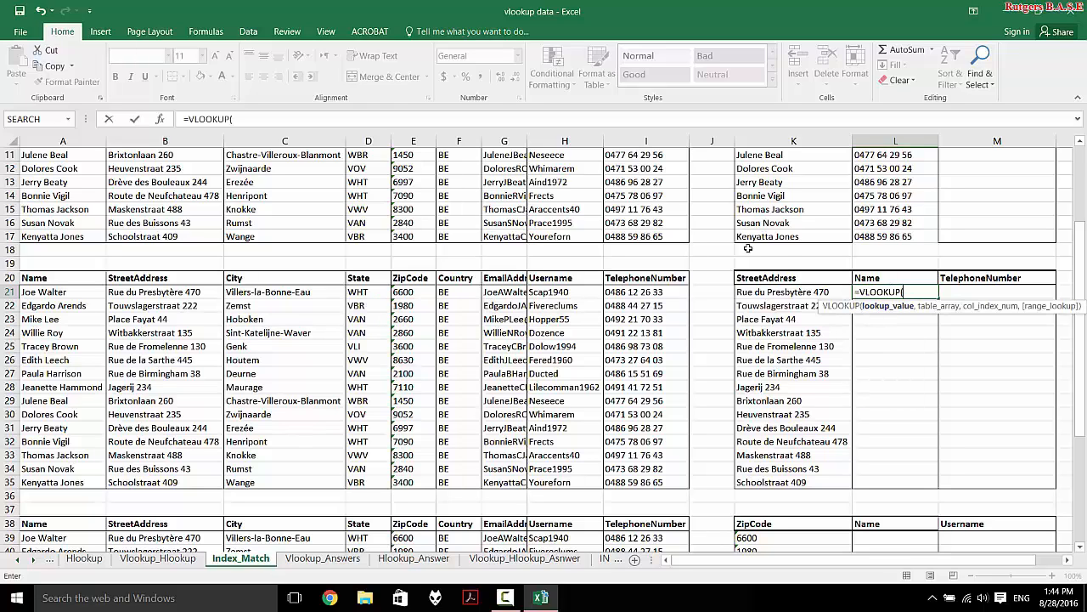
{"action": "left_click", "coordinate": [794, 291]}
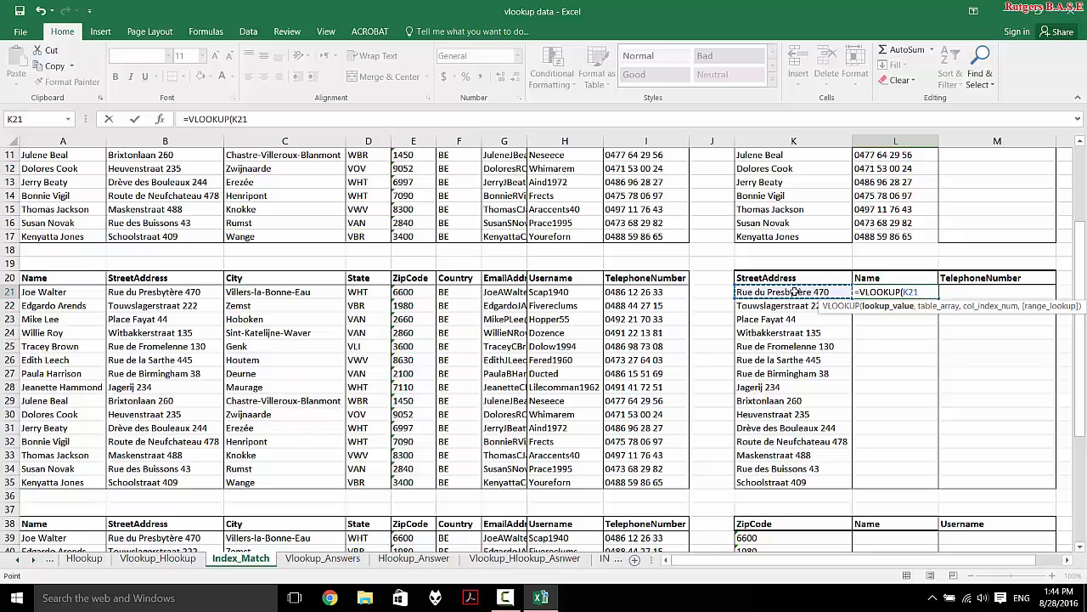
{"action": "type", "text": ","}
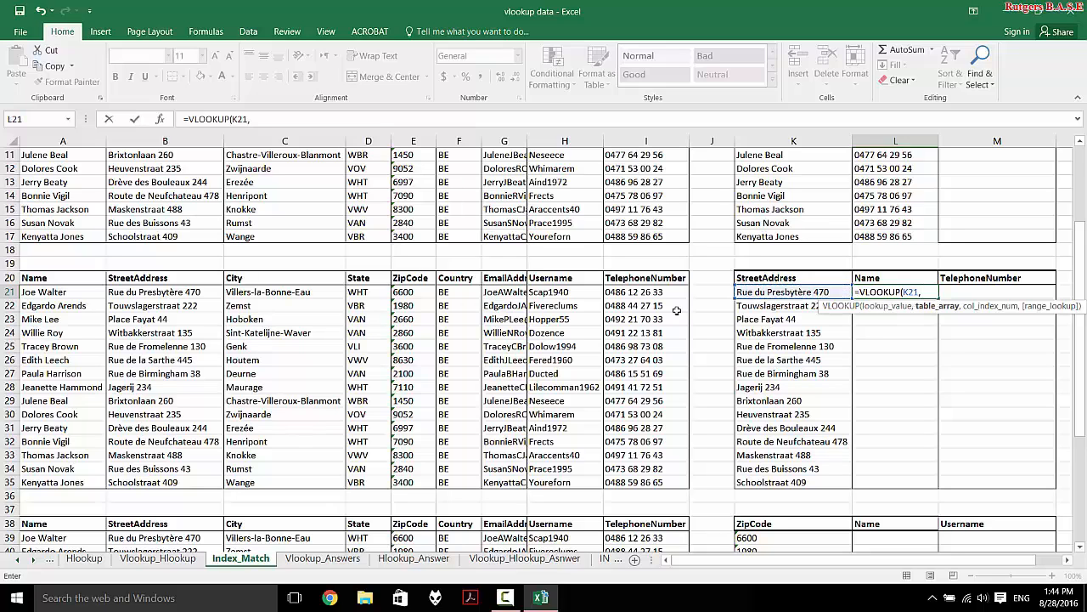
{"action": "left_click_drag", "start_coordinate": [46, 291], "coordinate": [204, 481]}
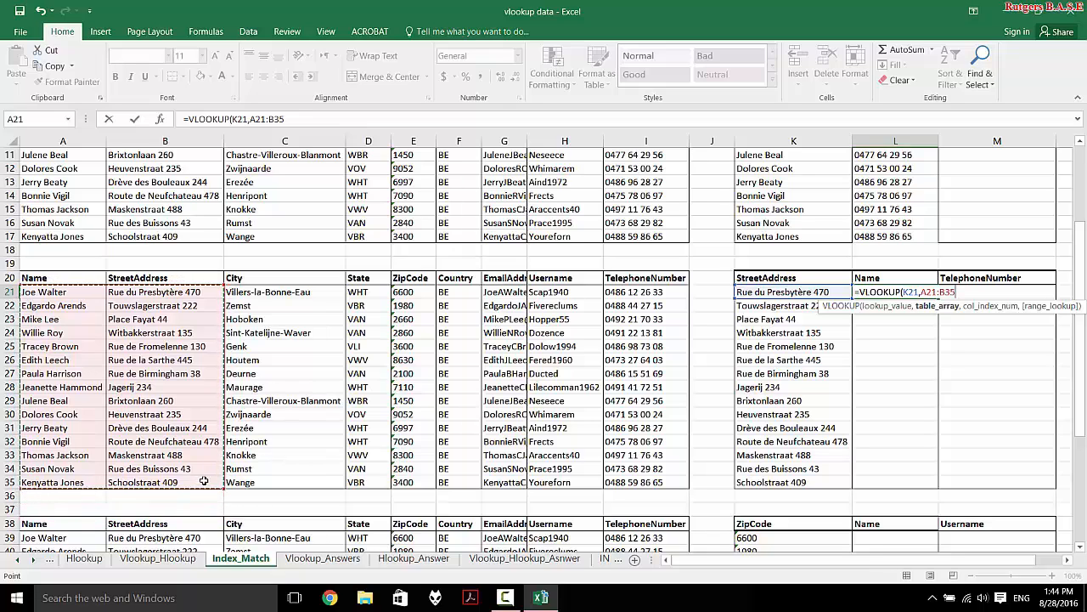
{"action": "key", "text": "F4"}
{"action": "type", "text": ","}
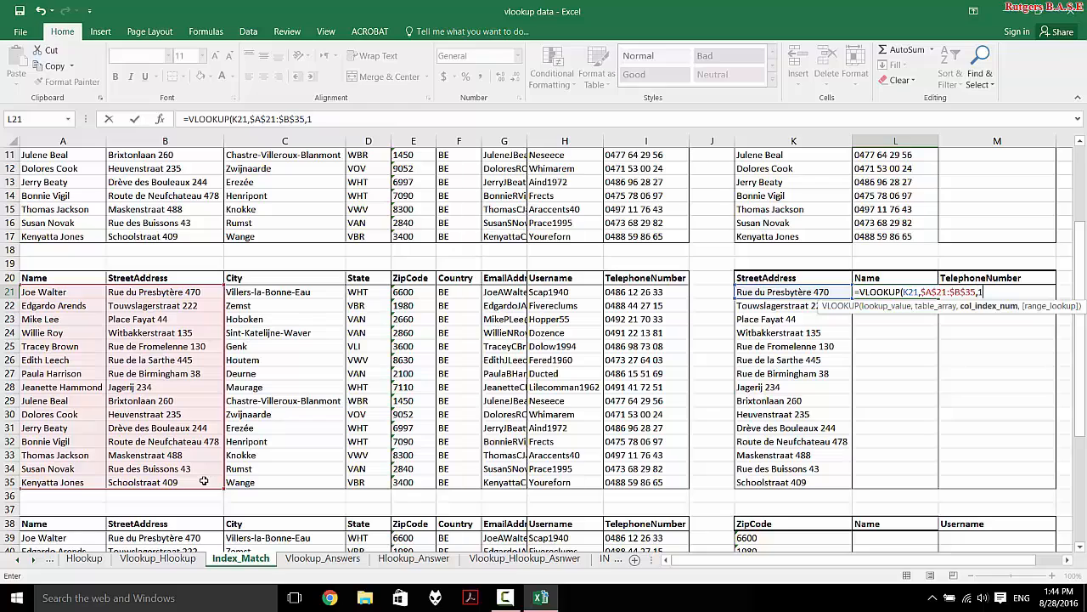
{"action": "type", "text": "1,"}
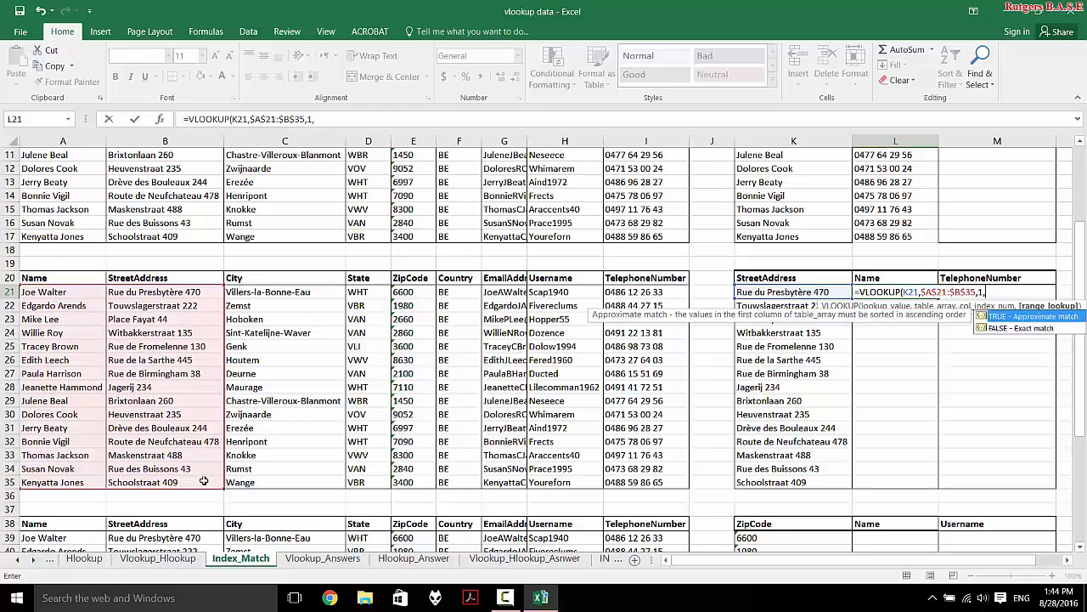
{"action": "key", "text": "Down"}
{"action": "key", "text": "Tab"}
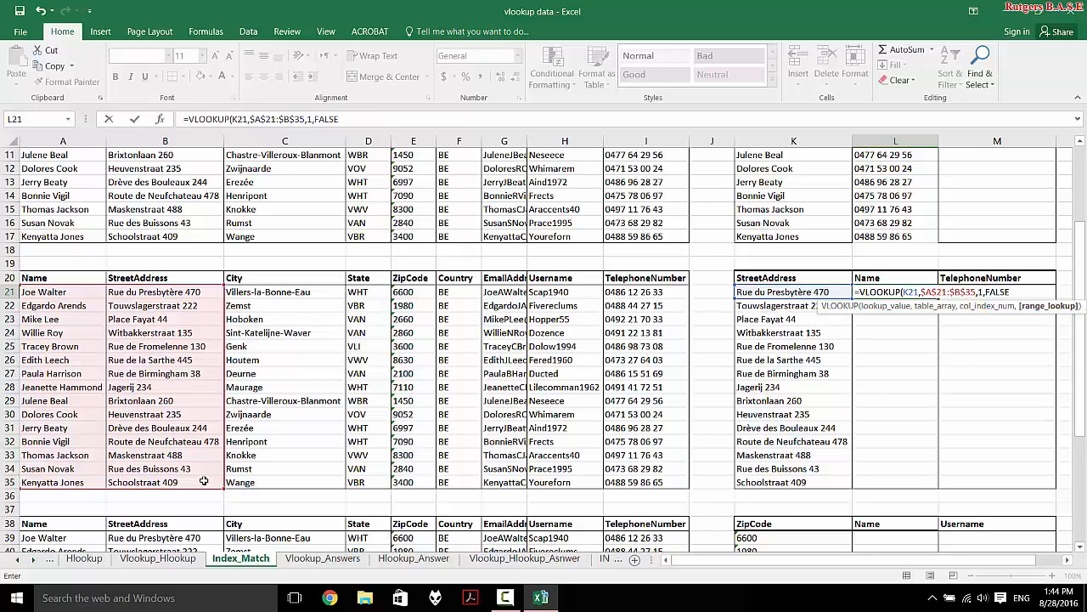
{"action": "key", "text": "Return"}
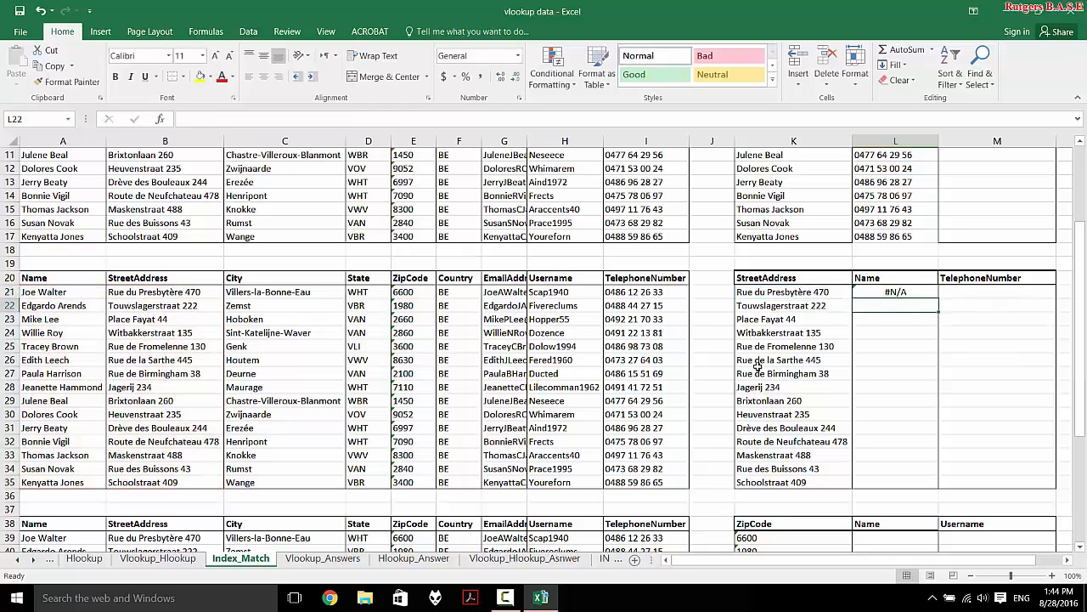
{"action": "left_click", "coordinate": [925, 292]}
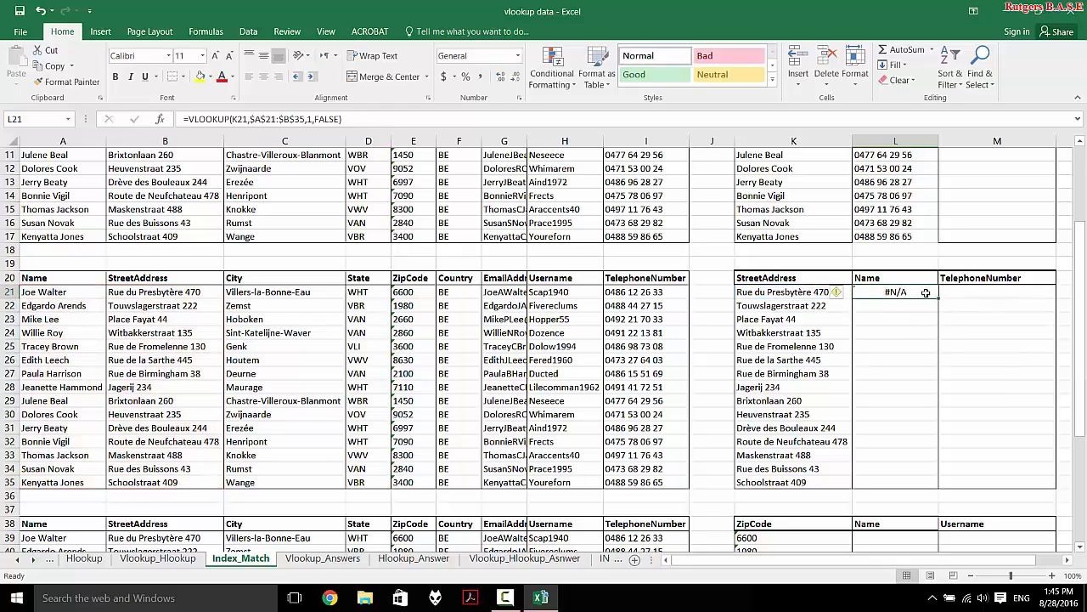
{"action": "key", "text": "Delete"}
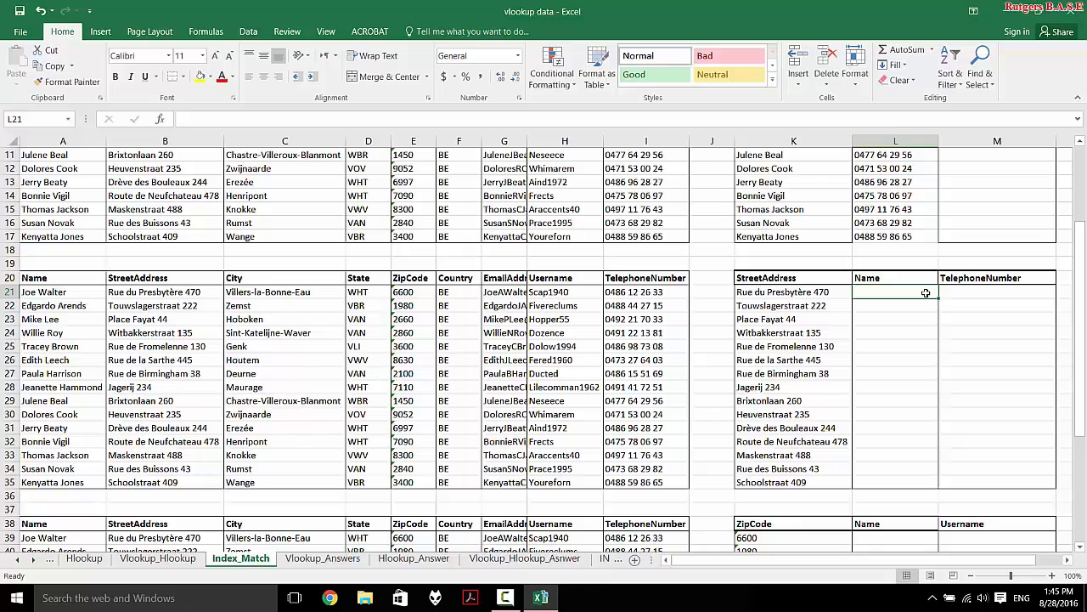
- In L21, build =INDEX($A$21:$A$35,MATCH(K21,$B$21:$B$35,0))
{"action": "type", "text": "=INDEX("}
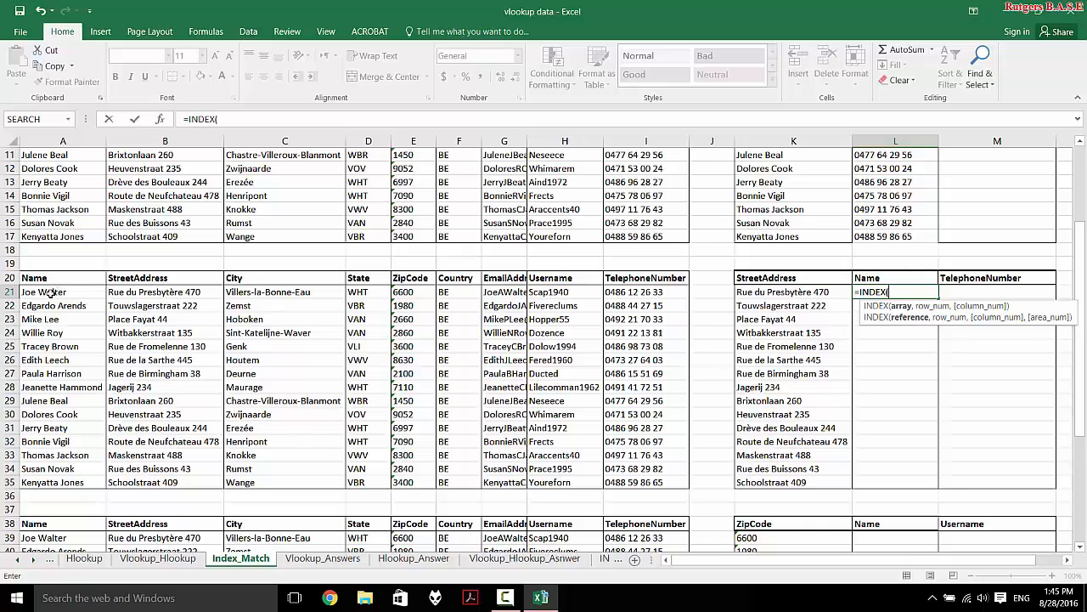
{"action": "left_click_drag", "start_coordinate": [51, 291], "coordinate": [54, 480]}
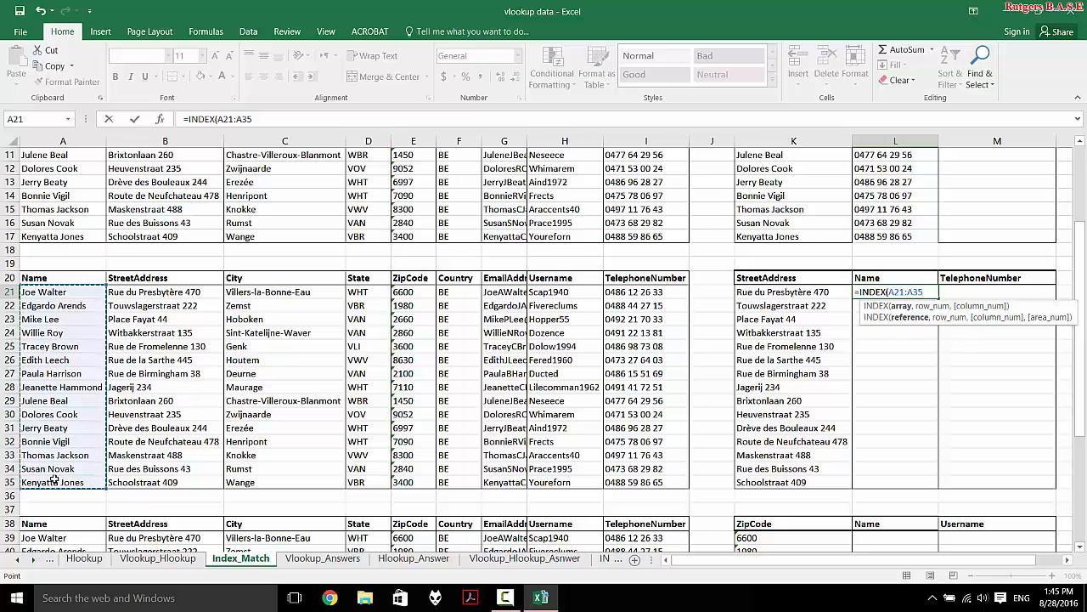
{"action": "key", "text": "F4"}
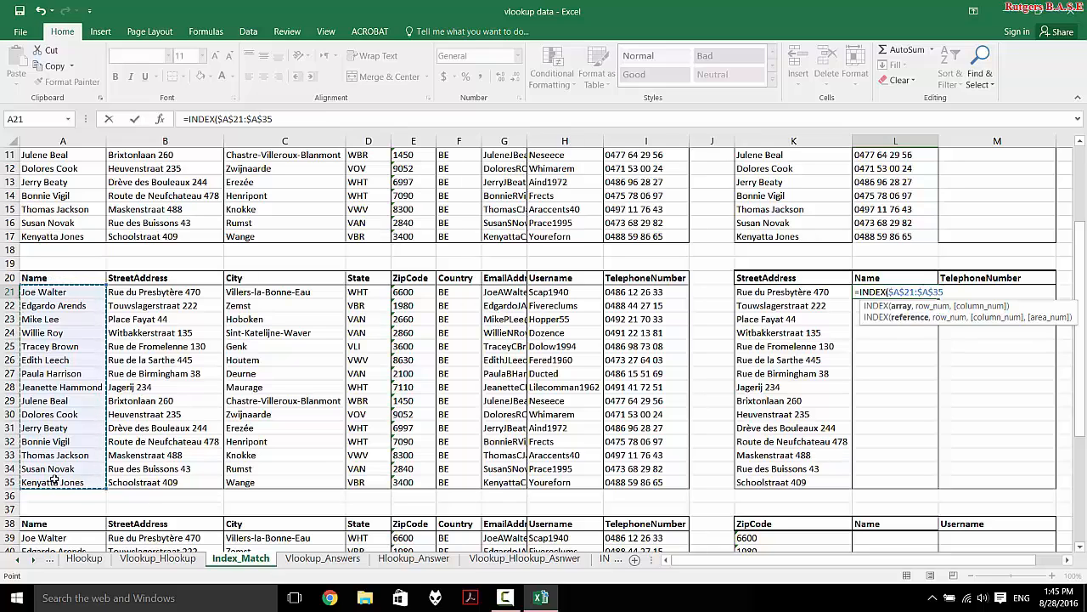
{"action": "type", "text": ",ma"}
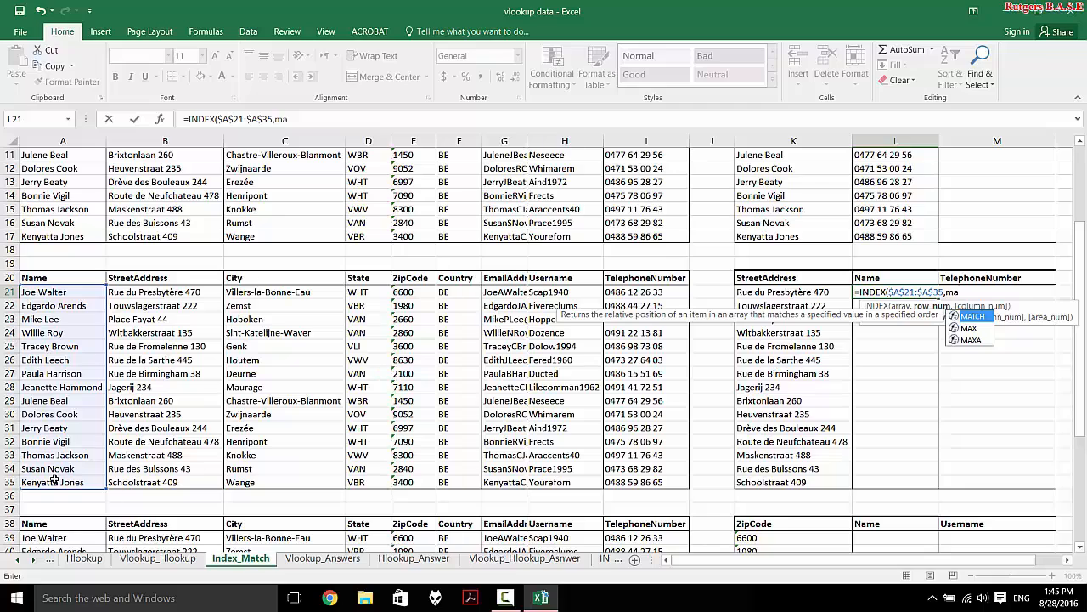
{"action": "key", "text": "Tab"}
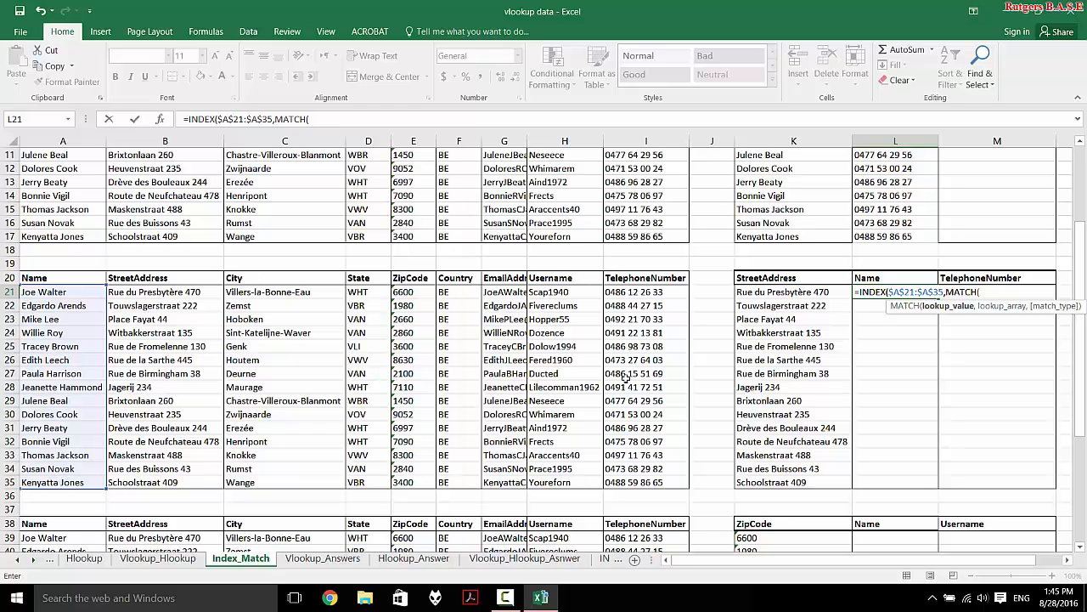
{"action": "left_click", "coordinate": [786, 296]}
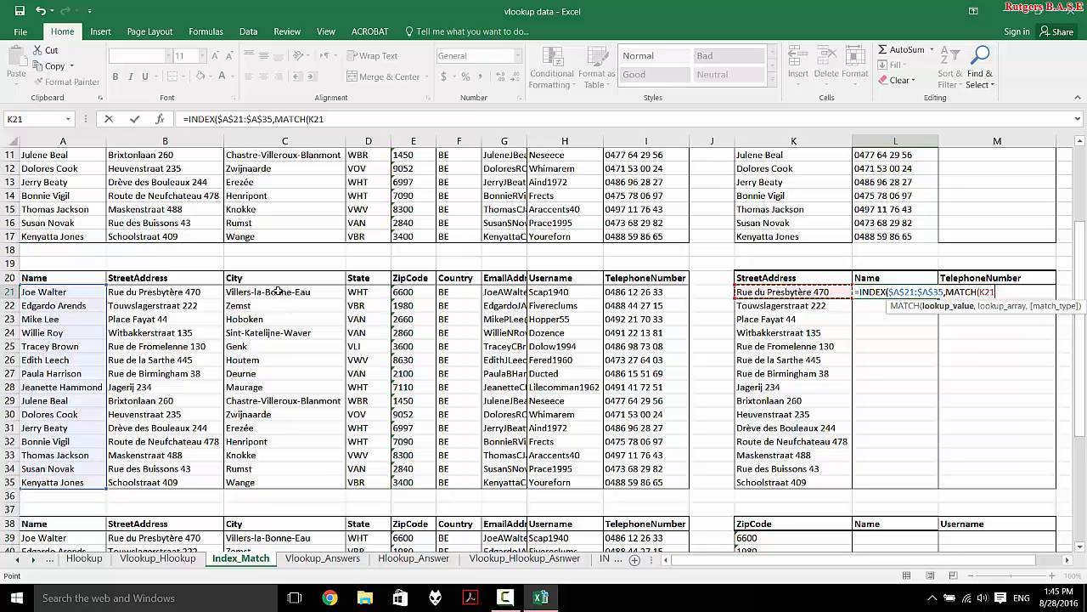
{"action": "type", "text": ","}
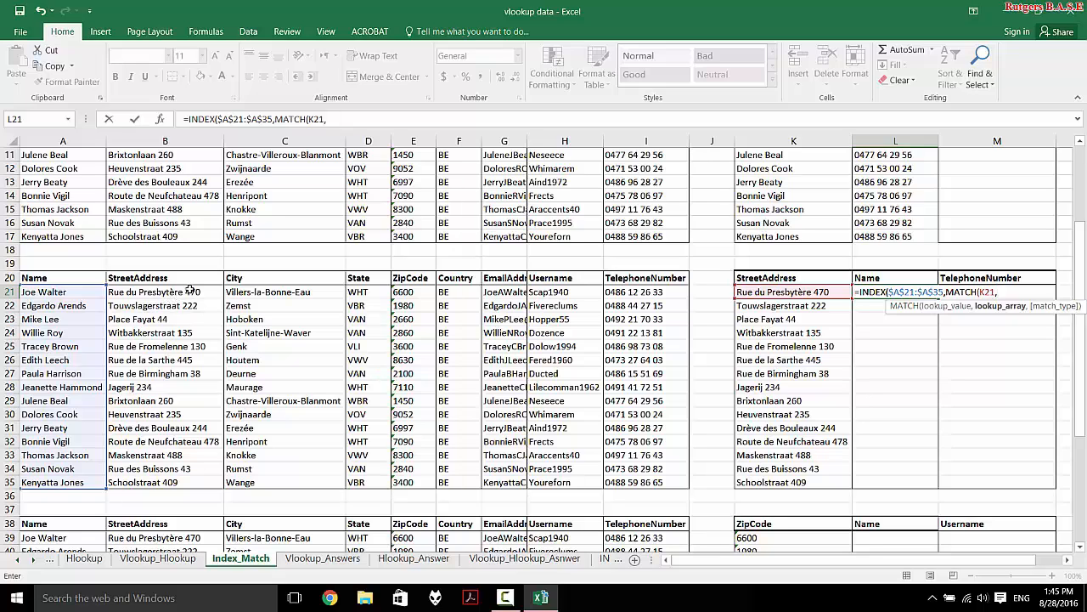
{"action": "left_click_drag", "start_coordinate": [191, 290], "coordinate": [184, 475]}
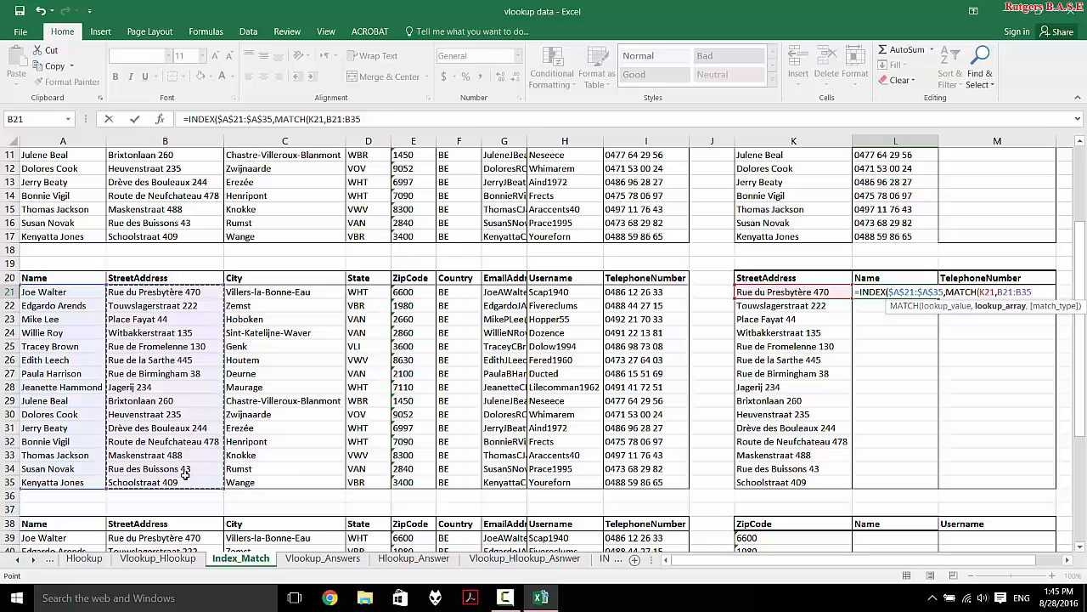
{"action": "key", "text": "F4"}
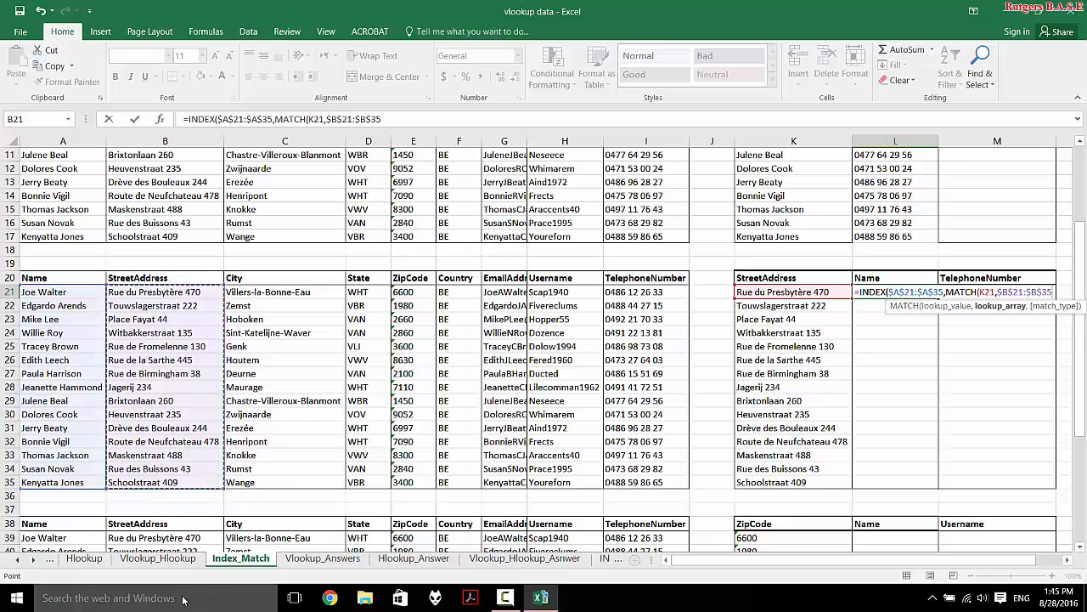
{"action": "type", "text": ",0)"}
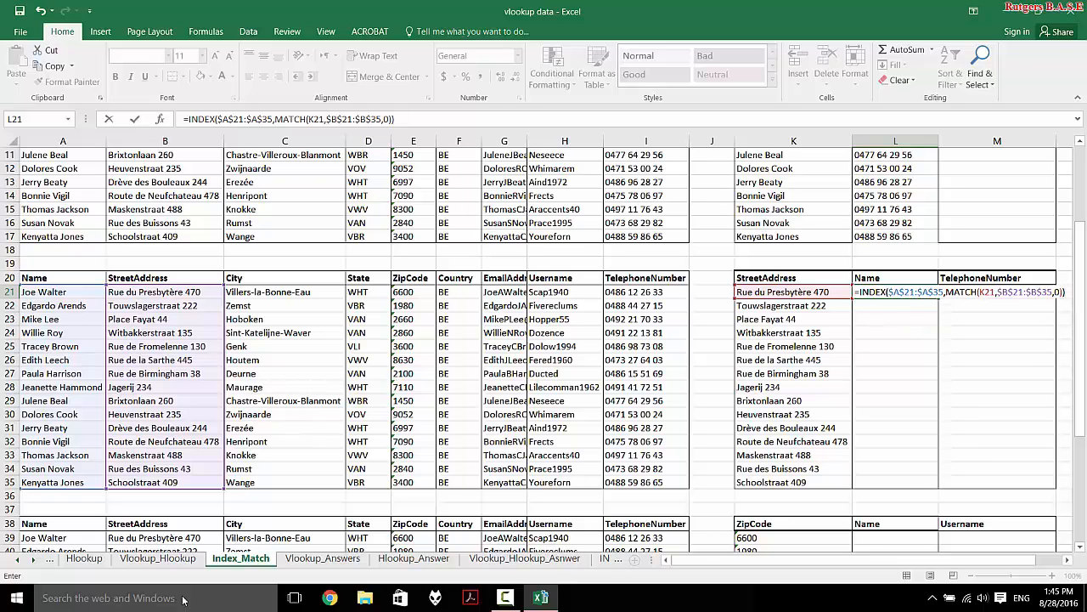
- Commit the formula and fill it down from L21 to L35
{"action": "key", "text": "Return"}
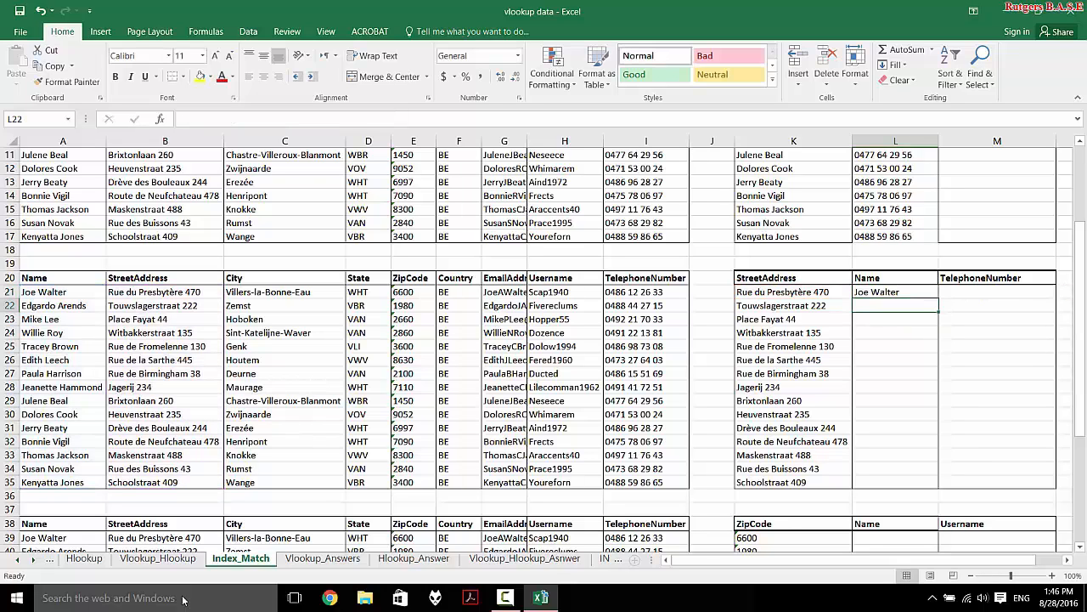
{"action": "left_click", "coordinate": [868, 291]}
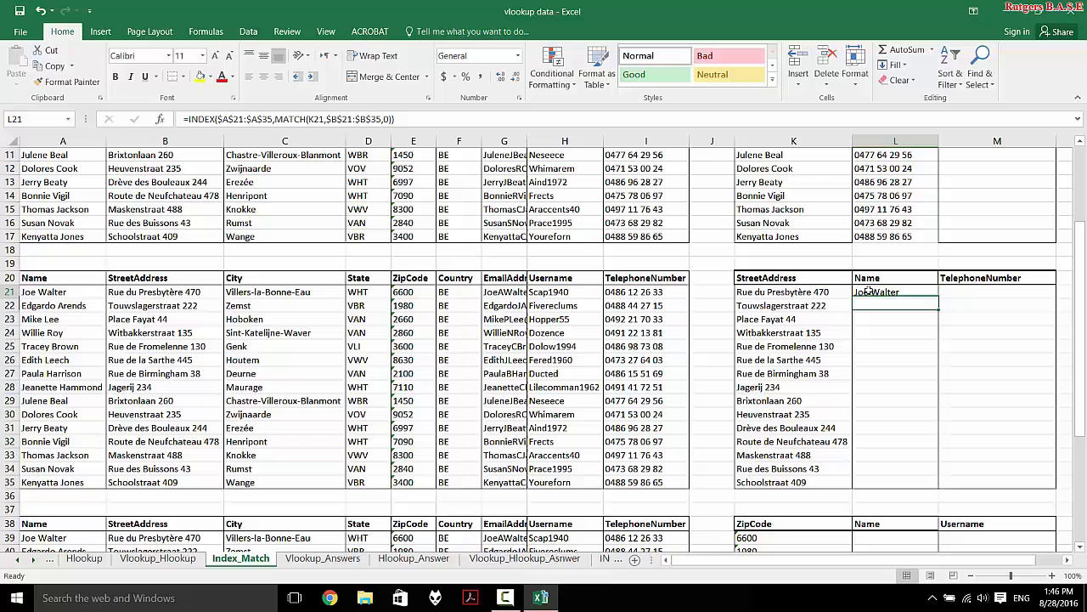
{"action": "double_click", "coordinate": [938, 298]}
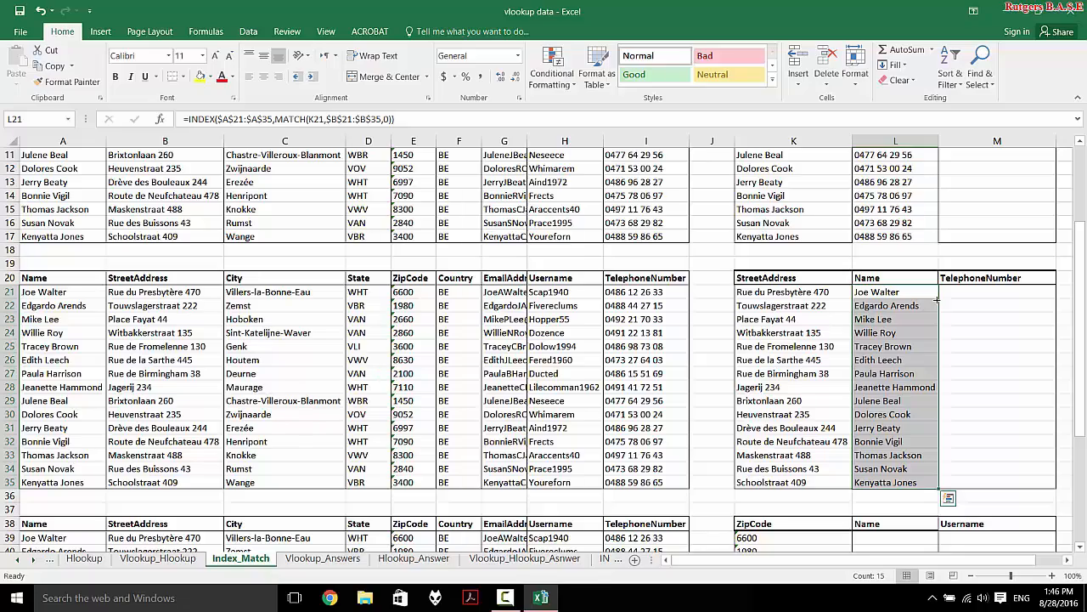
{"action": "scroll", "coordinate": [937, 298], "scroll_direction": "down", "scroll_amount": 3}
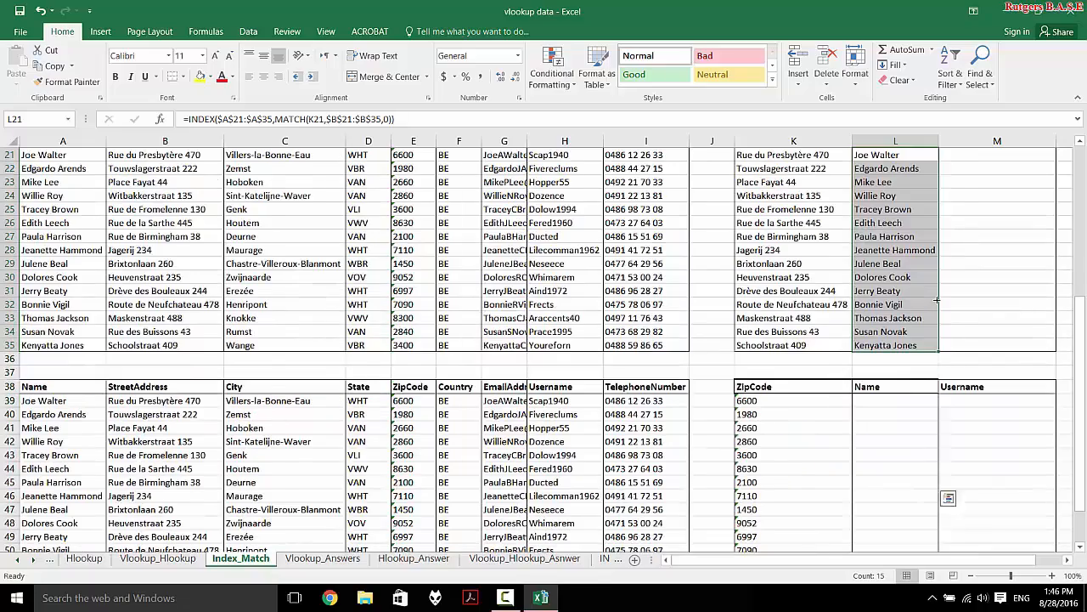
{"action": "scroll", "coordinate": [937, 298], "scroll_direction": "up", "scroll_amount": 7}
{"action": "scroll", "coordinate": [937, 298], "scroll_direction": "down", "scroll_amount": 3}
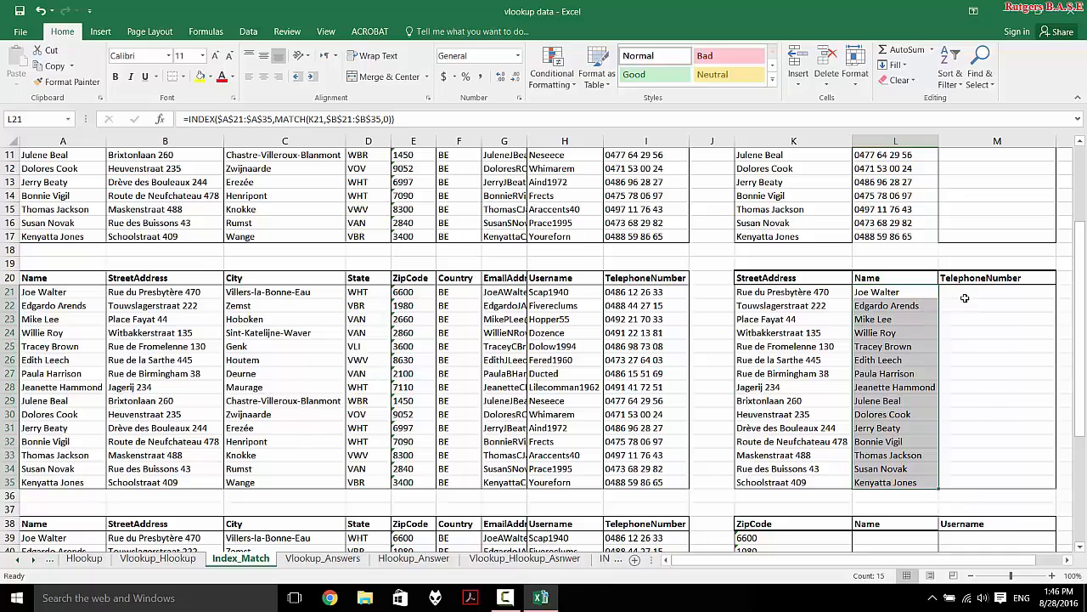
{"action": "left_click", "coordinate": [965, 297]}
- Scroll down to the ZipCode table and select its first Name cell, L39
{"action": "scroll", "coordinate": [932, 402], "scroll_direction": "down", "scroll_amount": 3}
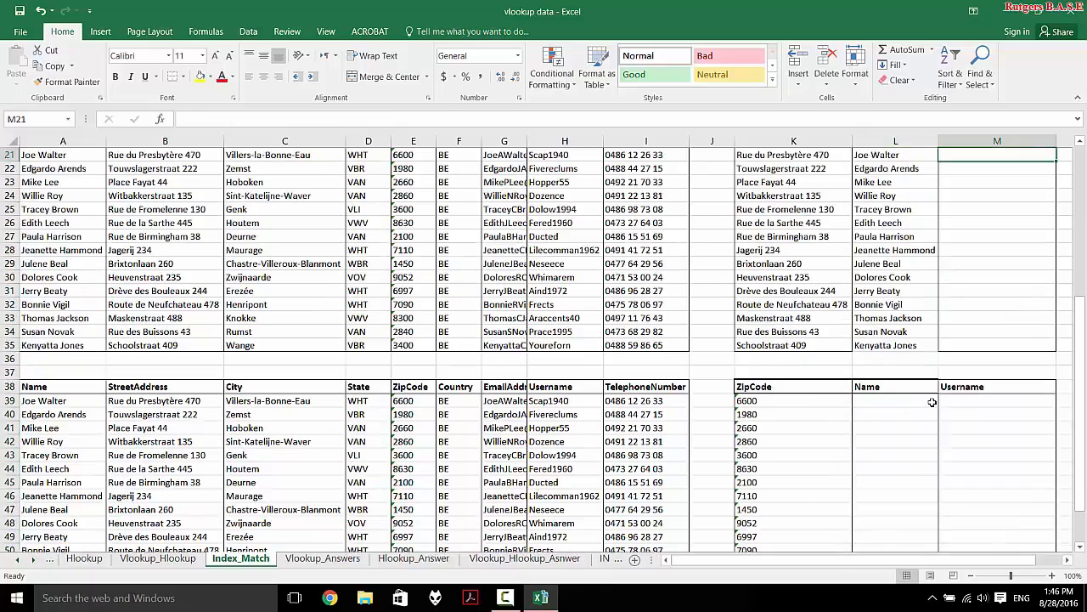
{"action": "scroll", "coordinate": [932, 402], "scroll_direction": "down", "scroll_amount": 5}
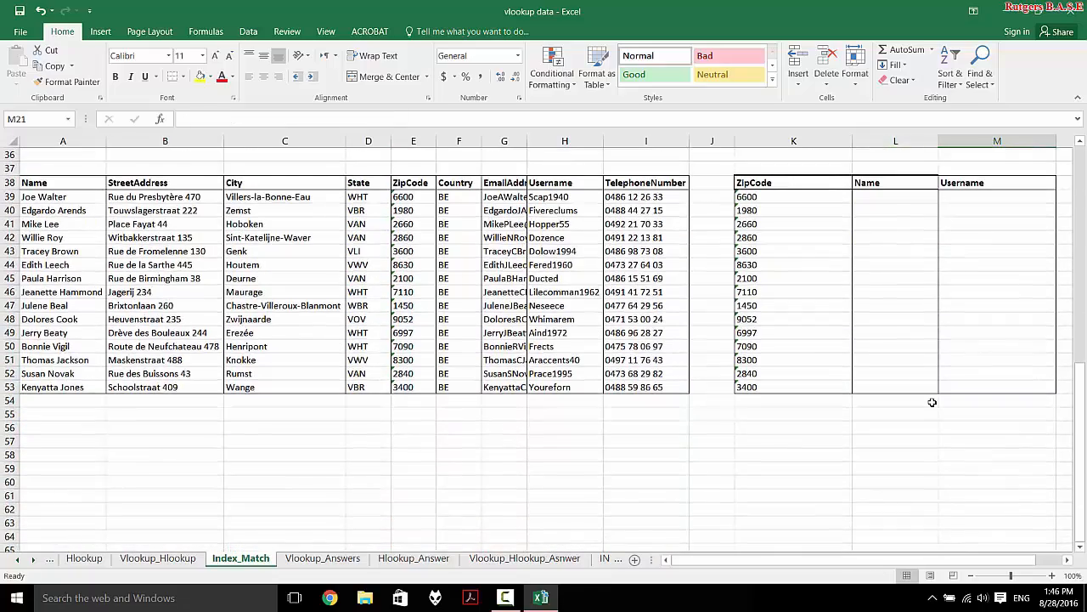
{"action": "scroll", "coordinate": [932, 402], "scroll_direction": "up", "scroll_amount": 3}
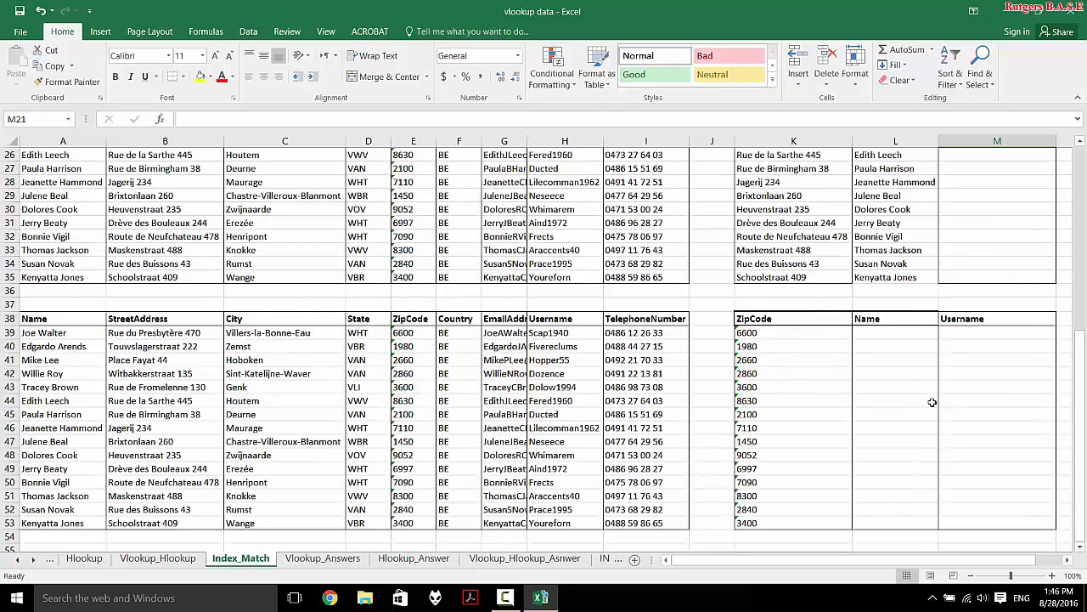
{"action": "left_click", "coordinate": [876, 336]}
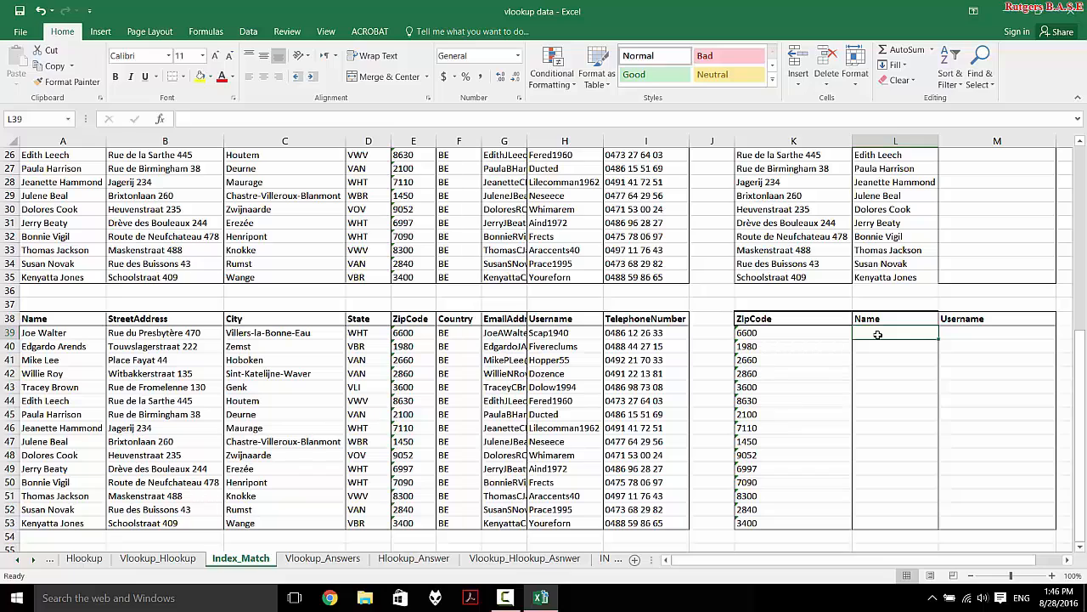
- In L39, start =INDEX over absolute names $A$39:$A$53 with a nested MATCH
{"action": "type", "text": "=vloo"}
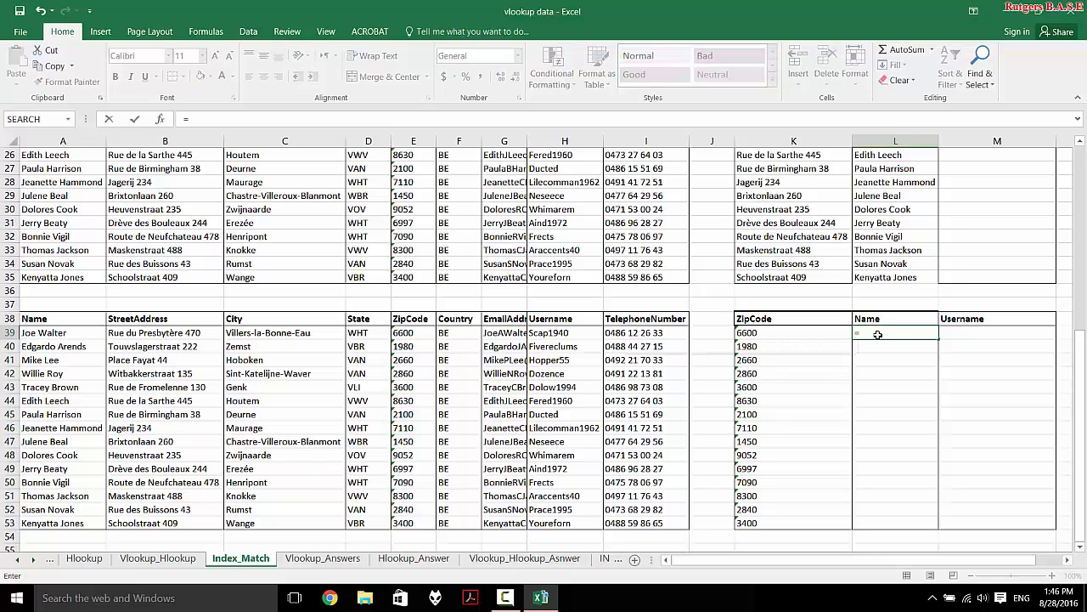
{"action": "key", "text": "Tab"}
{"action": "key", "text": "BackSpace"}
{"action": "key", "text": "BackSpace"}
{"action": "key", "text": "BackSpace"}
{"action": "key", "text": "BackSpace"}
{"action": "key", "text": "BackSpace"}
{"action": "key", "text": "BackSpace"}
{"action": "key", "text": "BackSpace"}
{"action": "key", "text": "BackSpace"}
{"action": "type", "text": "in"}
{"action": "key", "text": "Tab"}
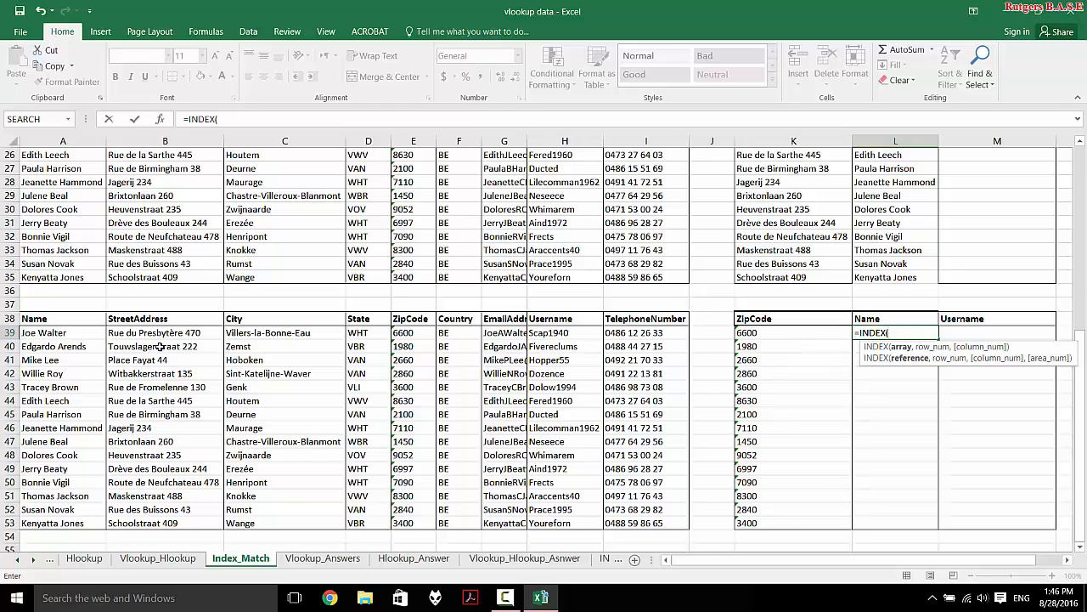
{"action": "left_click_drag", "start_coordinate": [78, 331], "coordinate": [55, 521]}
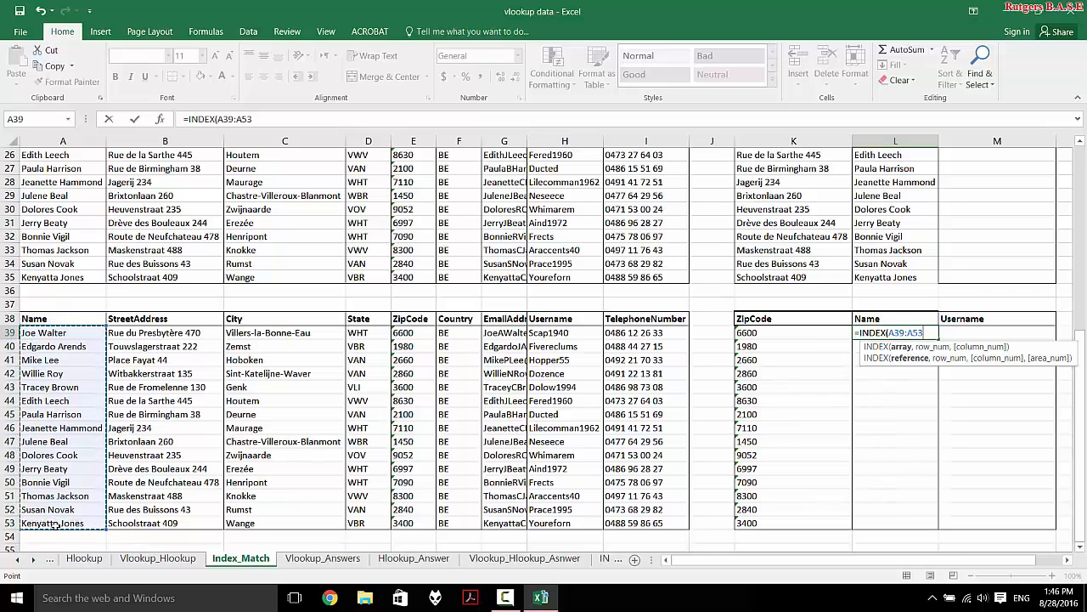
{"action": "key", "text": "F4"}
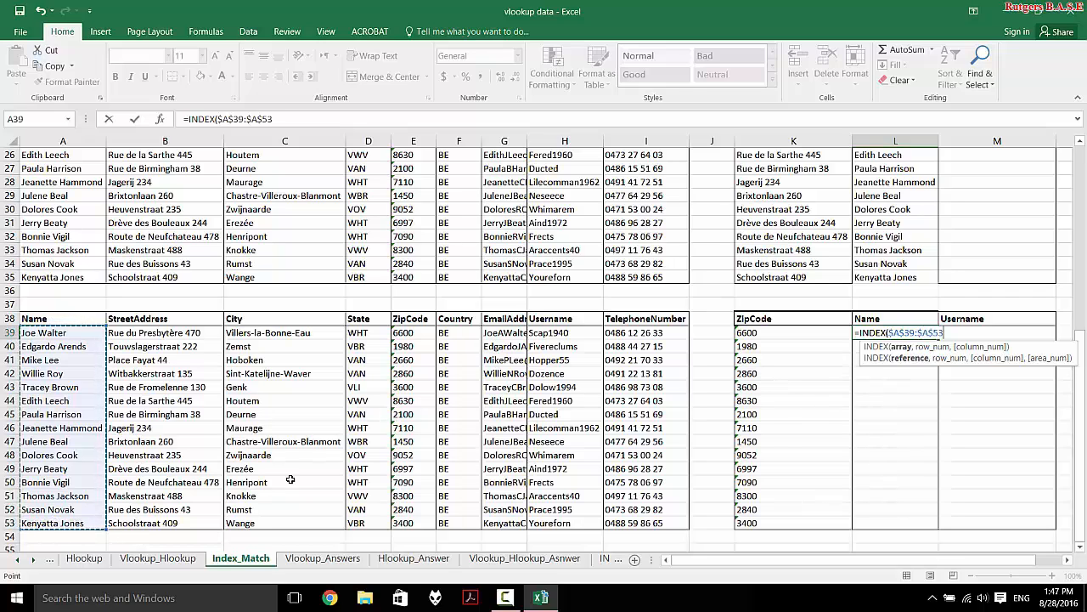
{"action": "type", "text": ","}
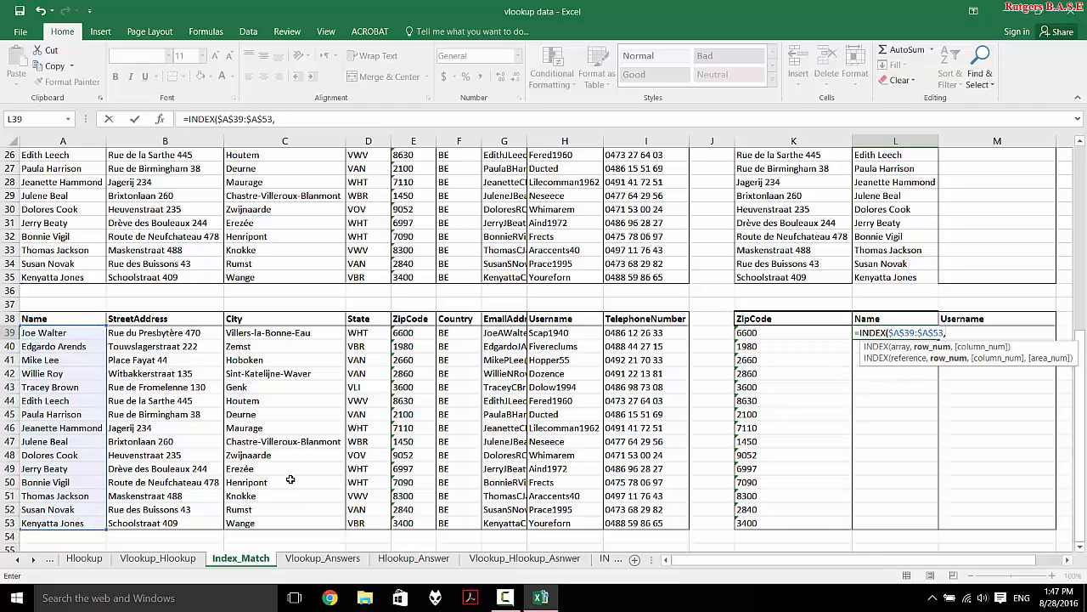
{"action": "type", "text": "mat"}
{"action": "key", "text": "Tab"}
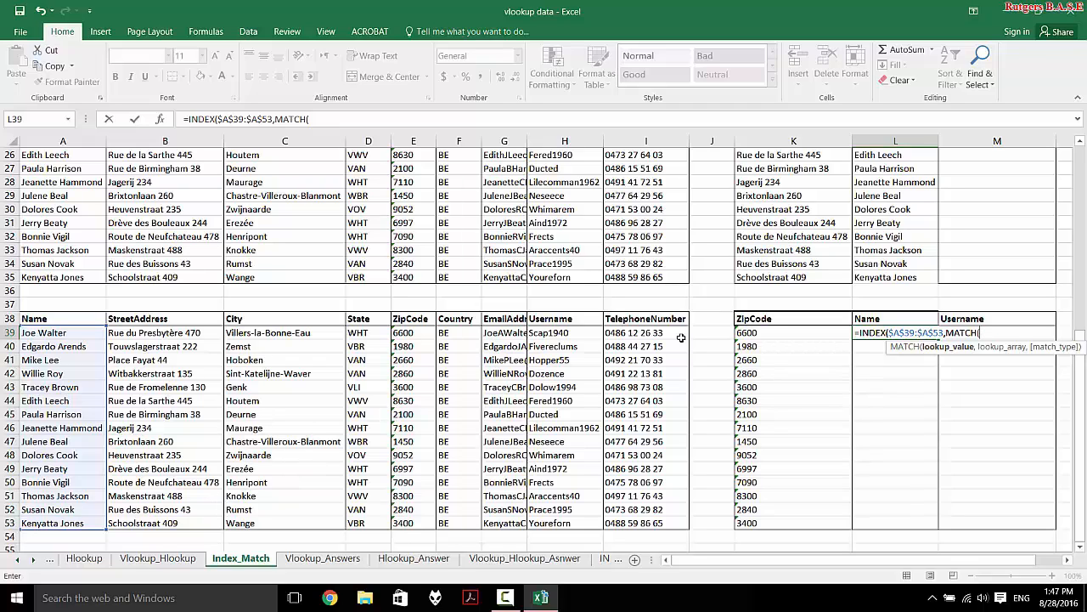
- Match zip code K39 exactly against the absolute range $E$39:$E$53
{"action": "left_click", "coordinate": [777, 334]}
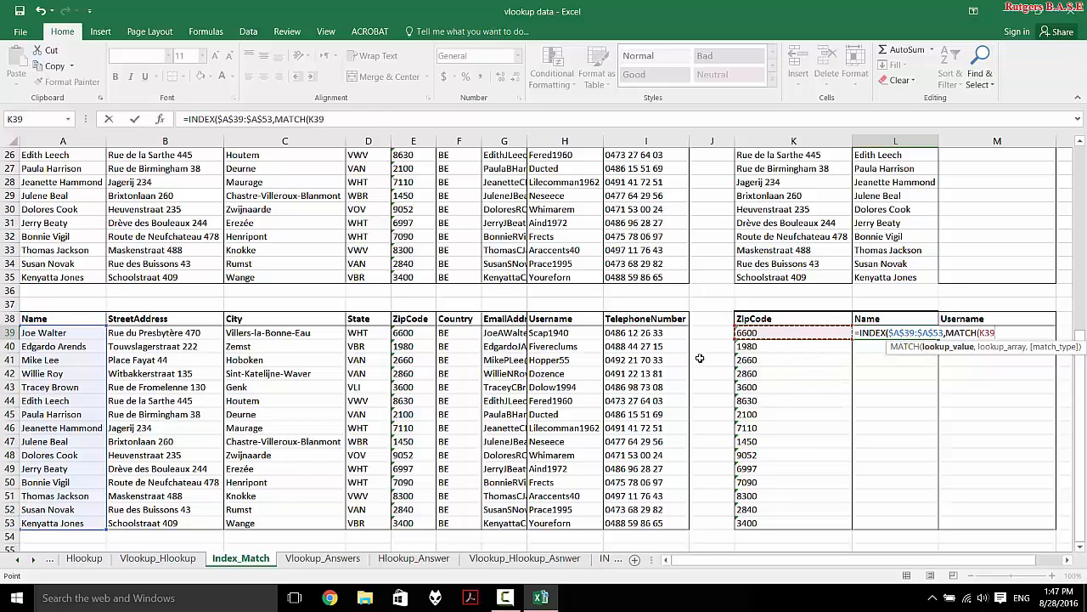
{"action": "type", "text": ","}
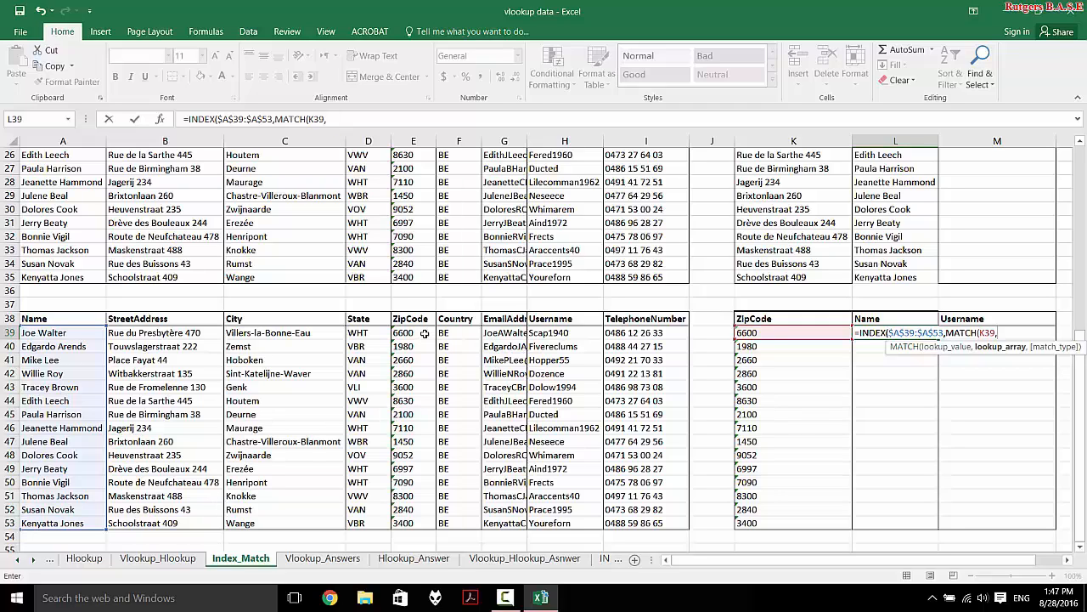
{"action": "left_click_drag", "start_coordinate": [422, 333], "coordinate": [425, 523]}
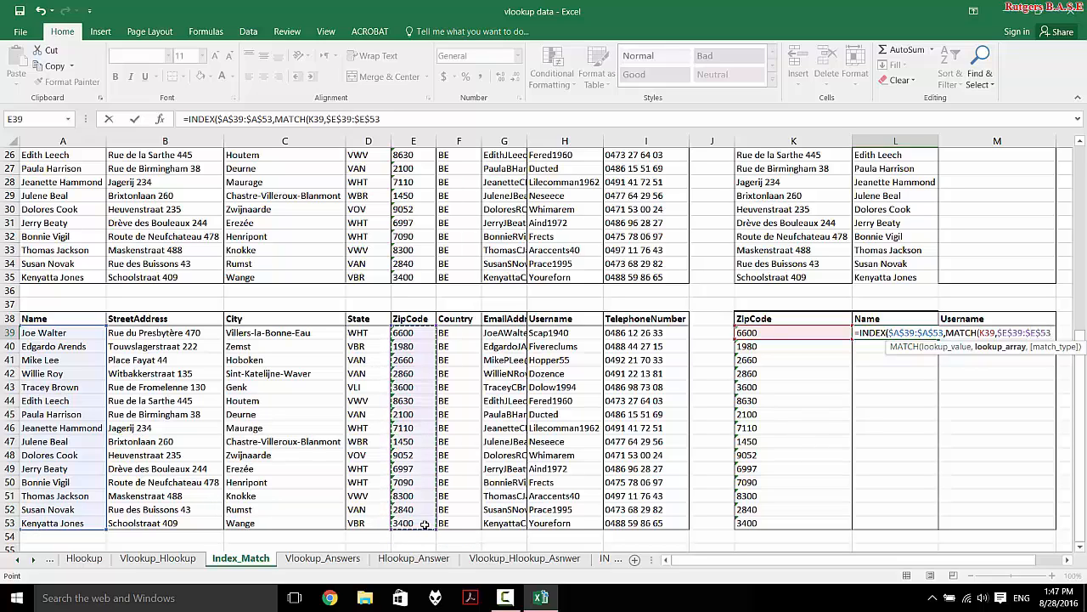
{"action": "key", "text": "F4"}
{"action": "type", "text": ","}
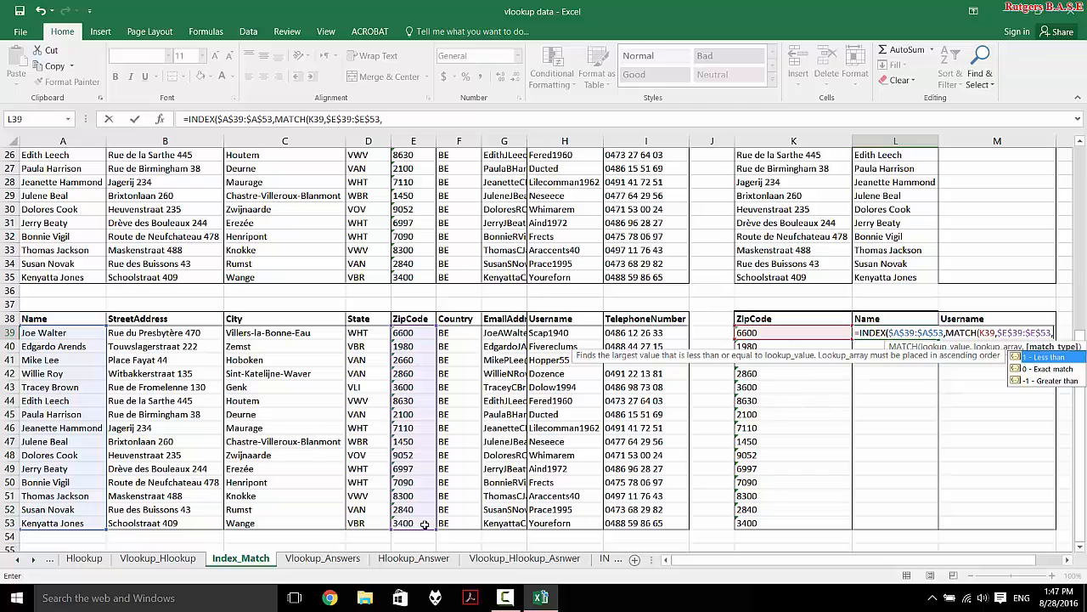
{"action": "type", "text": "0))"}
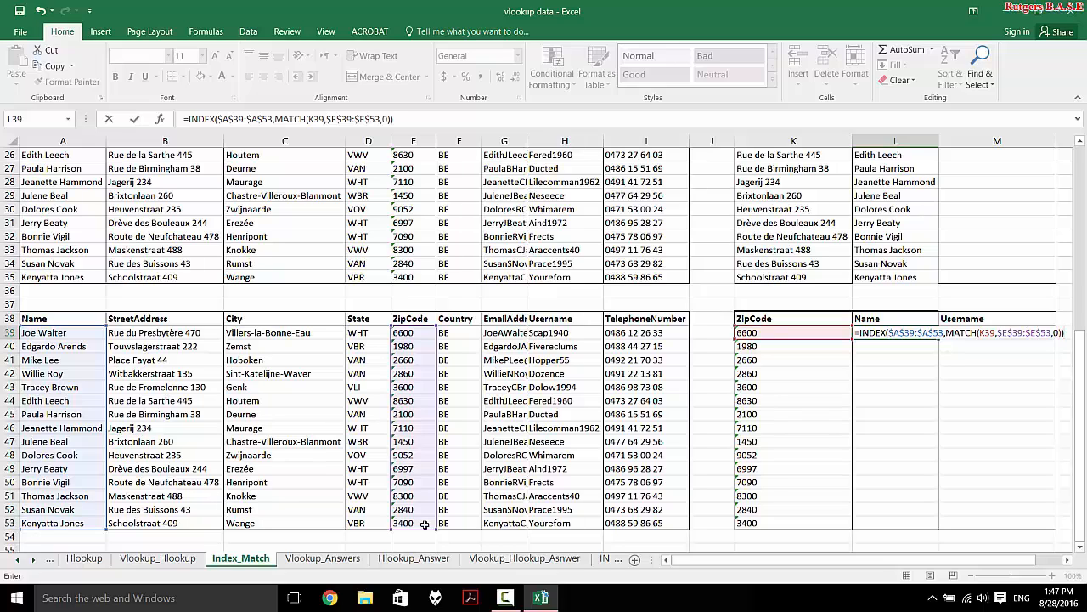
- Commit the formula and fill it down from L39 to L53
{"action": "key", "text": "Return"}
{"action": "left_click", "coordinate": [906, 333]}
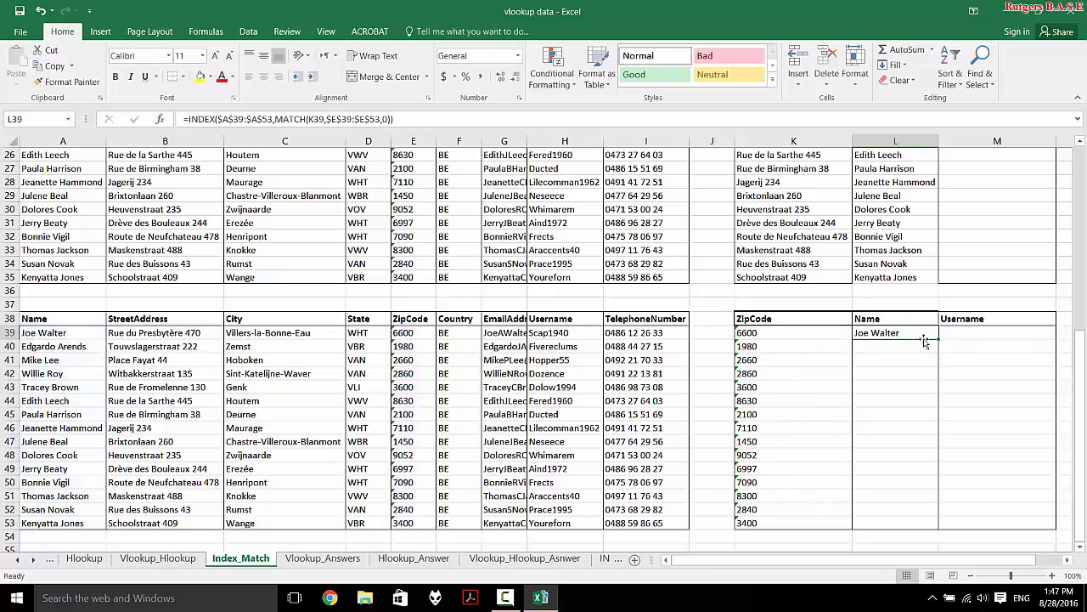
{"action": "double_click", "coordinate": [938, 340]}
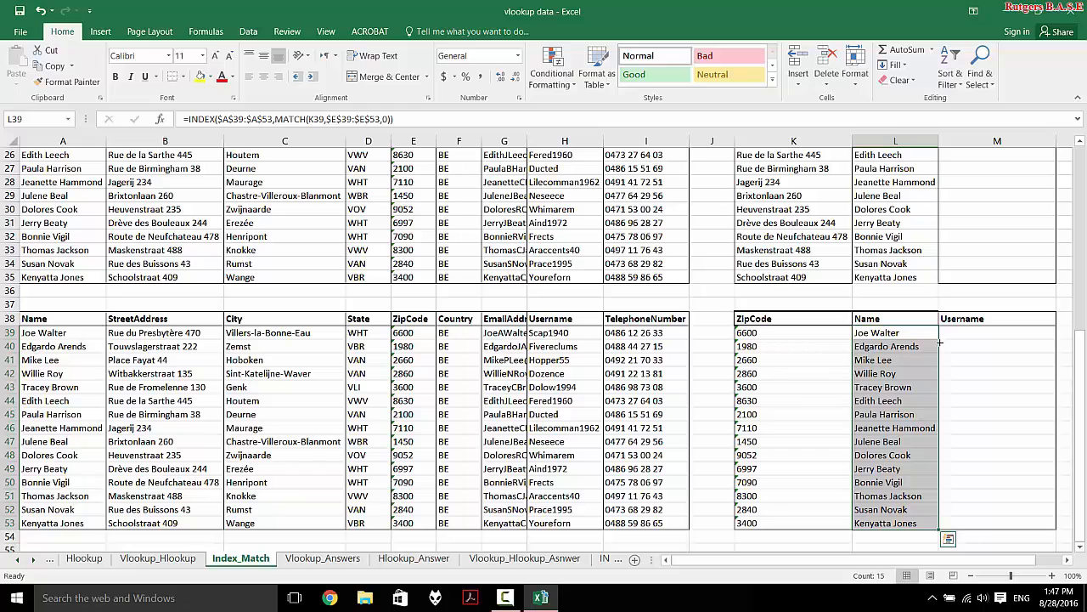
{"action": "left_click", "coordinate": [956, 330]}
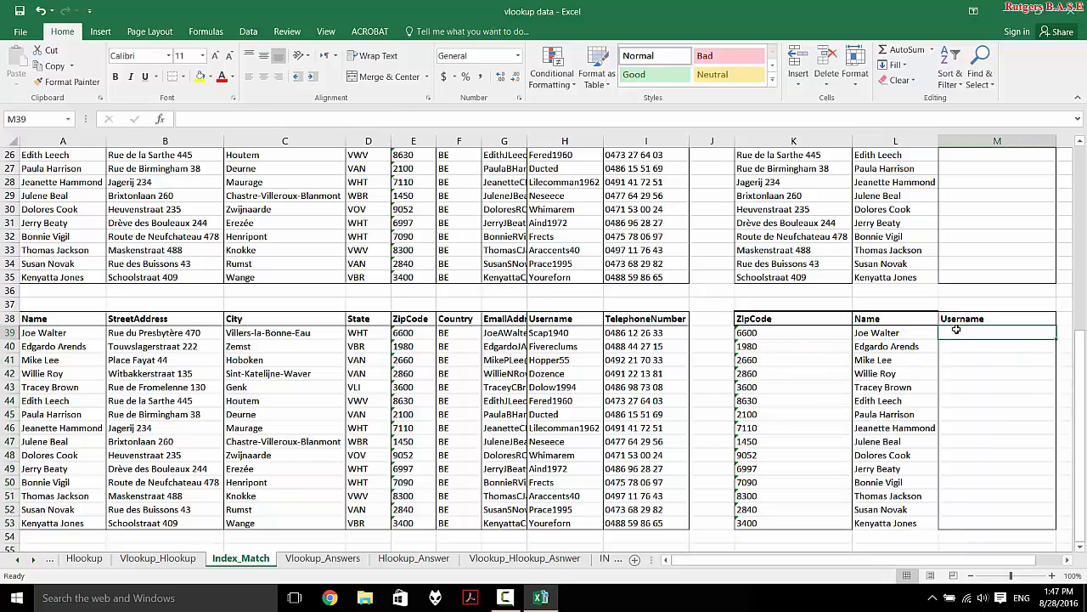
- Begin a formula in M39 referencing N39, then cancel it and select N39
{"action": "type", "text": "="}
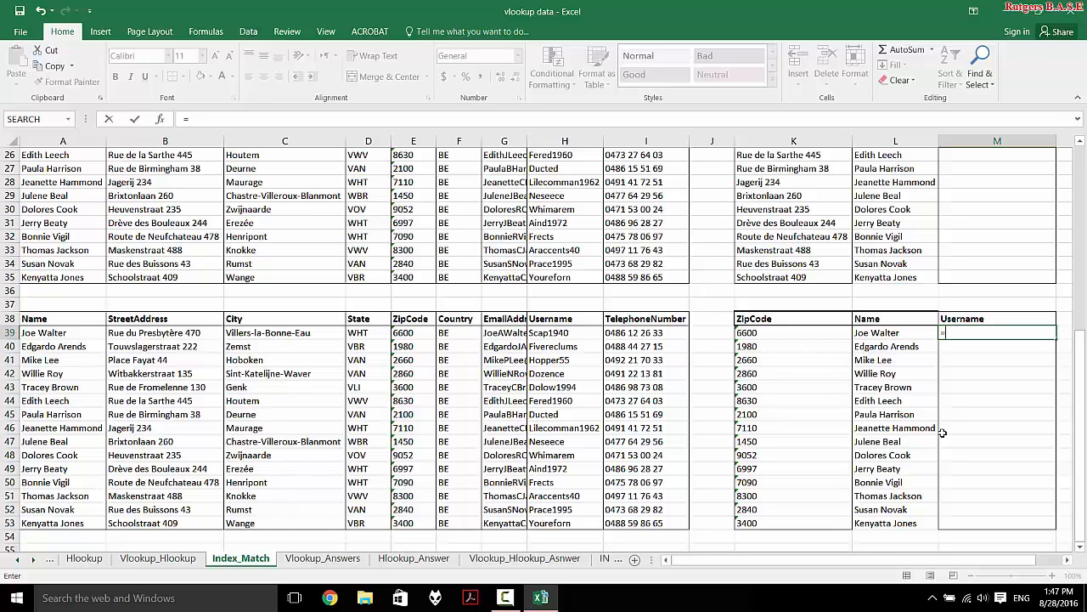
{"action": "left_click", "coordinate": [1067, 565]}
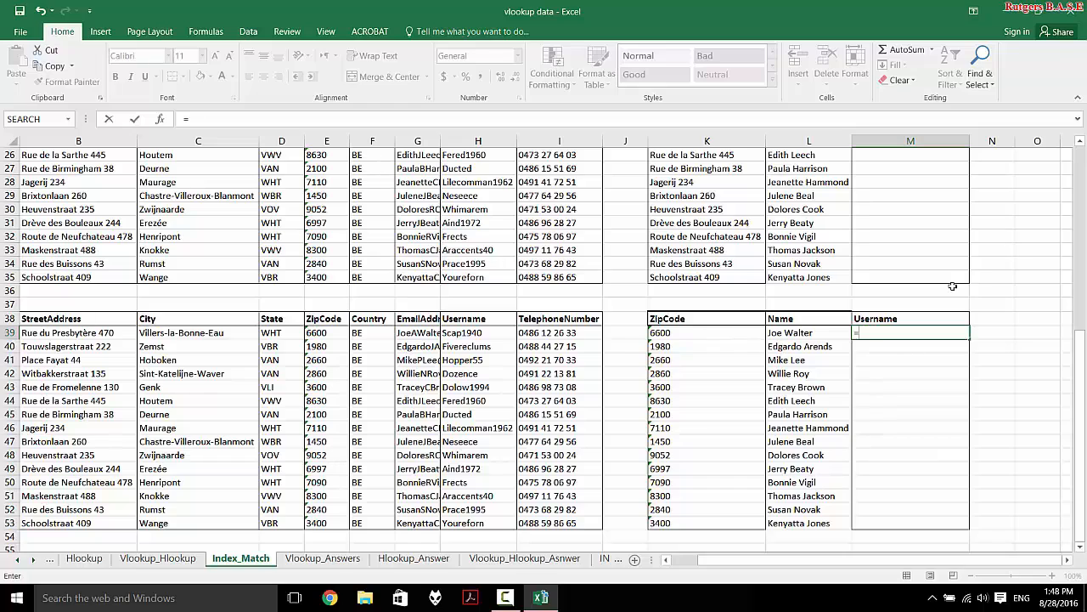
{"action": "left_click", "coordinate": [992, 333]}
{"action": "key", "text": "Escape"}
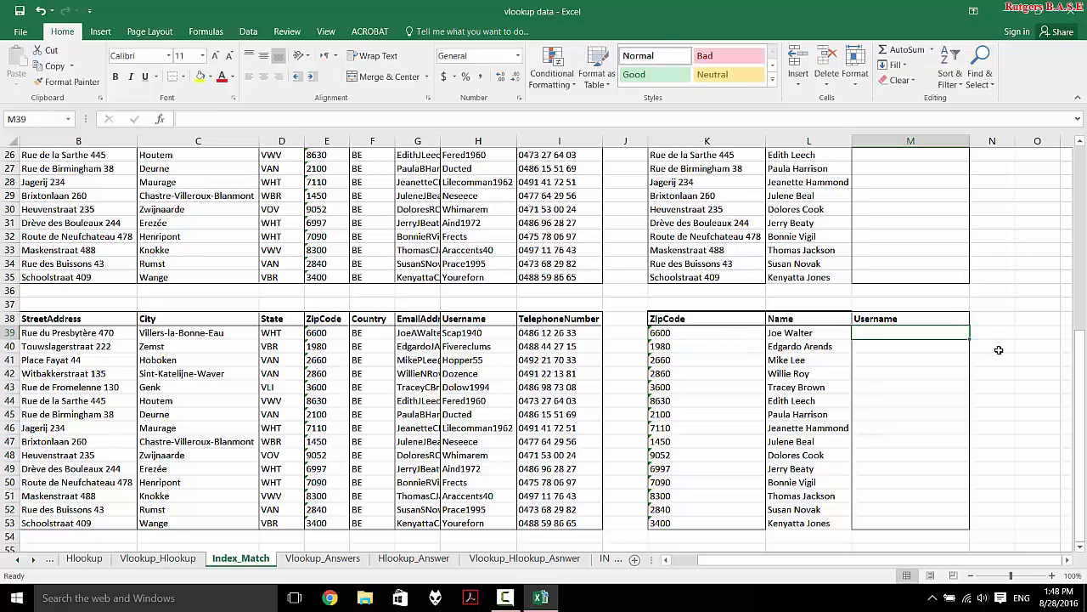
{"action": "left_click", "coordinate": [1005, 343]}
{"action": "left_click", "coordinate": [1007, 334]}
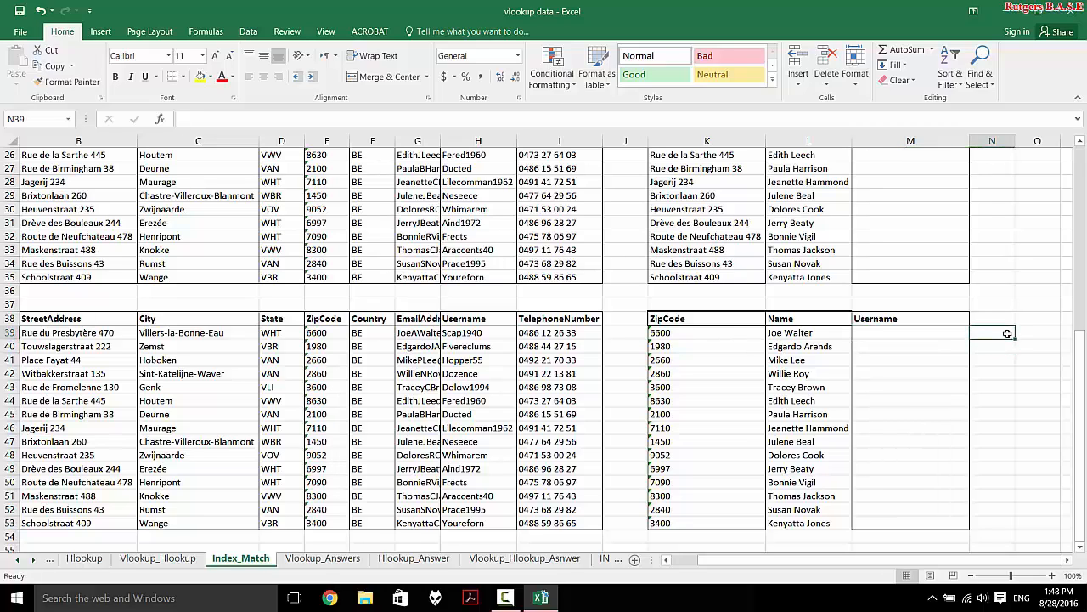
- Enter a MATCH formula in N39 over the ZipCode range E39:E53 with match type 0
{"action": "type", "text": "="}
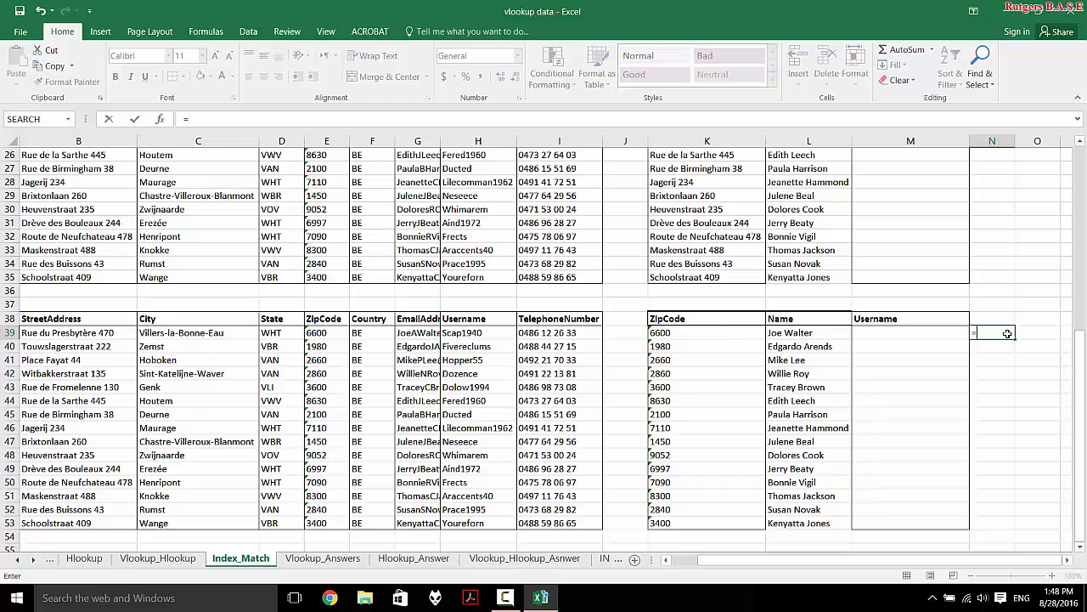
{"action": "type", "text": "mat"}
{"action": "key", "text": "Tab"}
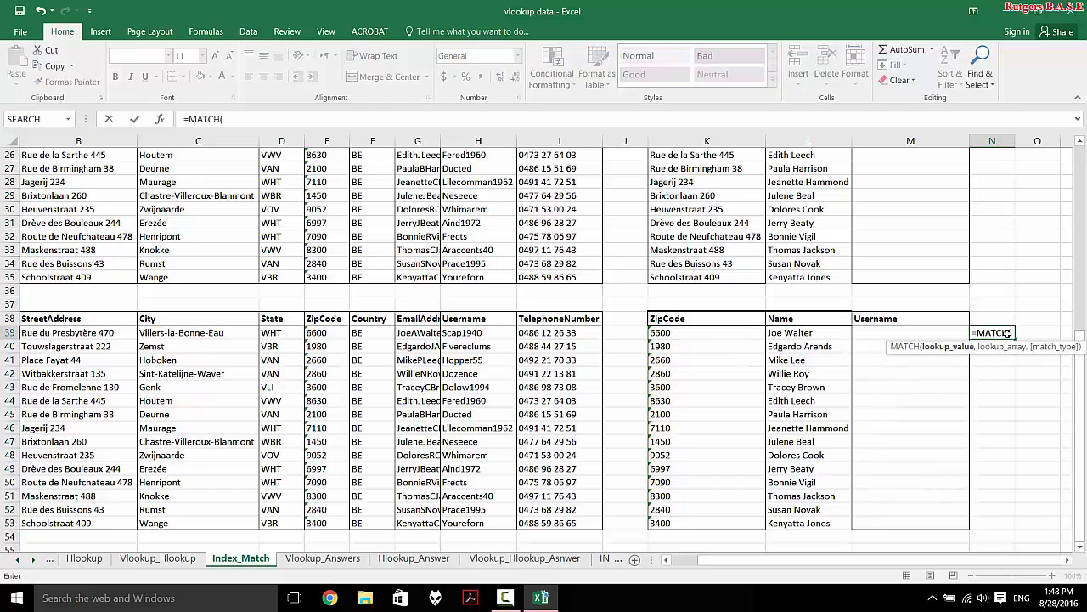
{"action": "left_click", "coordinate": [745, 337]}
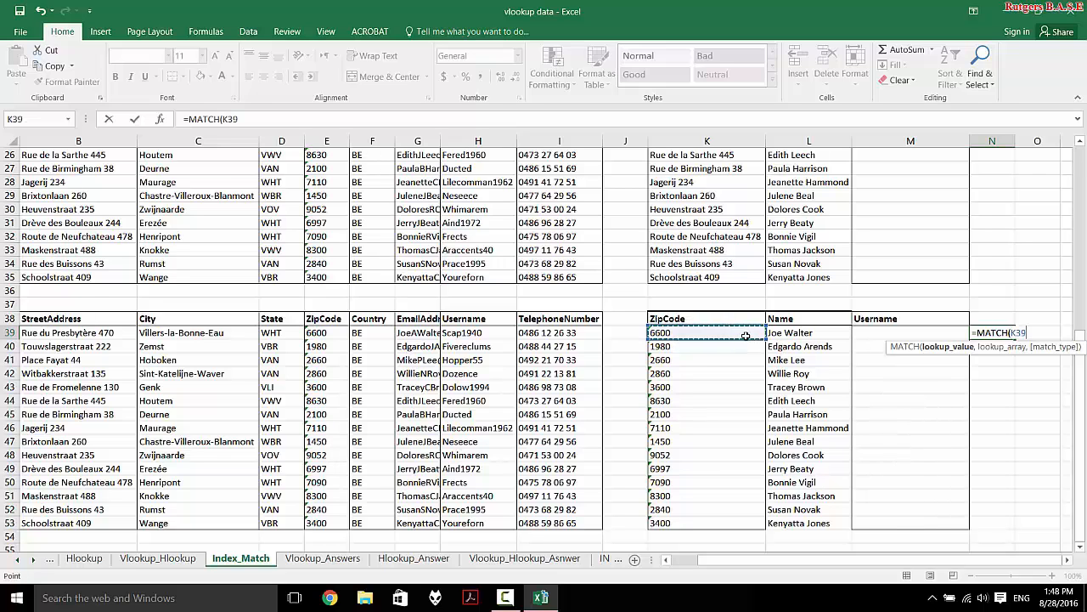
{"action": "scroll", "coordinate": [541, 430], "scroll_direction": "left", "scroll_amount": 1}
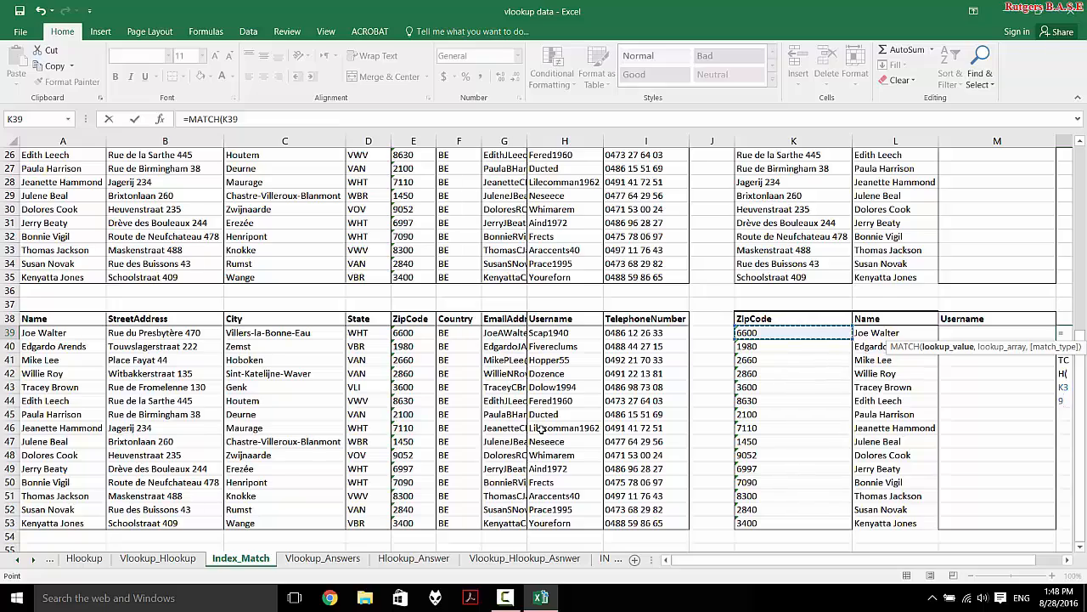
{"action": "scroll", "coordinate": [541, 429], "scroll_direction": "right", "scroll_amount": 1}
{"action": "scroll", "coordinate": [541, 429], "scroll_direction": "left", "scroll_amount": 1}
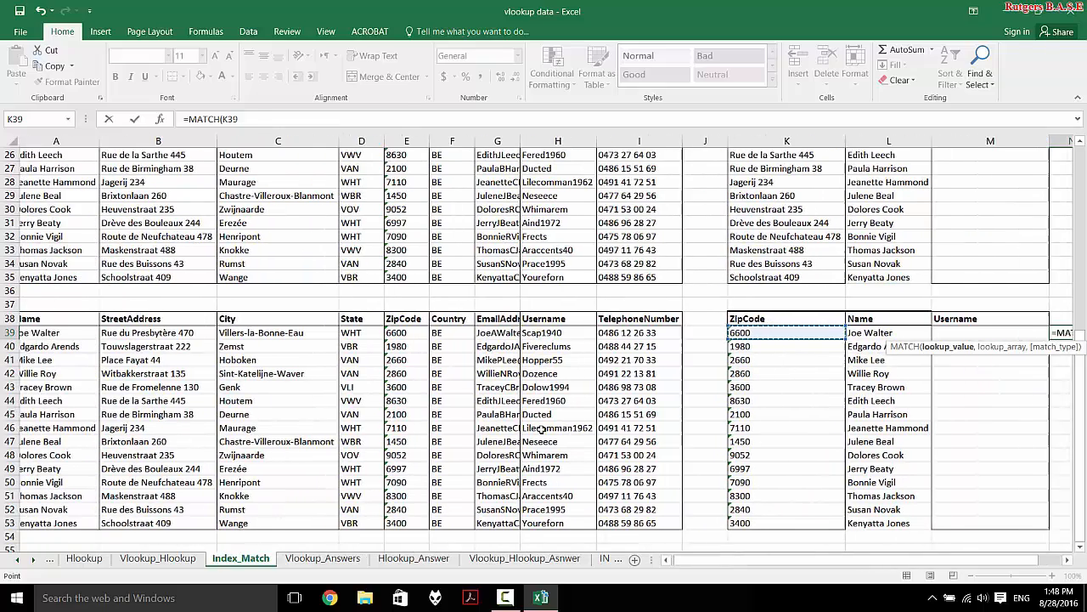
{"action": "left_click_drag", "start_coordinate": [420, 333], "coordinate": [411, 518]}
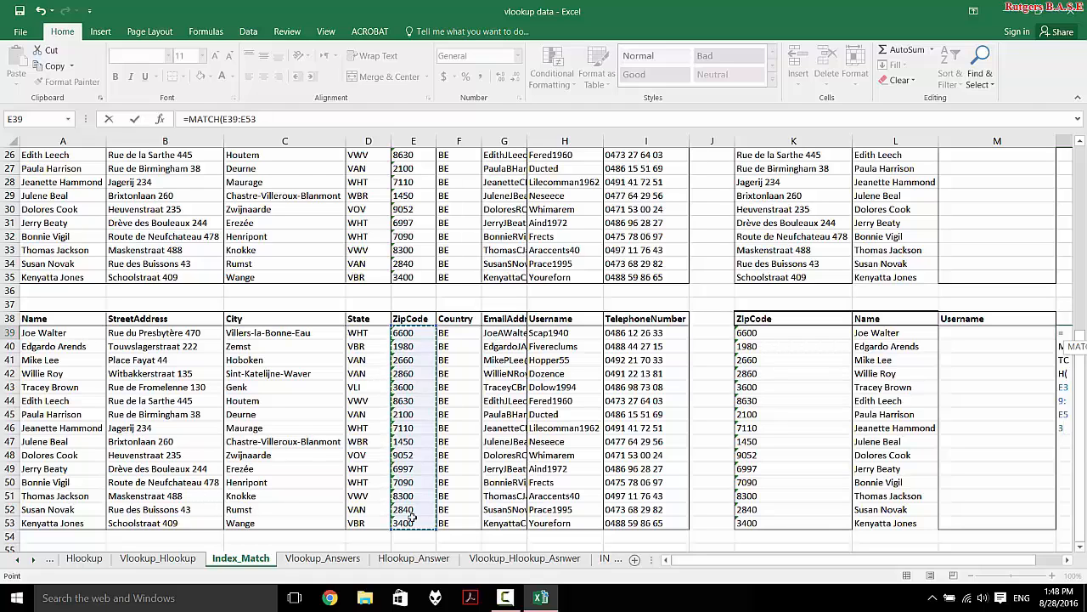
{"action": "type", "text": ","}
{"action": "scroll", "coordinate": [412, 518], "scroll_direction": "right", "scroll_amount": 2}
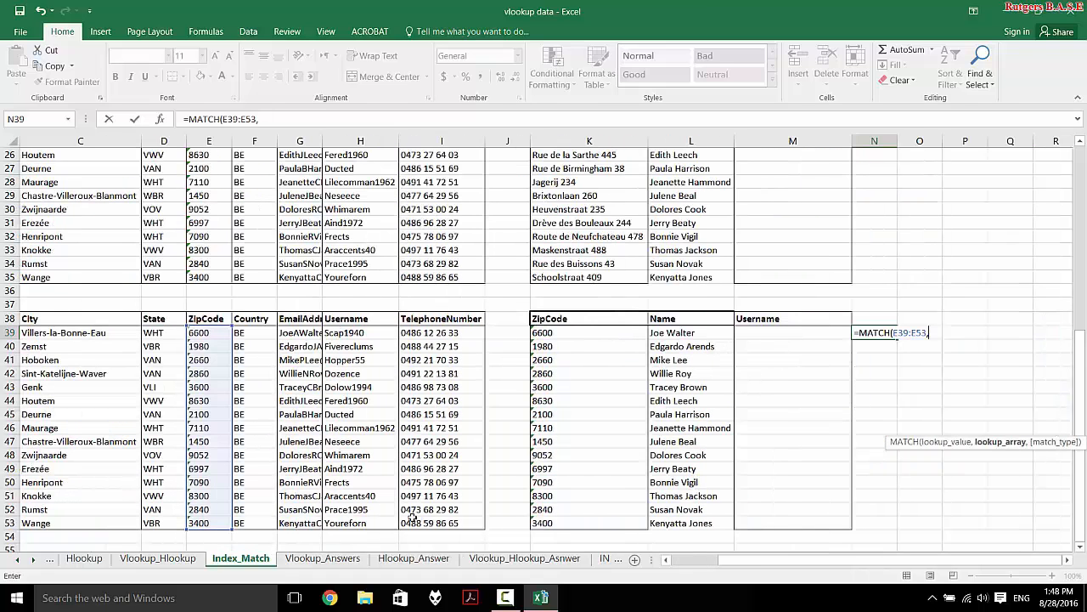
{"action": "type", "text": "0"}
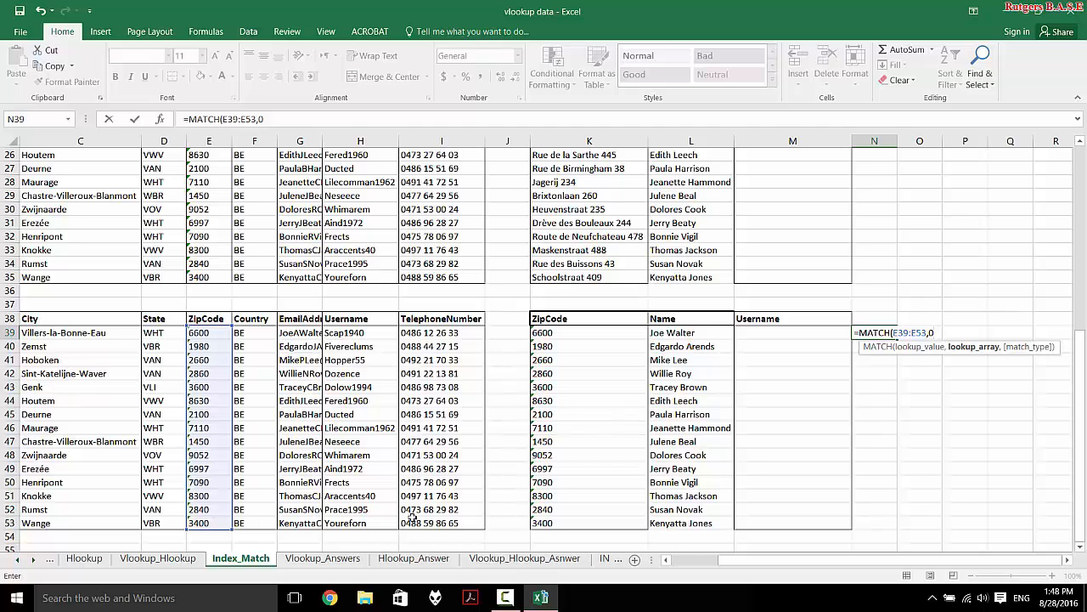
{"action": "type", "text": ")"}
{"action": "key", "text": "Return"}
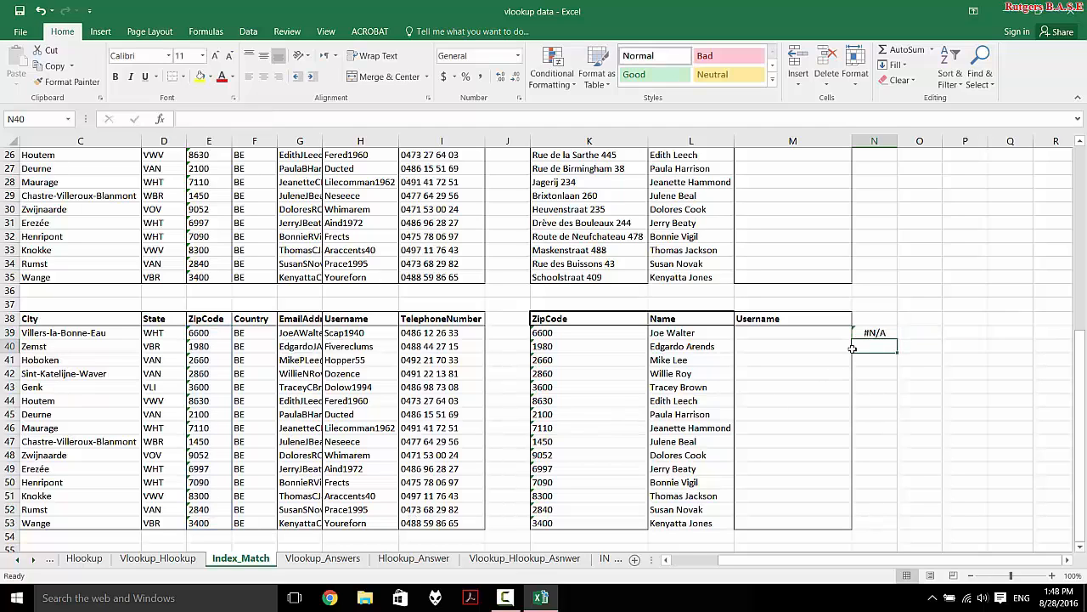
- Correct N39 to =MATCH(K39,$E$39:$E$53,0) with an absolute search range
{"action": "double_click", "coordinate": [875, 333]}
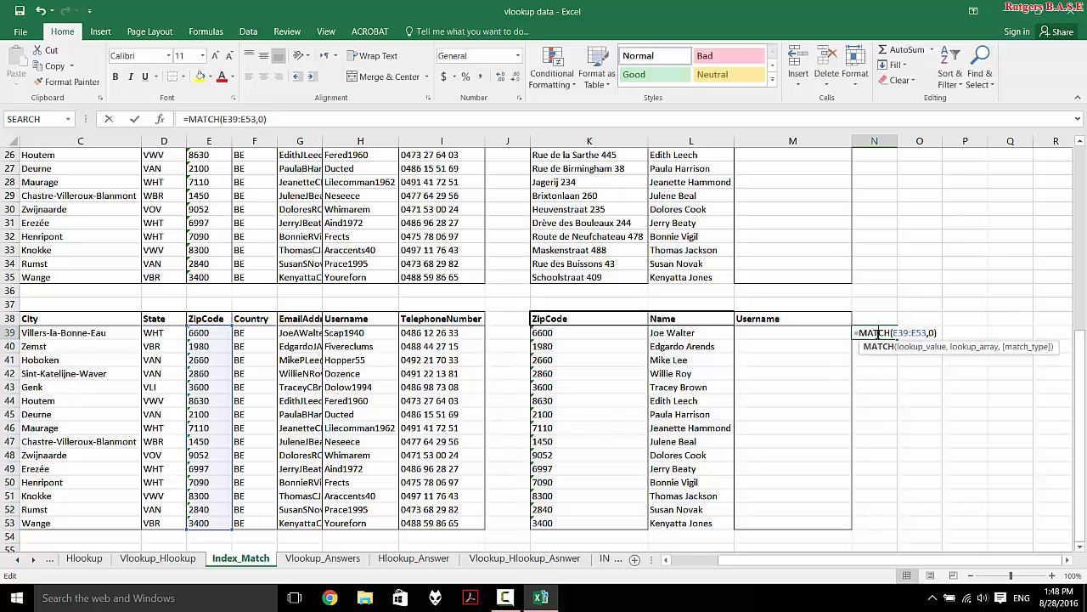
{"action": "left_click", "coordinate": [928, 333]}
{"action": "key", "text": "BackSpace"}
{"action": "key", "text": "BackSpace"}
{"action": "key", "text": "BackSpace"}
{"action": "key", "text": "BackSpace"}
{"action": "key", "text": "BackSpace"}
{"action": "key", "text": "BackSpace"}
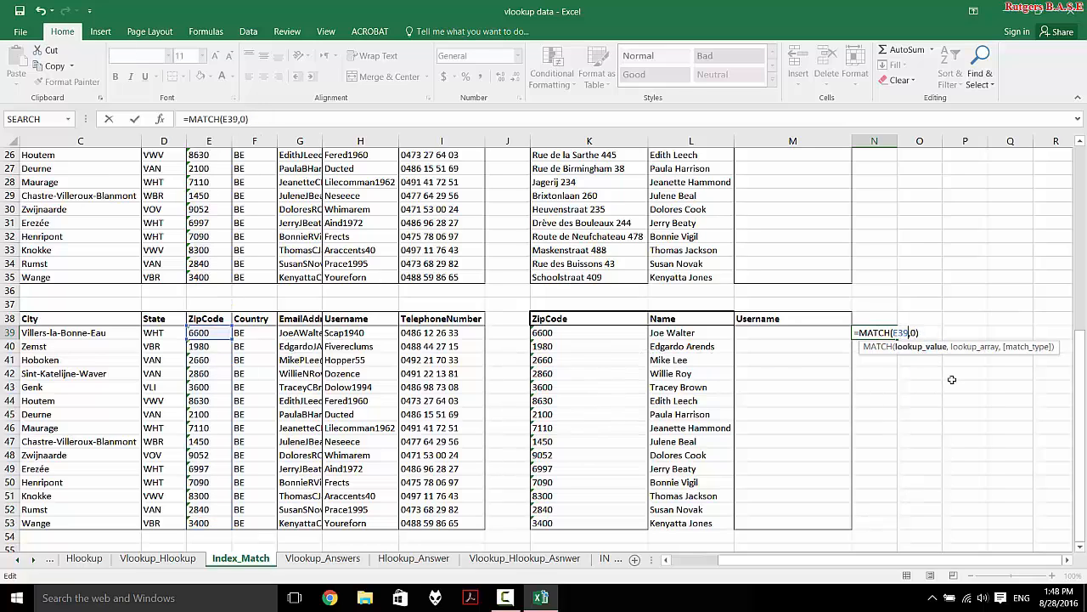
{"action": "key", "text": "BackSpace"}
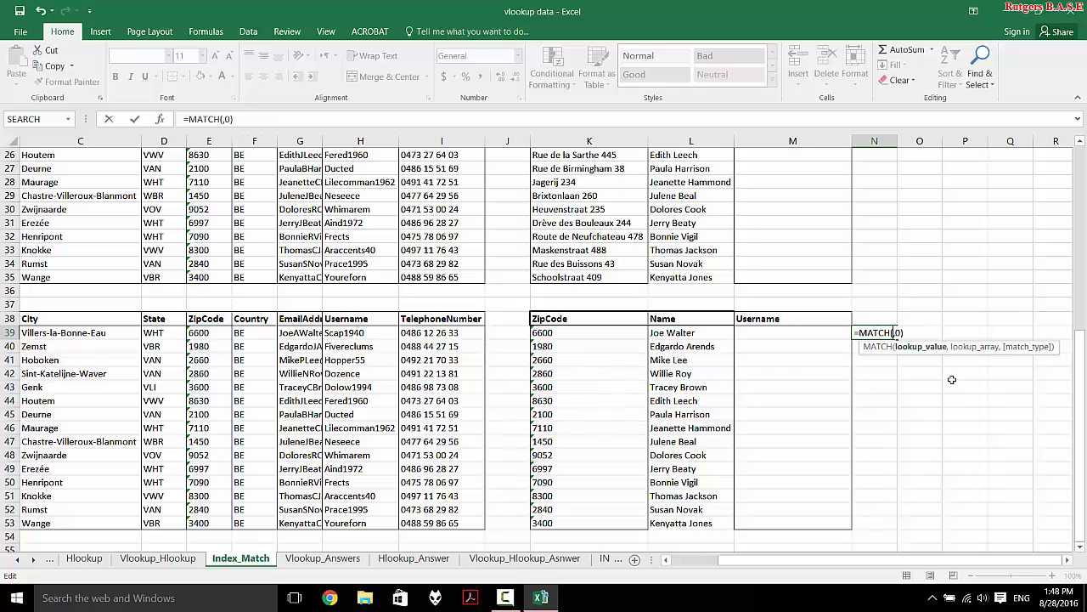
{"action": "left_click", "coordinate": [561, 334]}
{"action": "type", "text": ","}
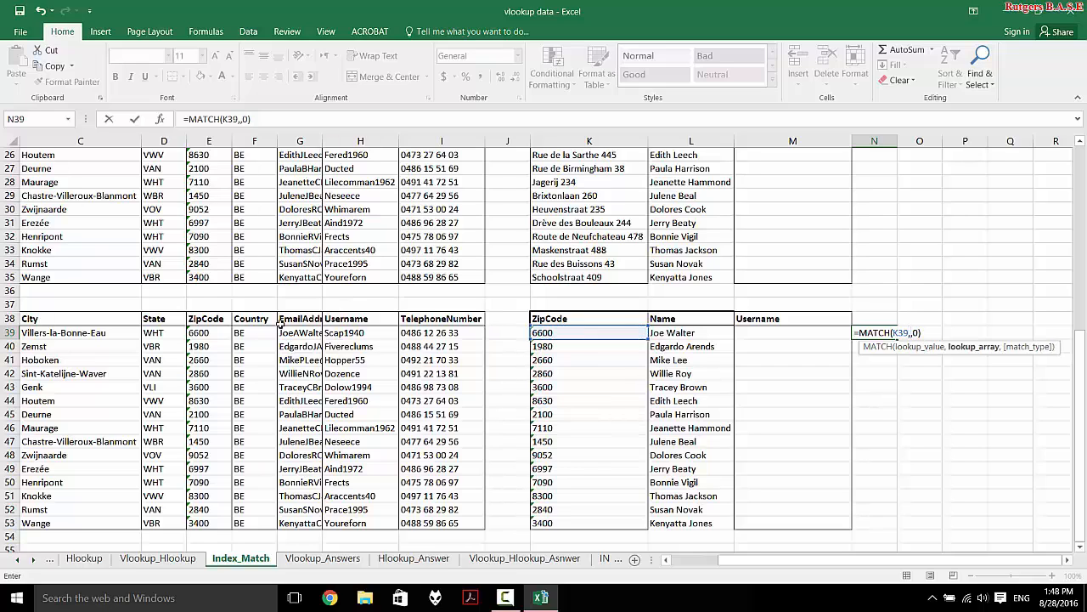
{"action": "left_click_drag", "start_coordinate": [204, 332], "coordinate": [198, 520]}
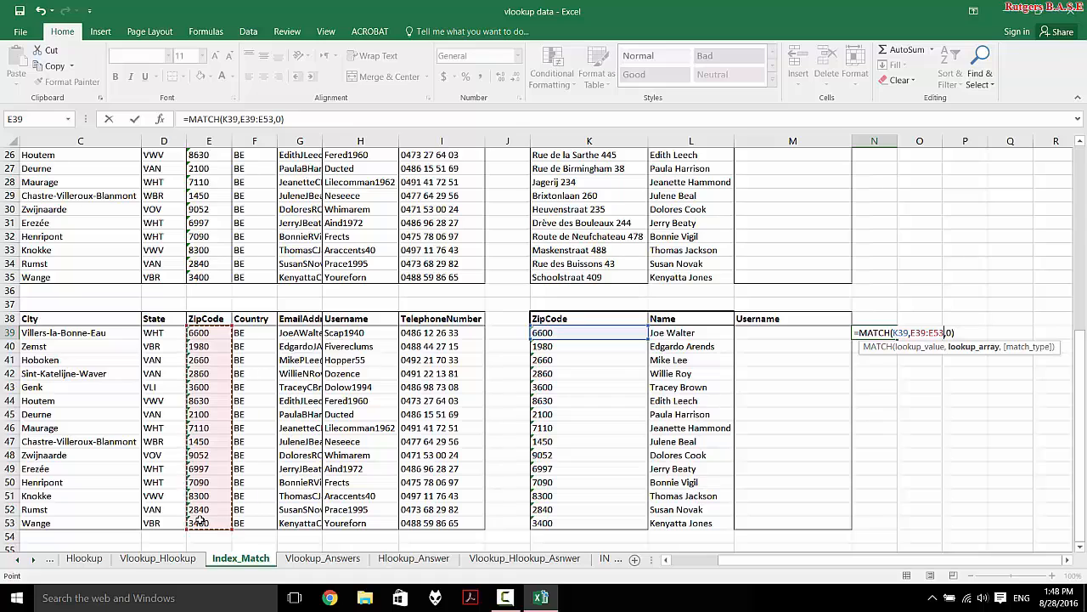
{"action": "key", "text": "F4"}
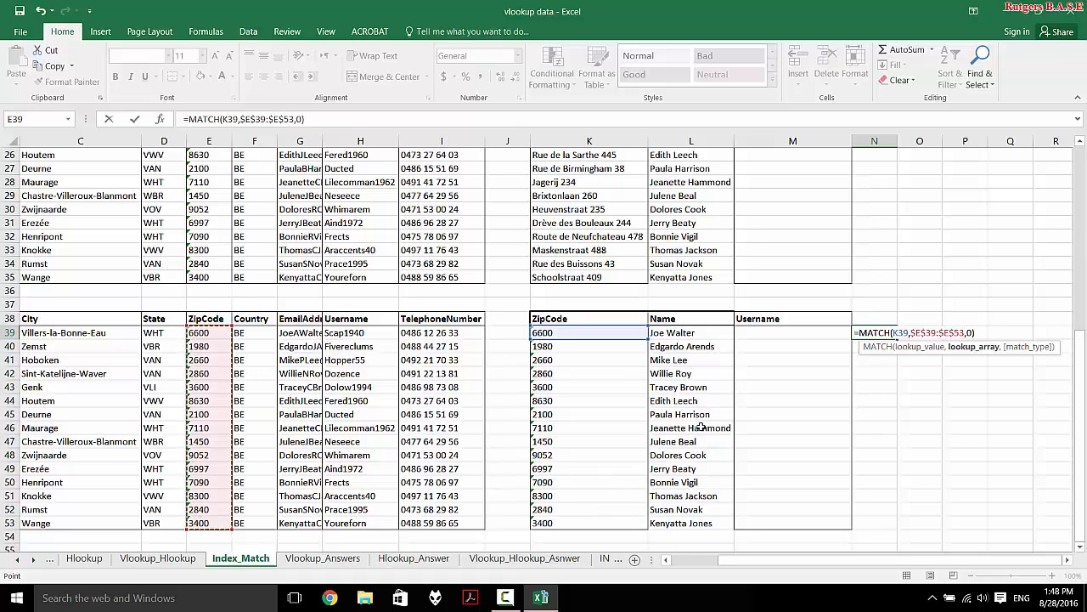
{"action": "key", "text": "Return"}
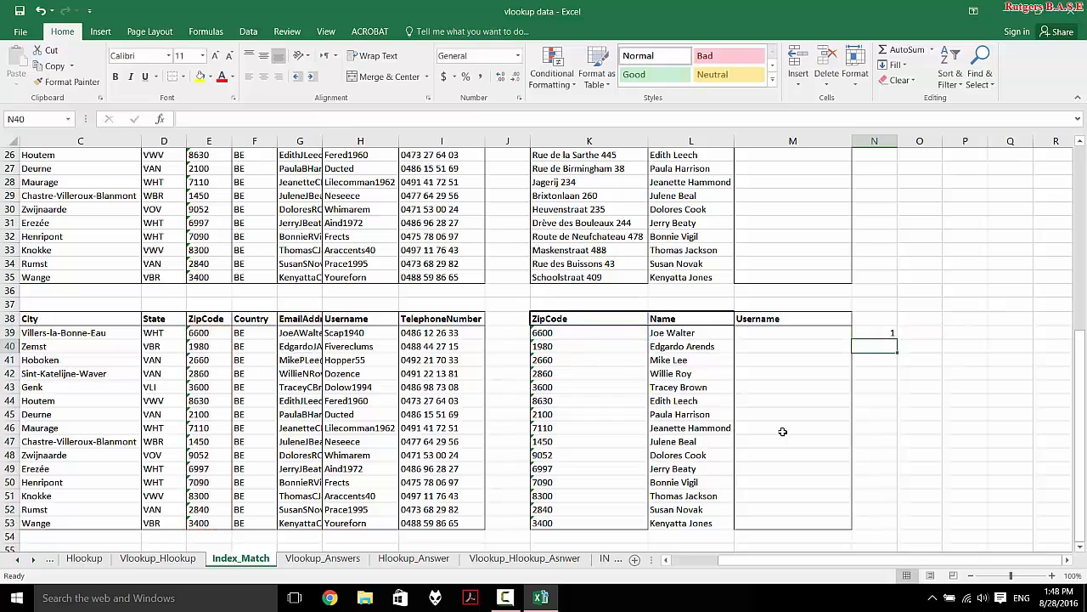
- Fill the MATCH formula down from N39 to N53, giving positions 1 through 15
{"action": "left_click", "coordinate": [892, 334]}
{"action": "left_click_drag", "start_coordinate": [893, 334], "coordinate": [892, 522]}
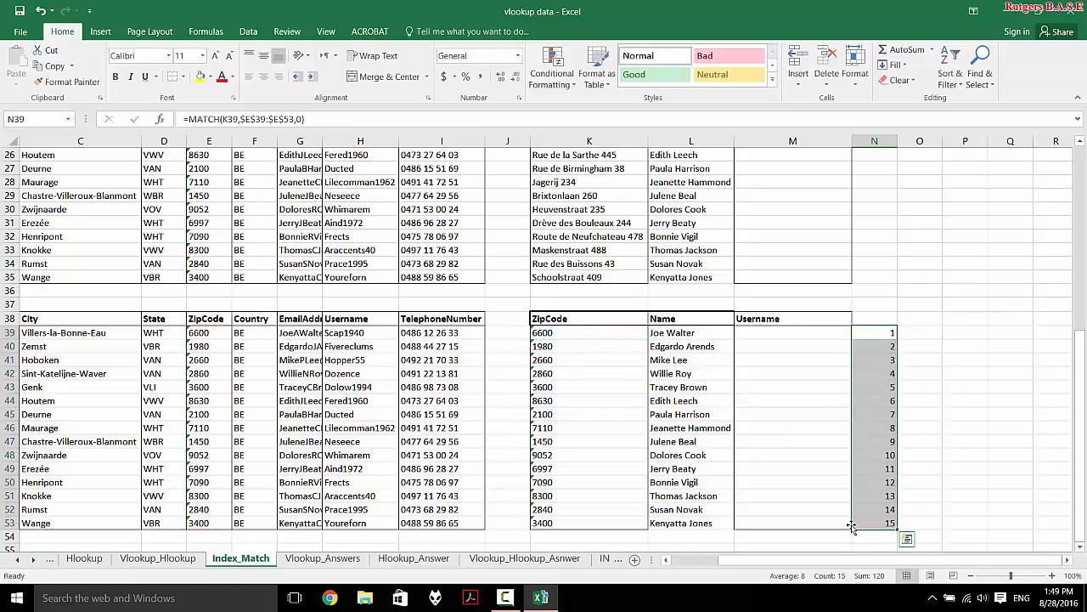
{"action": "scroll", "coordinate": [891, 508], "scroll_direction": "down", "scroll_amount": 2}
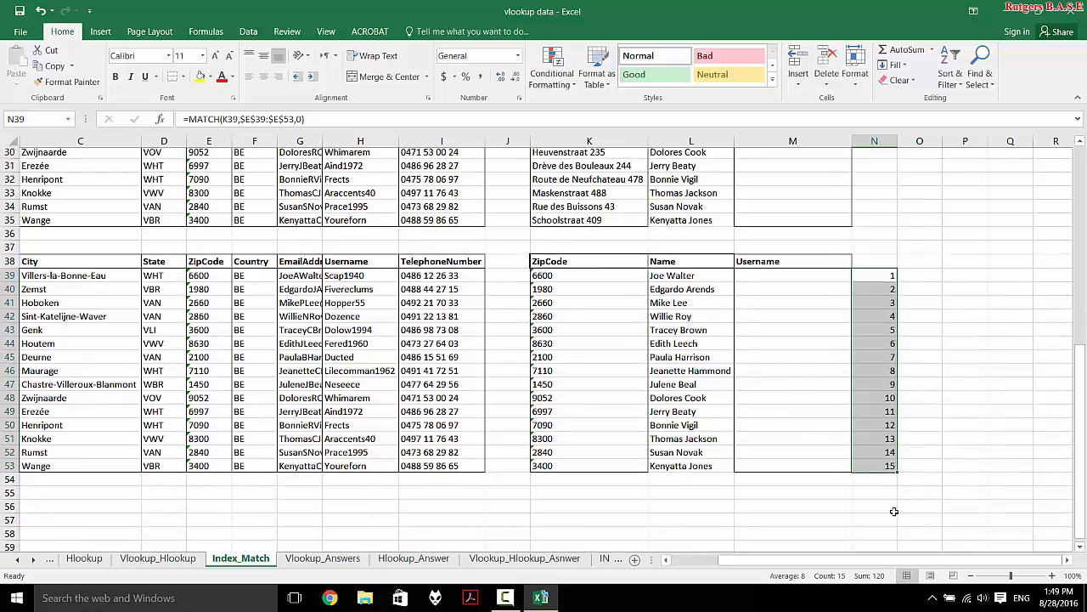
{"action": "scroll", "coordinate": [893, 510], "scroll_direction": "left", "scroll_amount": 1}
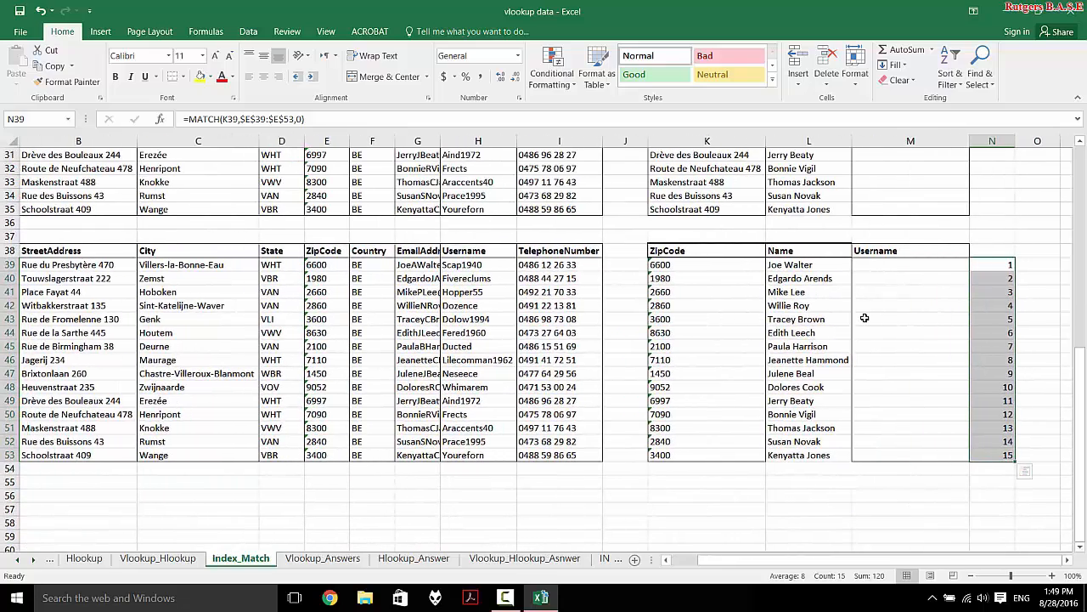
- Copy lookup ZipCode 6600 from K39 over E45's 2100, so row 45 shows #N/A
{"action": "left_click", "coordinate": [336, 269]}
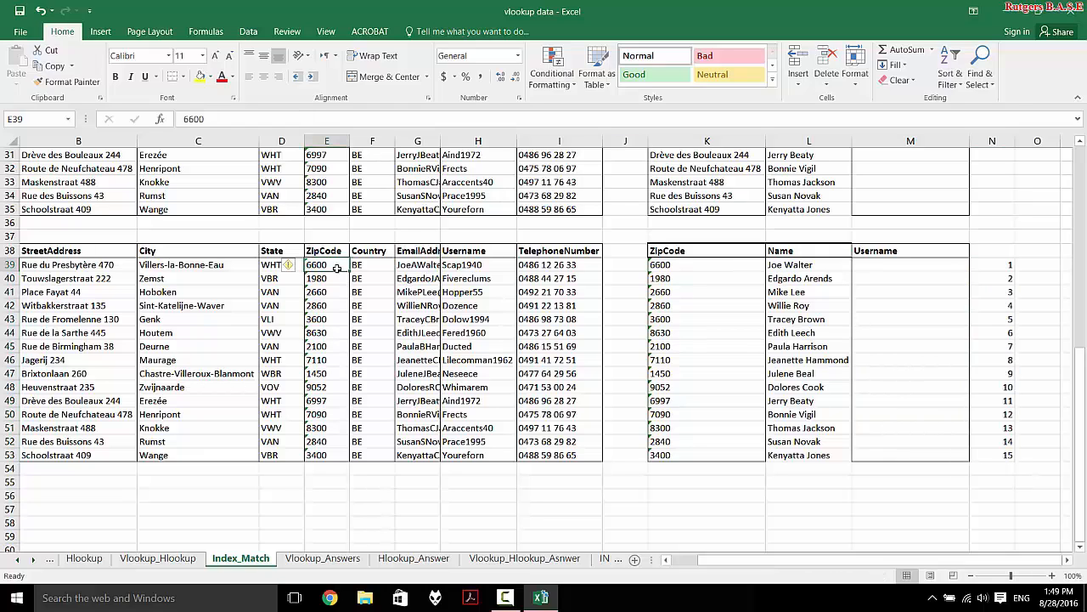
{"action": "left_click", "coordinate": [336, 348]}
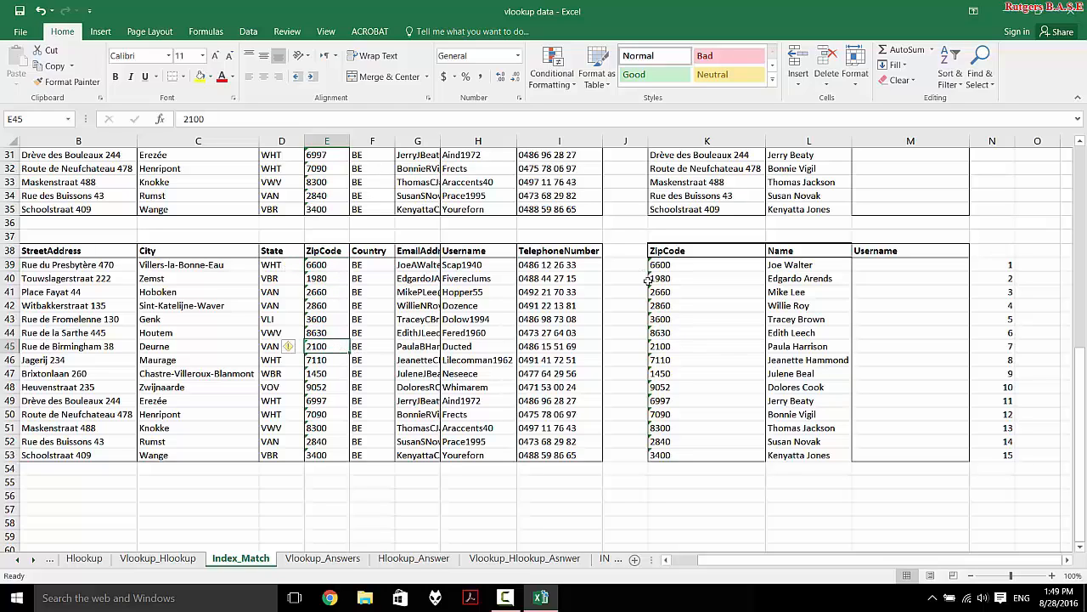
{"action": "left_click", "coordinate": [679, 270]}
{"action": "key", "text": "ctrl+c"}
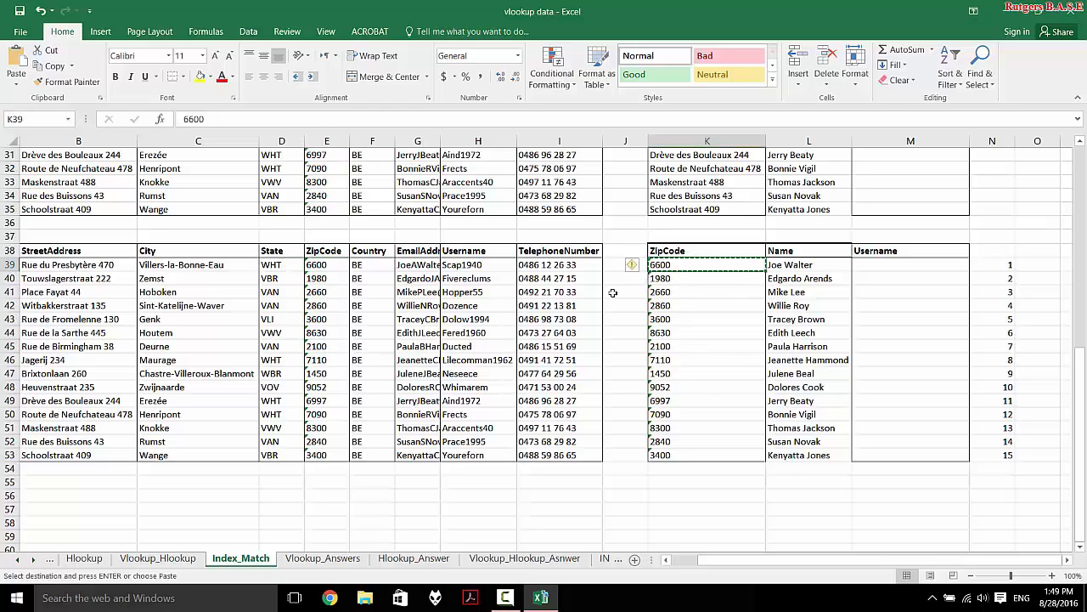
{"action": "left_click", "coordinate": [338, 347]}
{"action": "key", "text": "ctrl+v"}
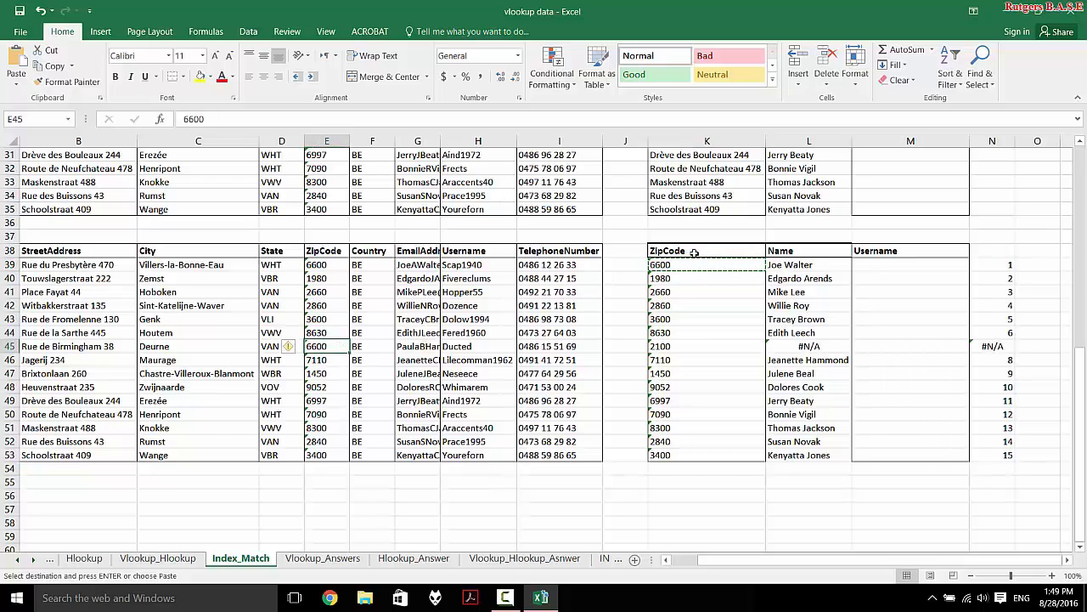
{"action": "key", "text": "ctrl+z"}
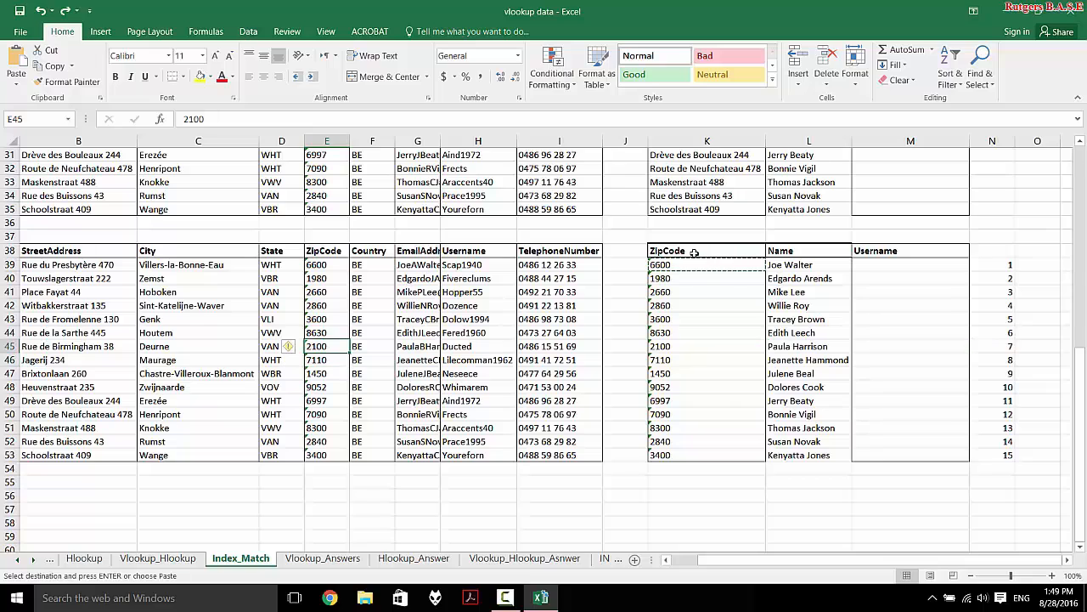
{"action": "left_click", "coordinate": [716, 266]}
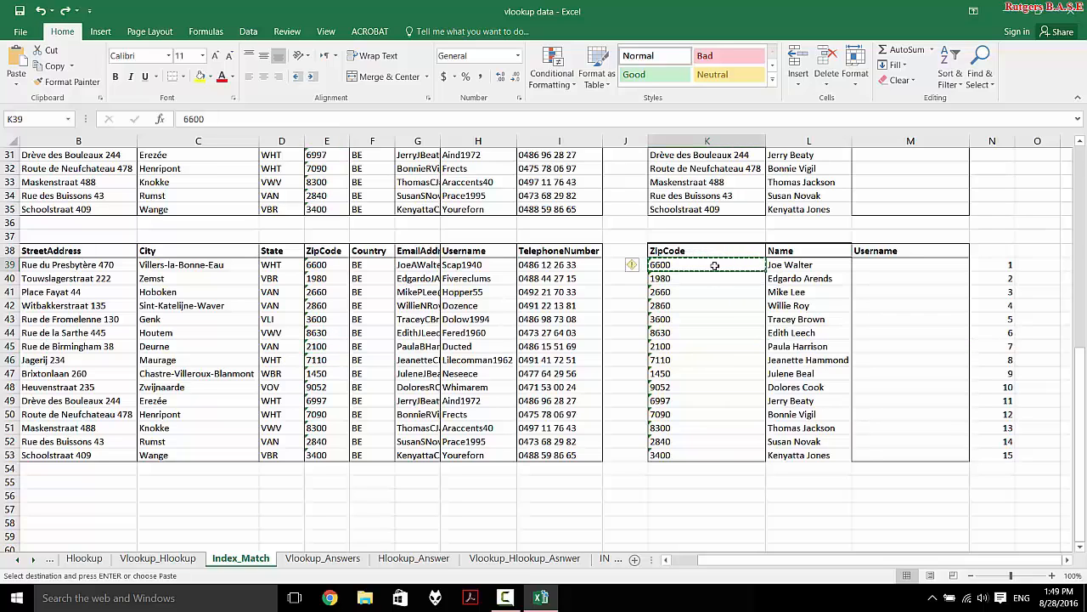
{"action": "left_click", "coordinate": [328, 346]}
{"action": "key", "text": "ctrl+v"}
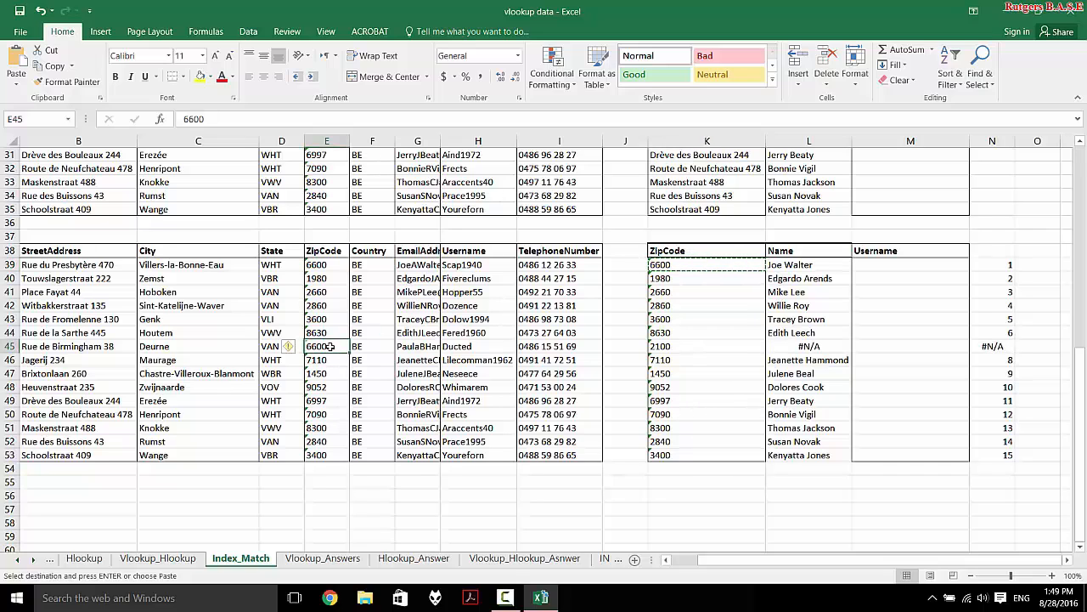
- Cancel the pending copy and start typing 2100 into K39
{"action": "left_click", "coordinate": [712, 279]}
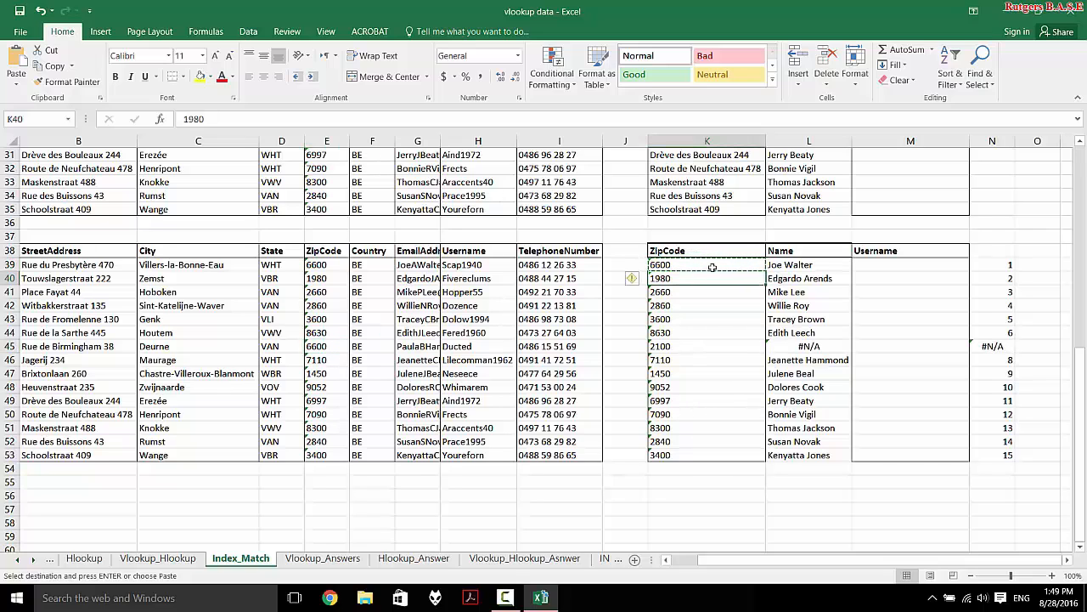
{"action": "key", "text": "Escape"}
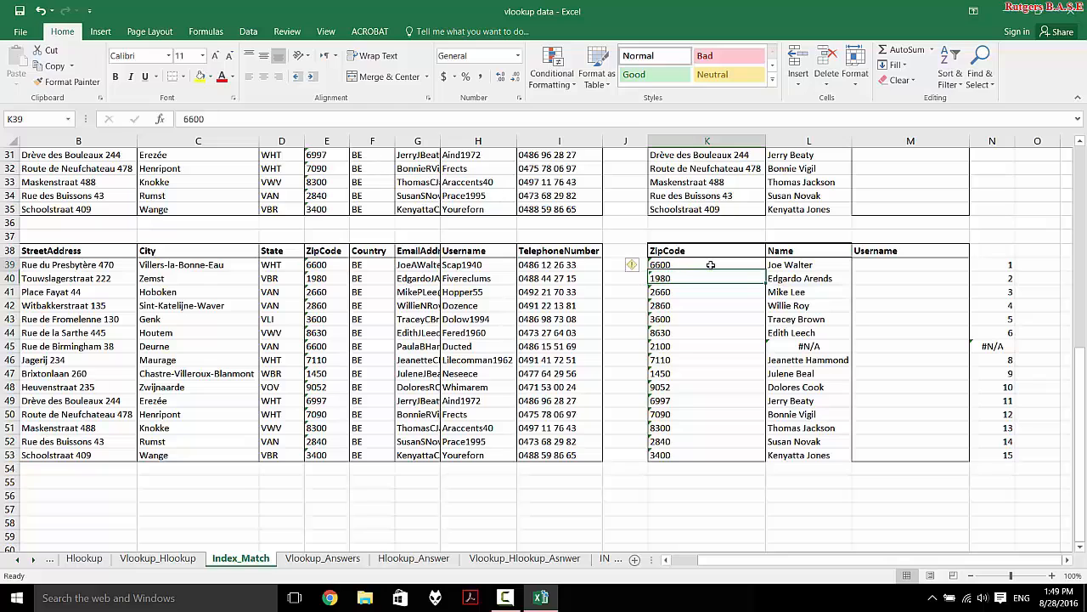
{"action": "key", "text": "End"}
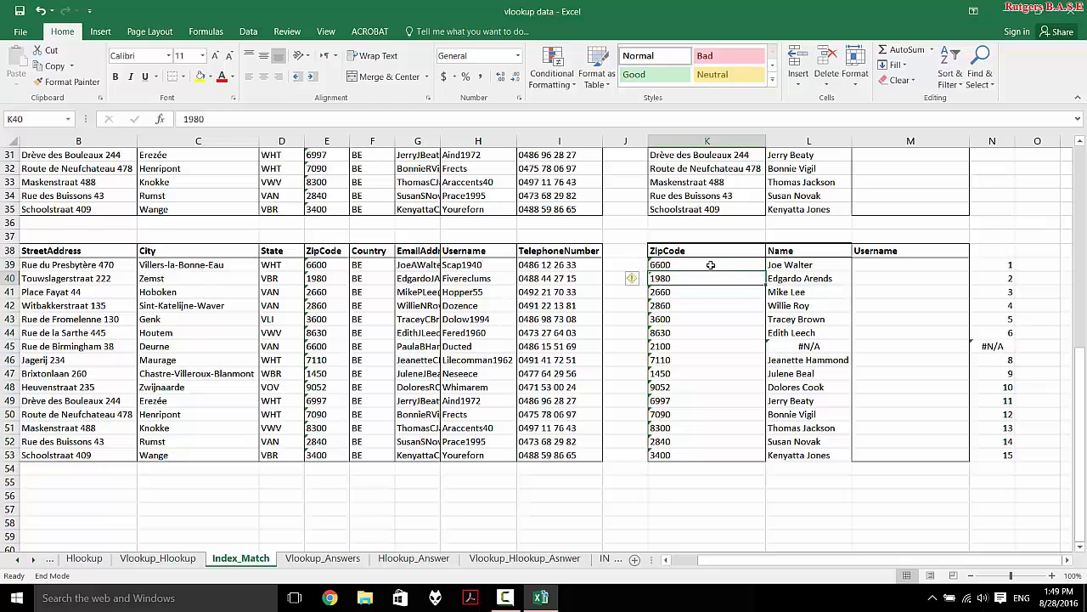
{"action": "left_click", "coordinate": [710, 265]}
{"action": "type", "text": "2100"}
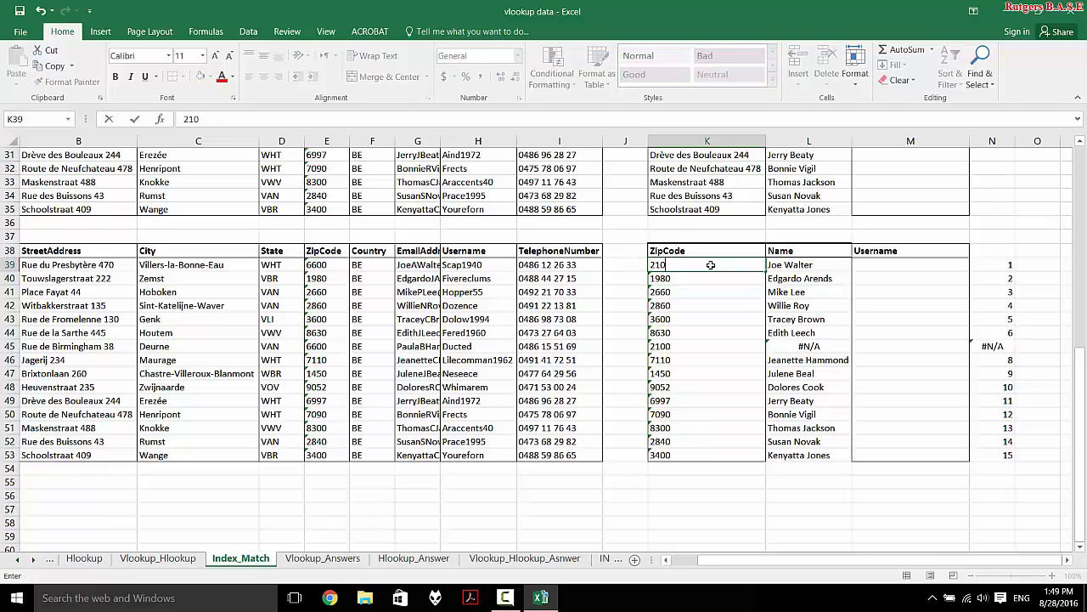
- Enter 2100 in K39 and E39, and check the #N/A lookup in L45
{"action": "left_click", "coordinate": [315, 265]}
{"action": "type", "text": "2100"}
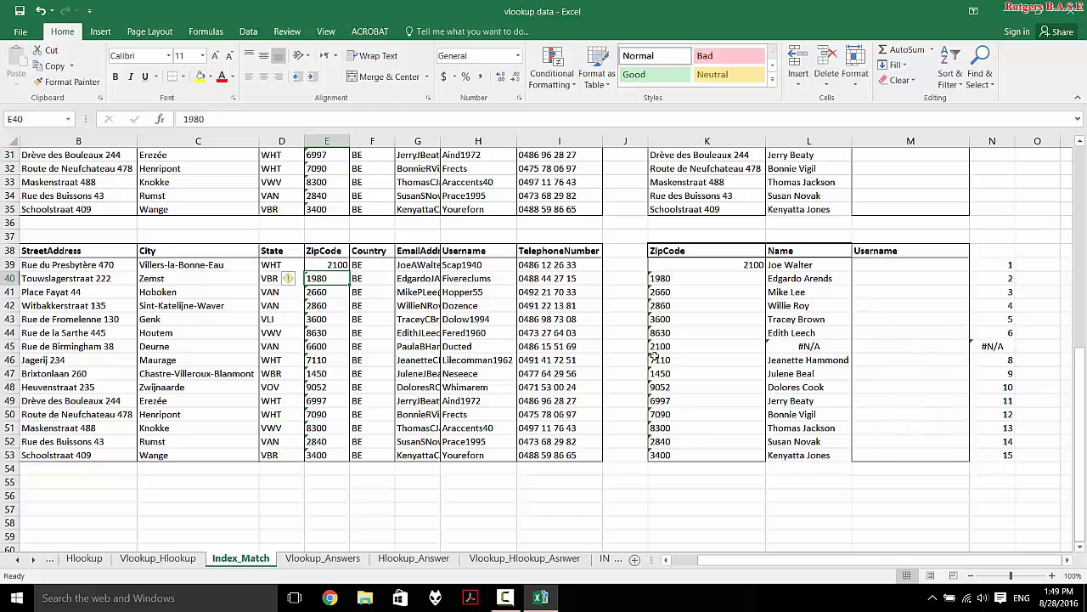
{"action": "left_click", "coordinate": [820, 346]}
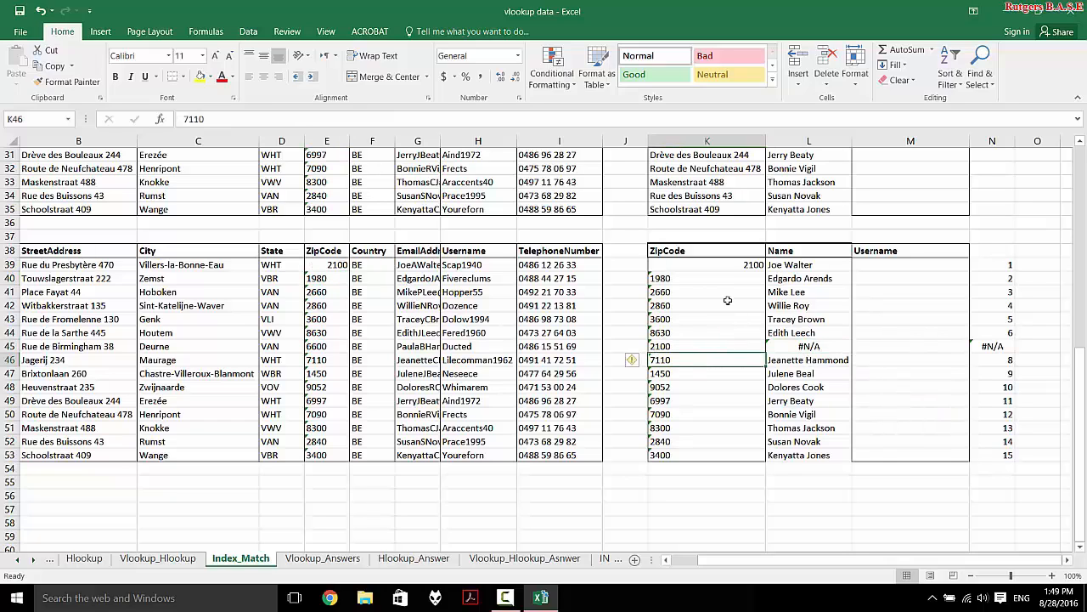
{"action": "double_click", "coordinate": [747, 264]}
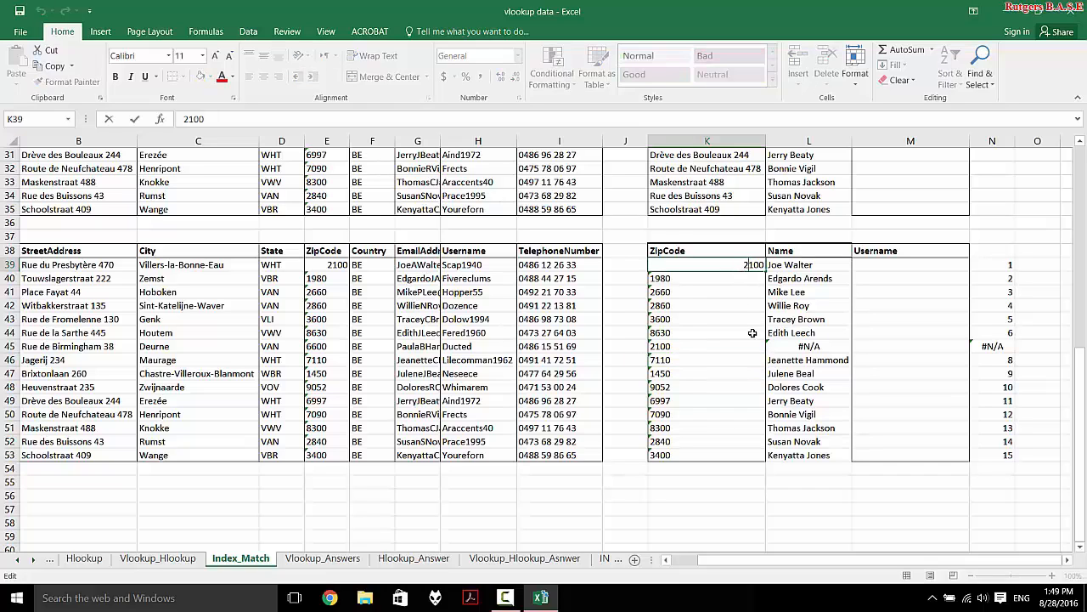
{"action": "left_click", "coordinate": [704, 293]}
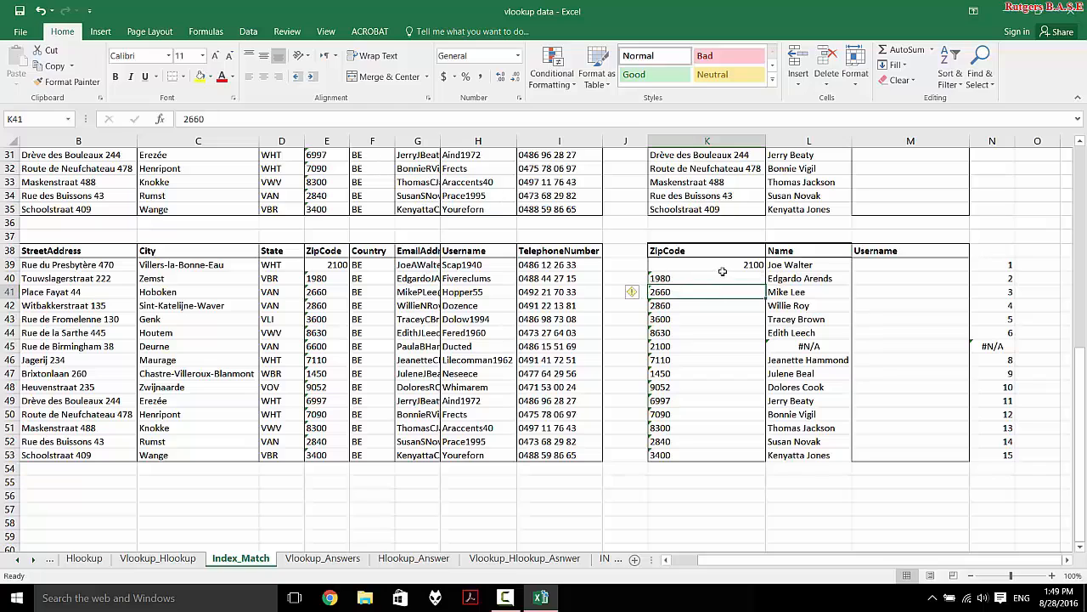
{"action": "left_click", "coordinate": [722, 270]}
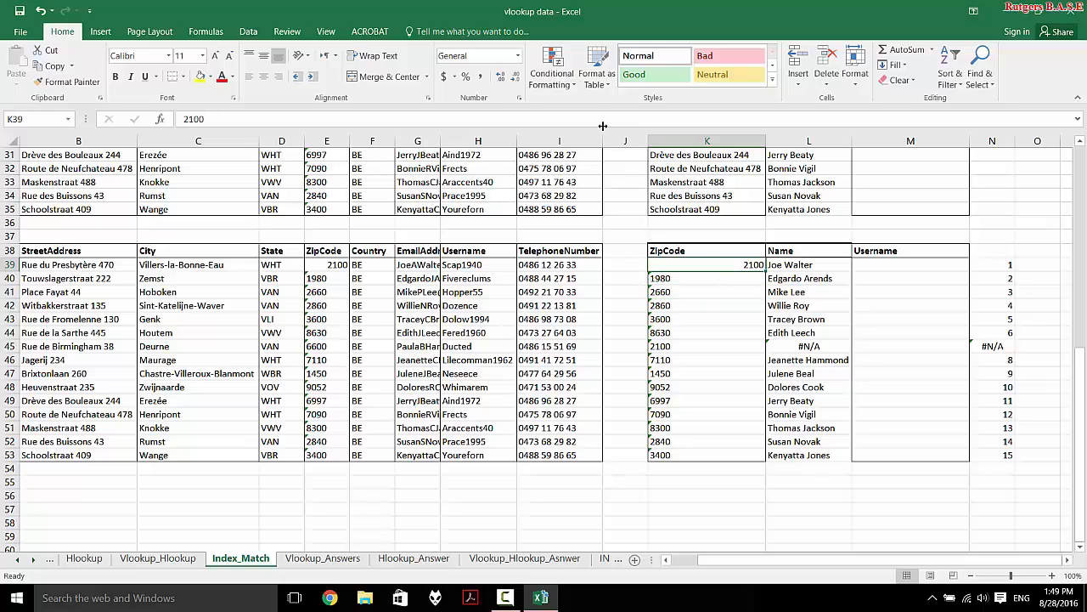
- Clear K39's formatting and apply K40's format to it with Format Painter
{"action": "left_click", "coordinate": [888, 80]}
{"action": "left_click", "coordinate": [891, 114]}
{"action": "left_click", "coordinate": [700, 281]}
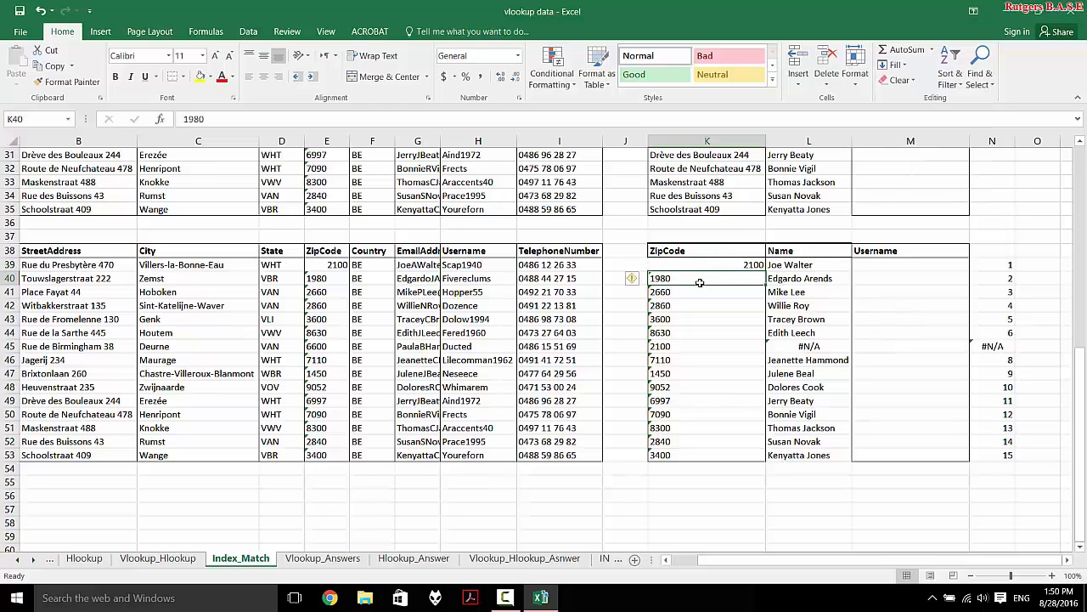
{"action": "left_click", "coordinate": [83, 82]}
{"action": "left_click", "coordinate": [680, 265]}
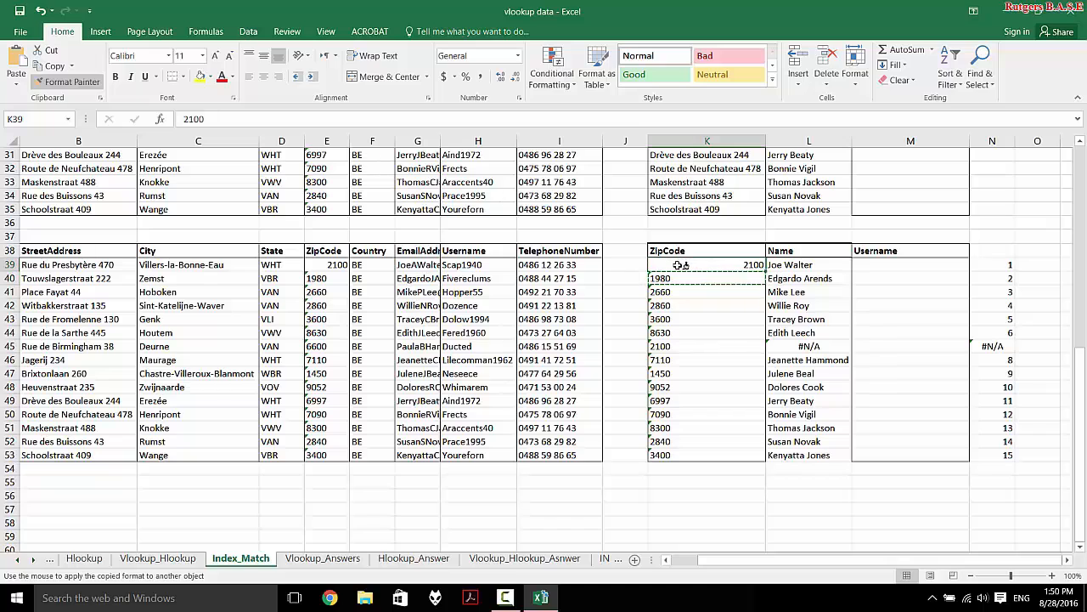
- Re-enter 2100 in K45 as a number and review N45's MATCH formula
{"action": "left_click", "coordinate": [741, 353]}
{"action": "double_click", "coordinate": [733, 346]}
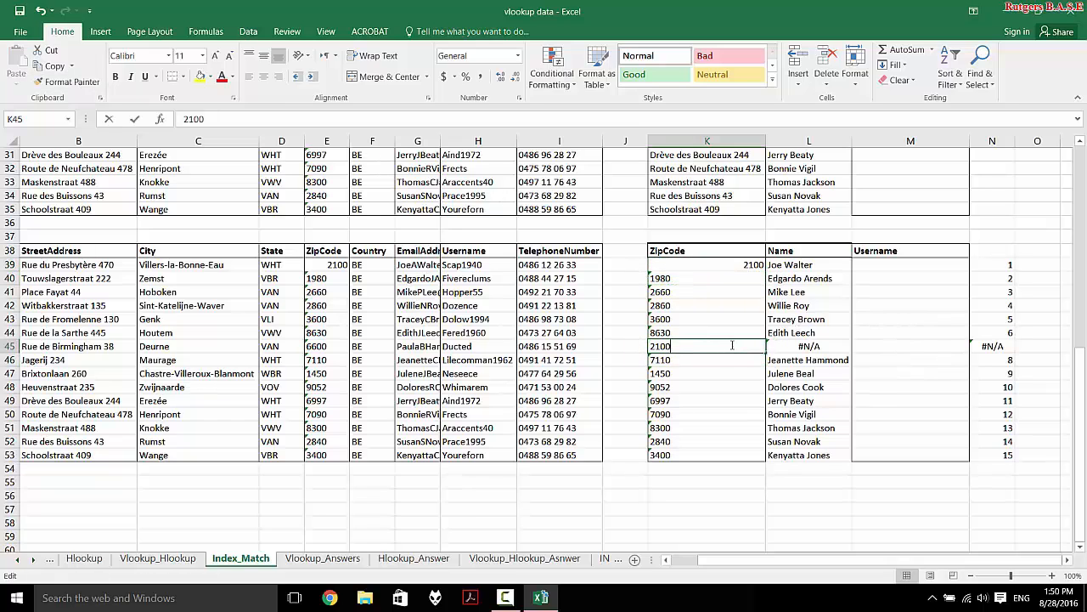
{"action": "key", "text": "Return"}
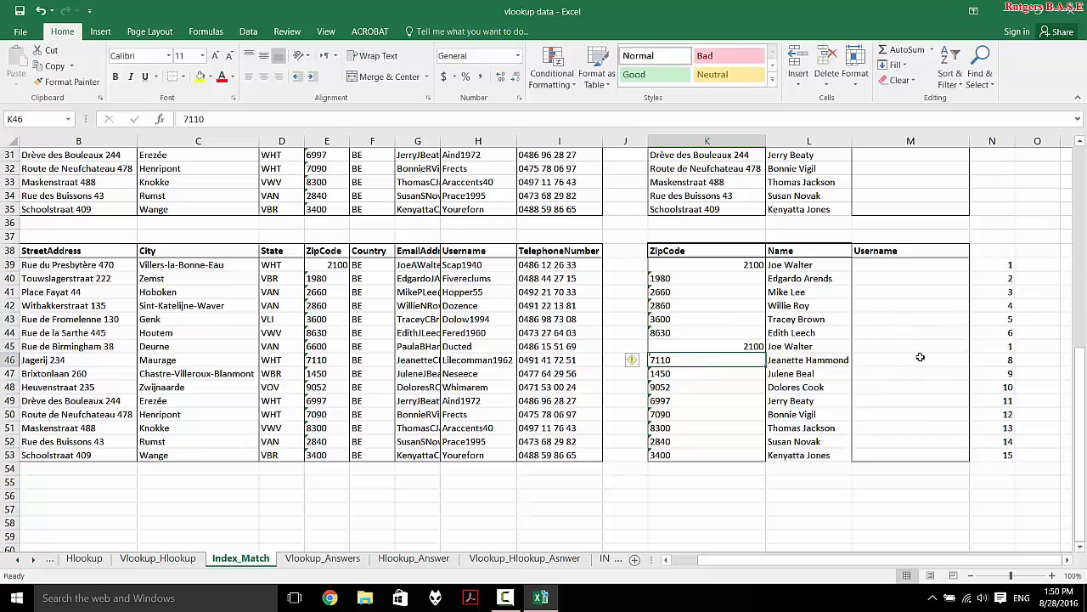
{"action": "double_click", "coordinate": [990, 345]}
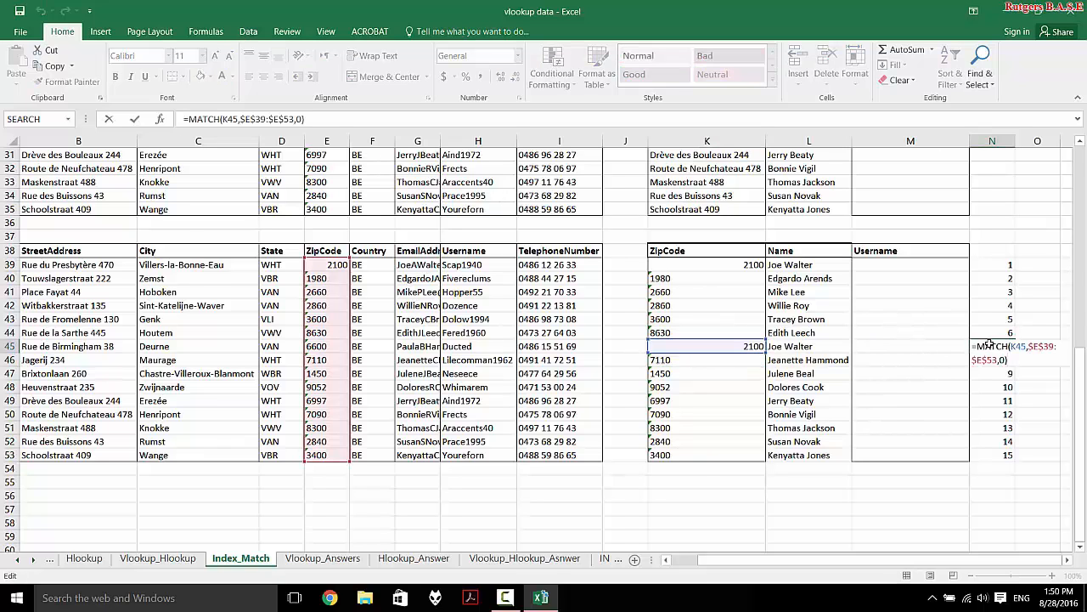
{"action": "key", "text": "F2"}
{"action": "left_click", "coordinate": [762, 389]}
- Undo the zip code edits back to 2100 in E45 and paste K39's content into K47
{"action": "key", "text": "ctrl+z"}
{"action": "key", "text": "ctrl+z"}
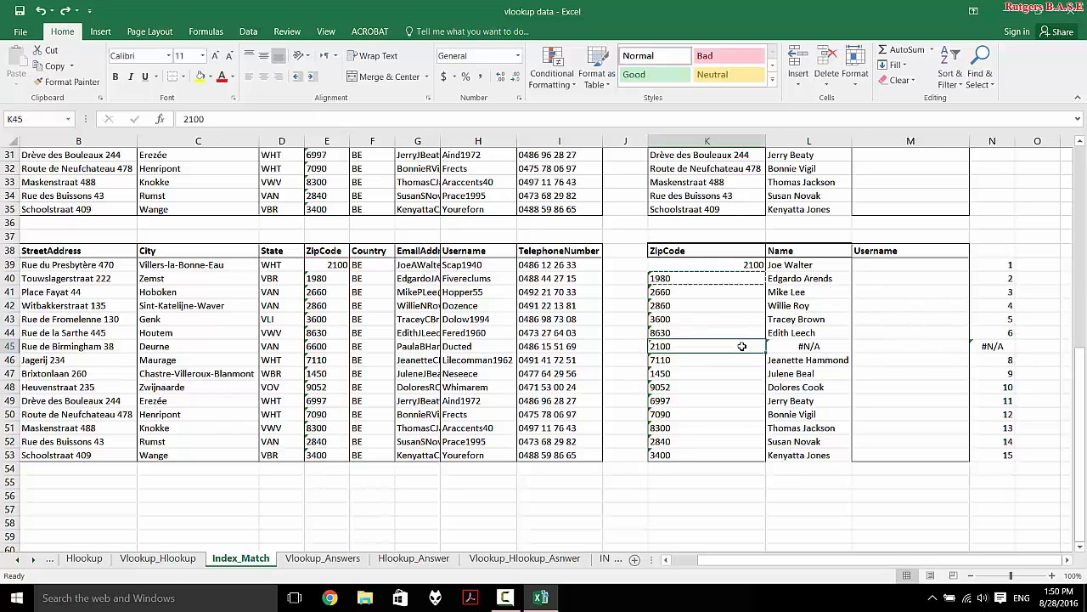
{"action": "key", "text": "ctrl+z"}
{"action": "key", "text": "ctrl+z"}
{"action": "key", "text": "ctrl+z"}
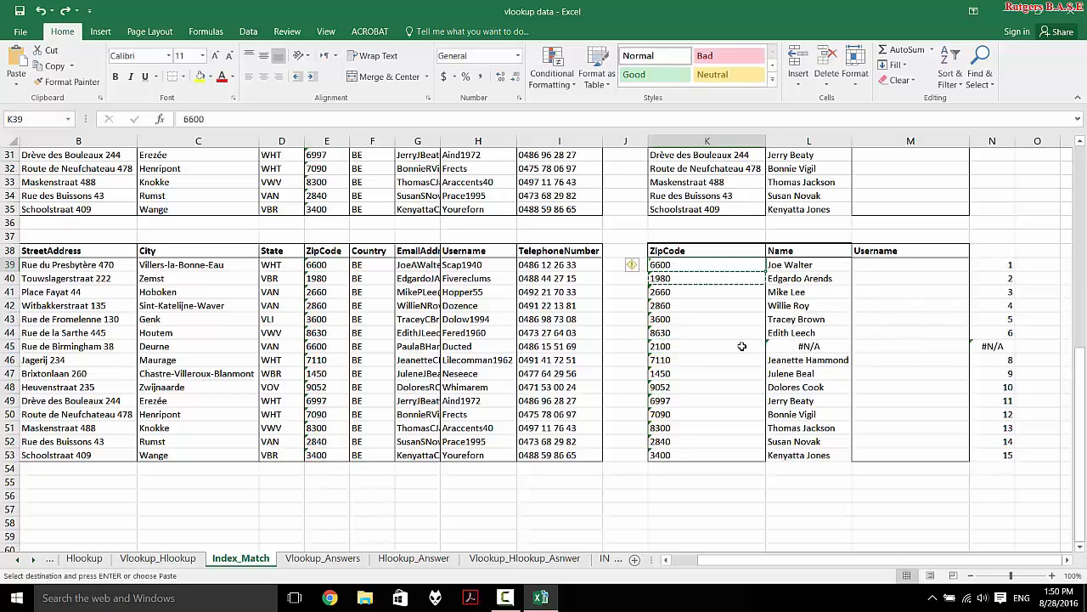
{"action": "key", "text": "ctrl+z"}
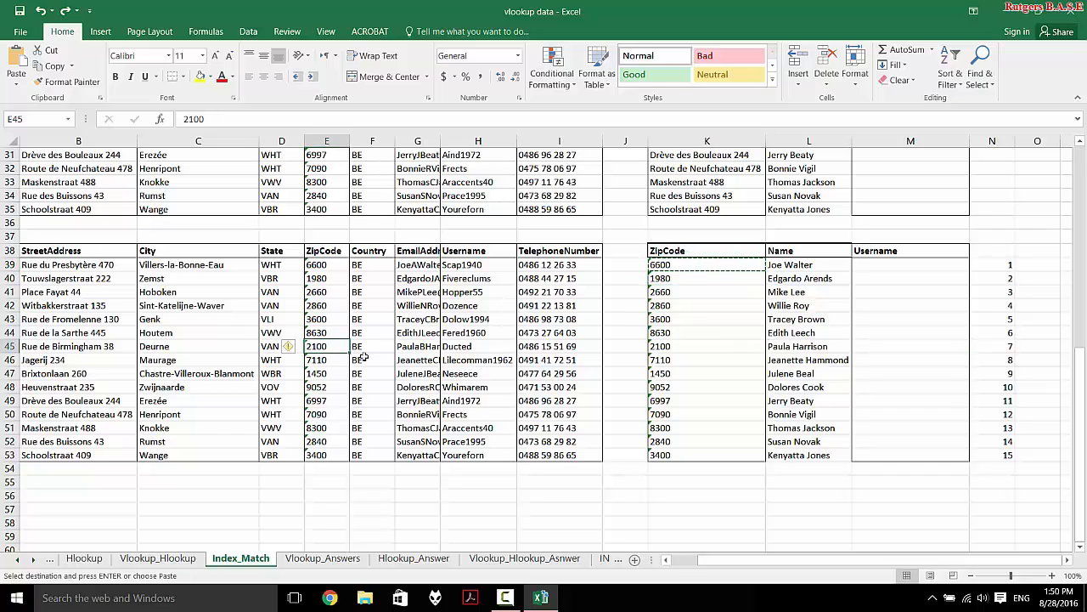
{"action": "left_click", "coordinate": [322, 275]}
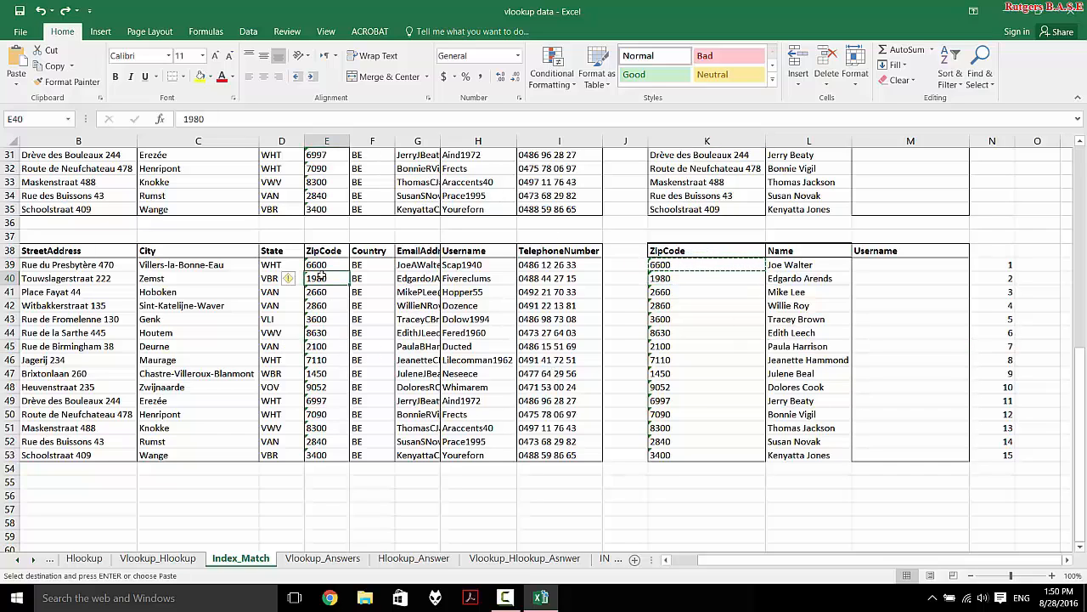
{"action": "left_click", "coordinate": [673, 375]}
{"action": "key", "text": "Return"}
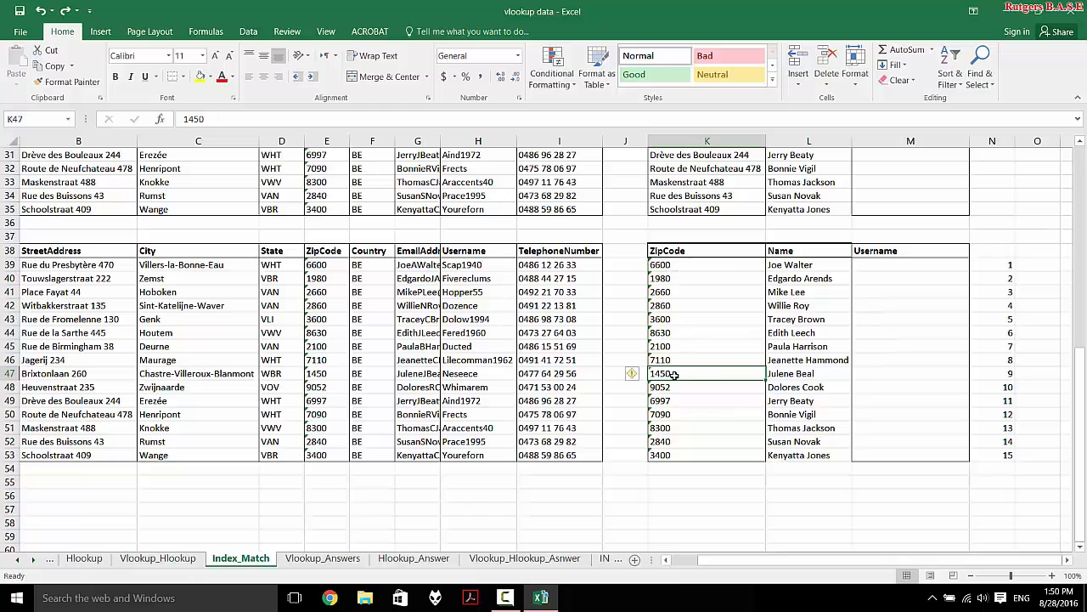
- Park a copy of E39's 6600 in spare cell E55 and copy E45's 2100
{"action": "left_click", "coordinate": [320, 266]}
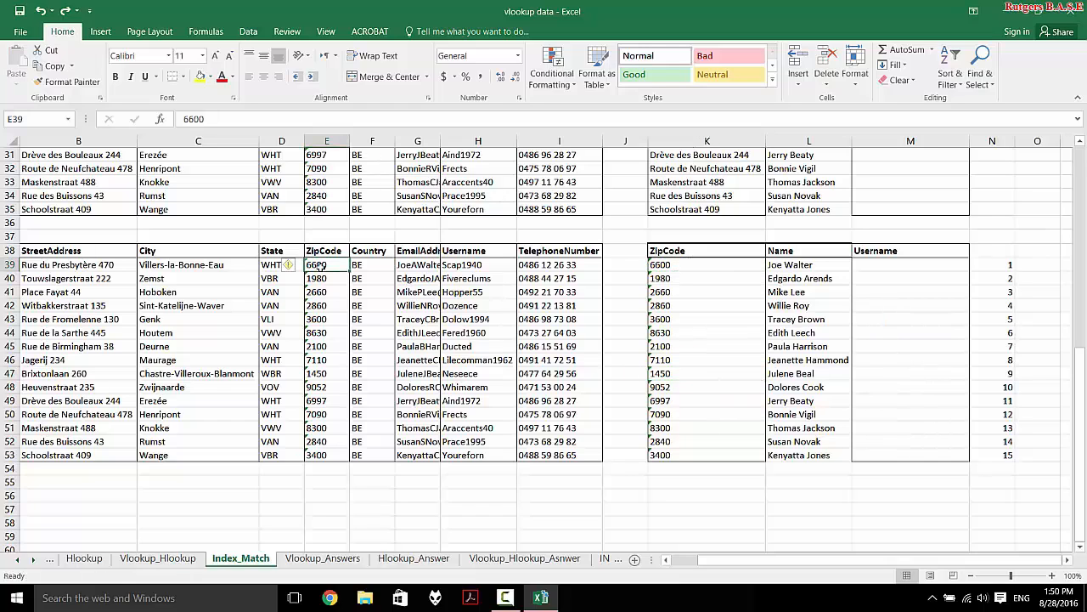
{"action": "key", "text": "ctrl+c"}
{"action": "left_click", "coordinate": [323, 483]}
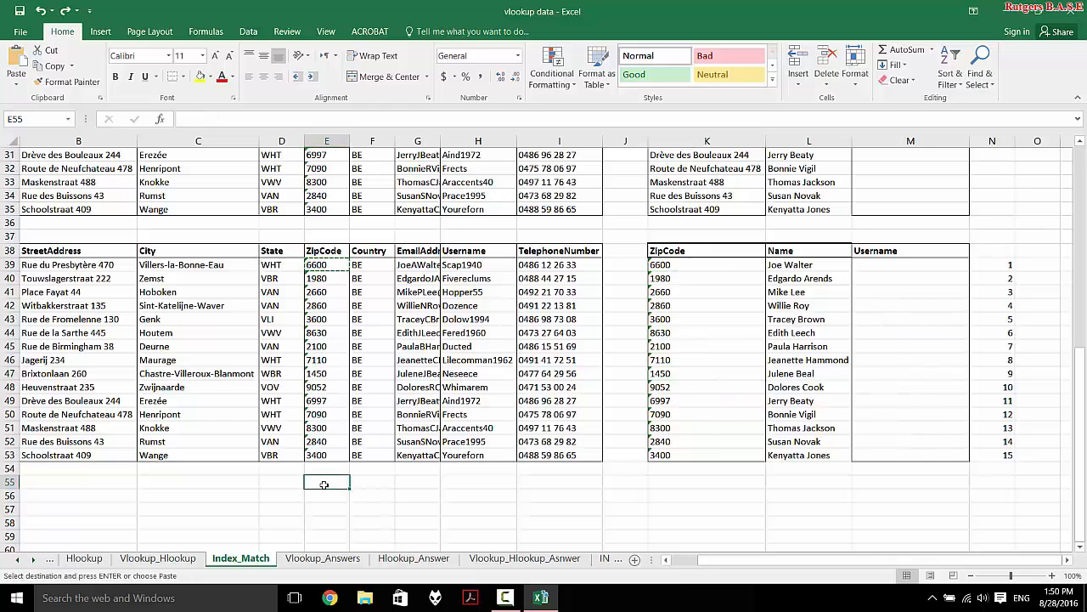
{"action": "key", "text": "ctrl+v"}
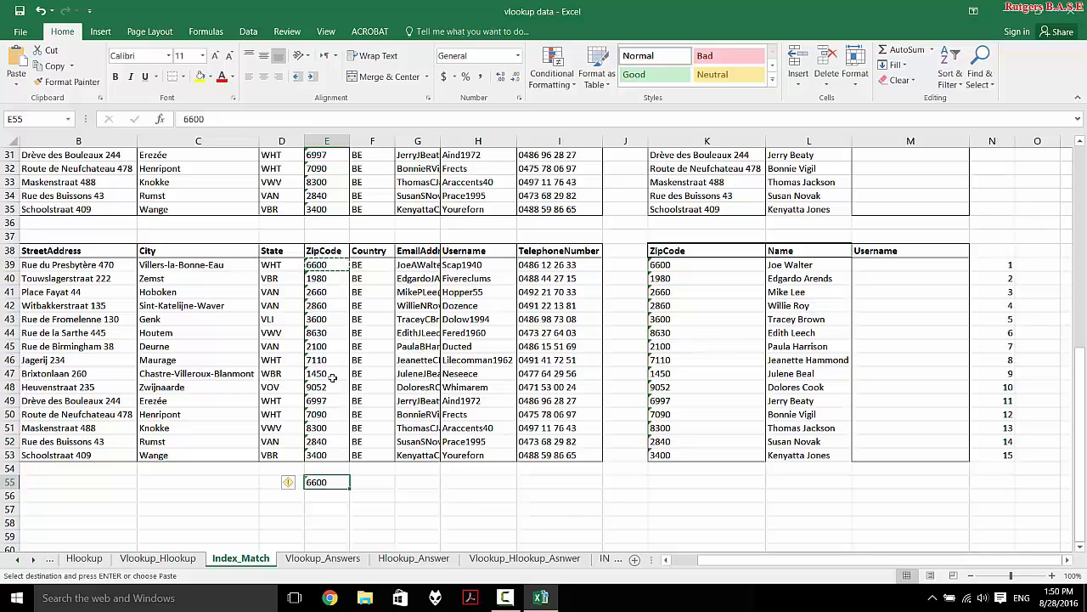
{"action": "left_click", "coordinate": [333, 347]}
{"action": "key", "text": "ctrl+v"}
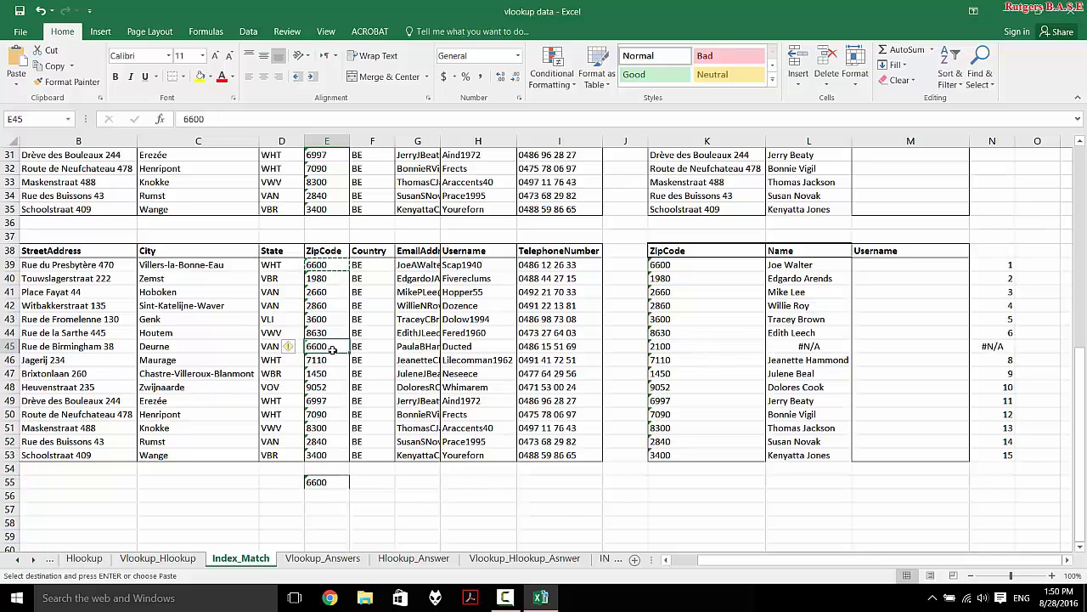
{"action": "key", "text": "ctrl+z"}
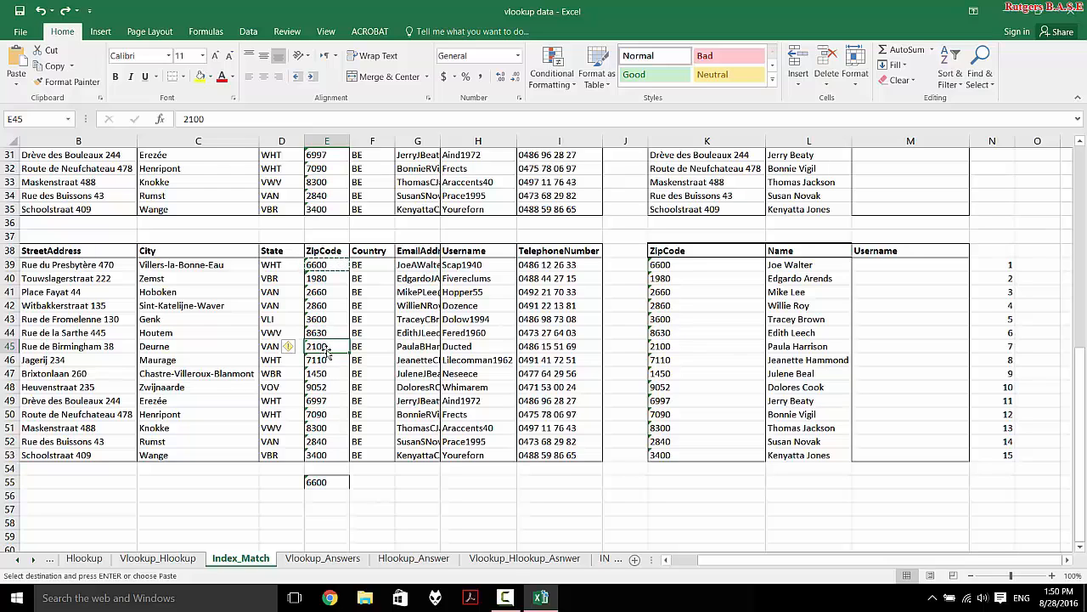
{"action": "key", "text": "ctrl+c"}
- Put 2100 into E39 and the parked 6600 into E45, then clear E55
{"action": "left_click", "coordinate": [327, 266]}
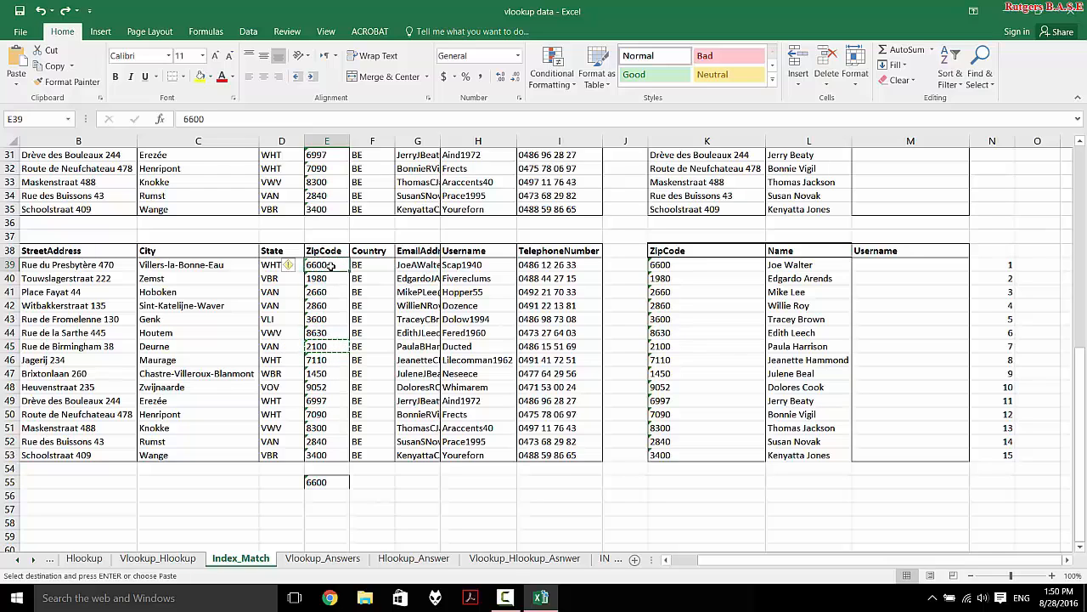
{"action": "key", "text": "ctrl+v"}
{"action": "left_click", "coordinate": [326, 482]}
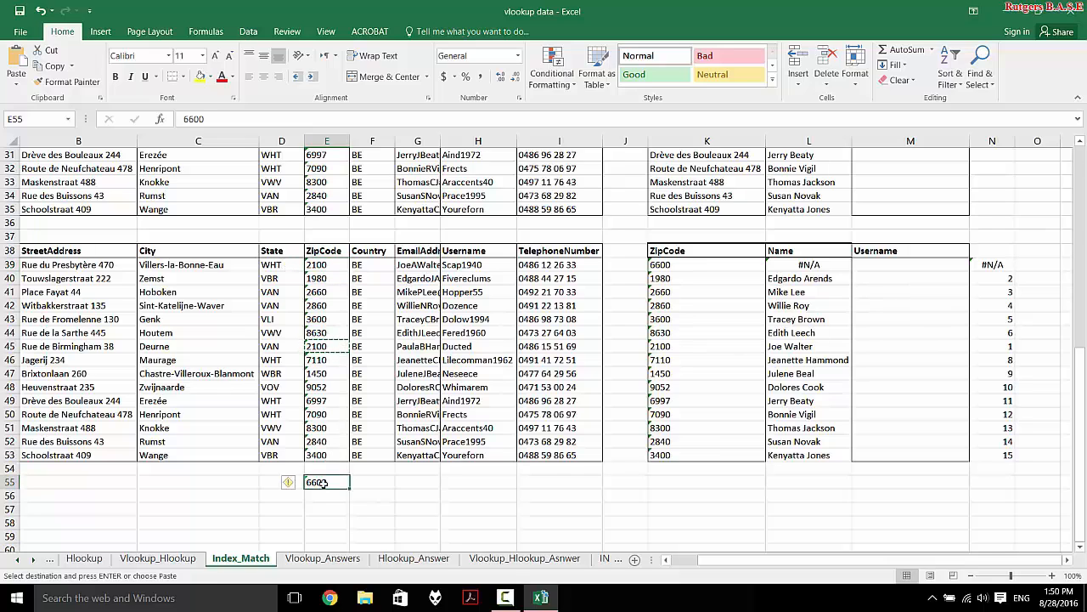
{"action": "key", "text": "ctrl+c"}
{"action": "left_click", "coordinate": [330, 347]}
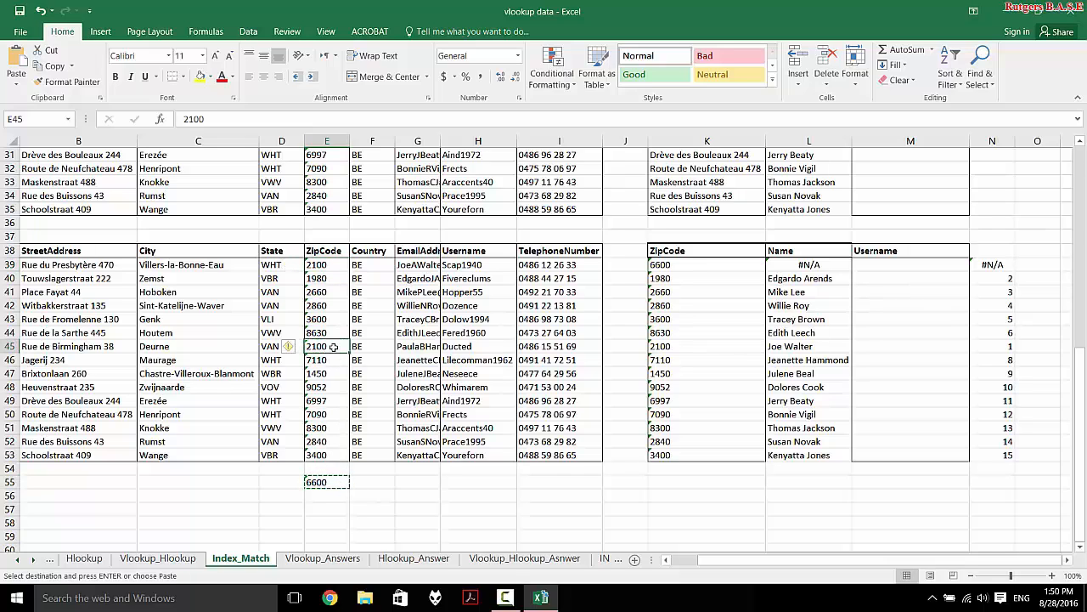
{"action": "key", "text": "ctrl+v"}
{"action": "left_click", "coordinate": [576, 524]}
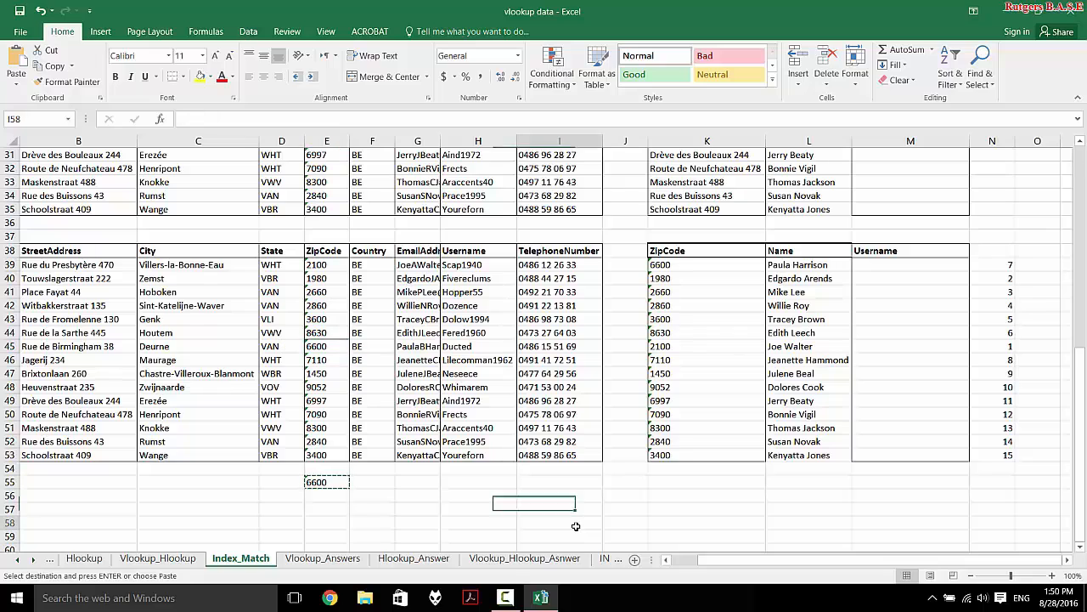
{"action": "left_click", "coordinate": [326, 482]}
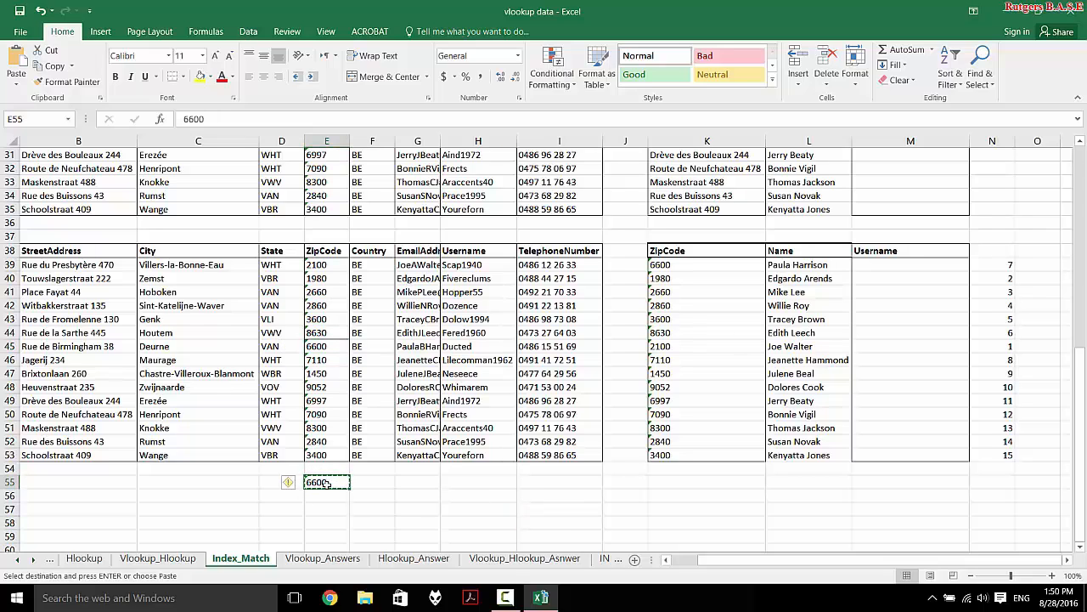
{"action": "key", "text": "Delete"}
{"action": "left_click", "coordinate": [768, 404]}
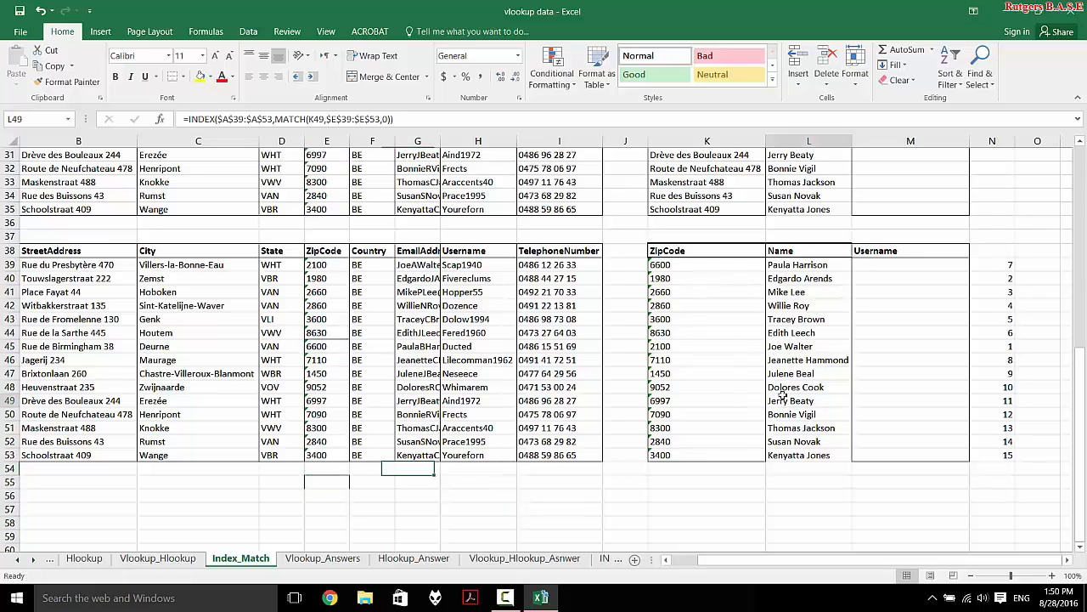
{"action": "left_click", "coordinate": [1006, 278]}
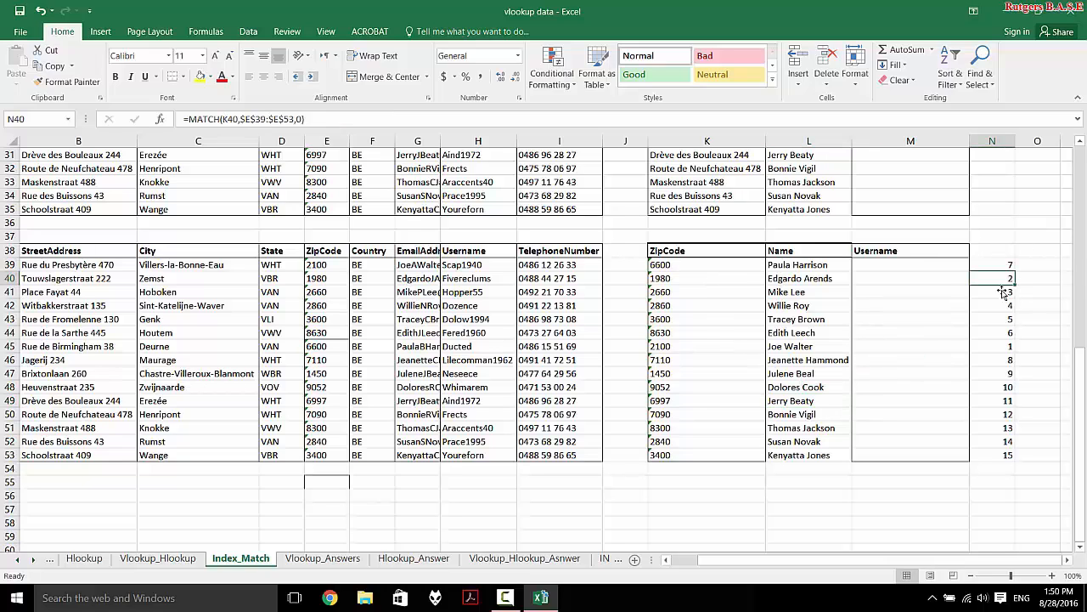
{"action": "left_click", "coordinate": [1002, 265]}
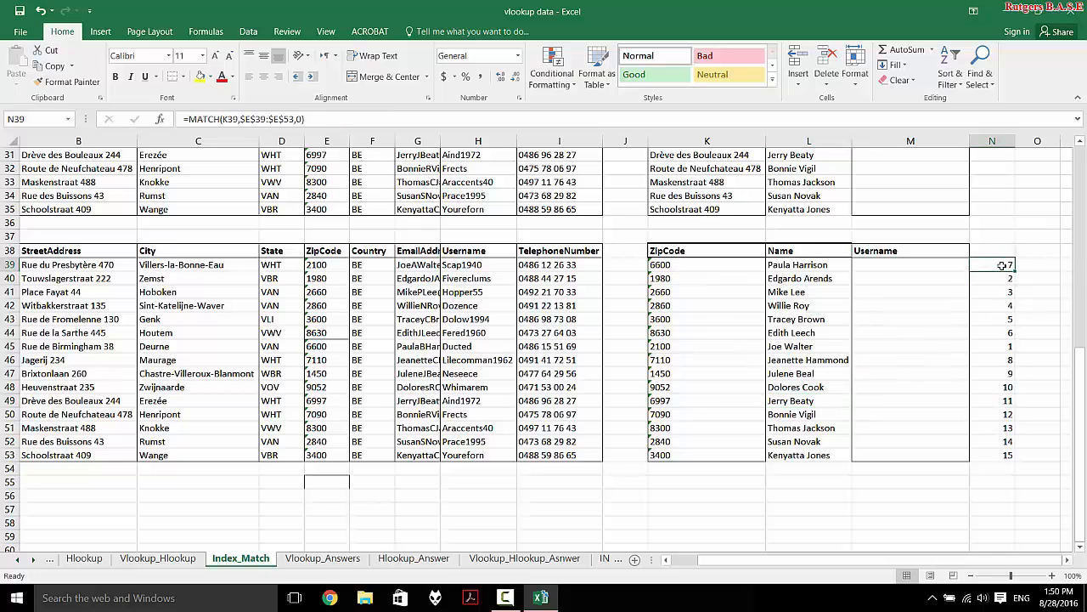
{"action": "left_click", "coordinate": [1003, 346]}
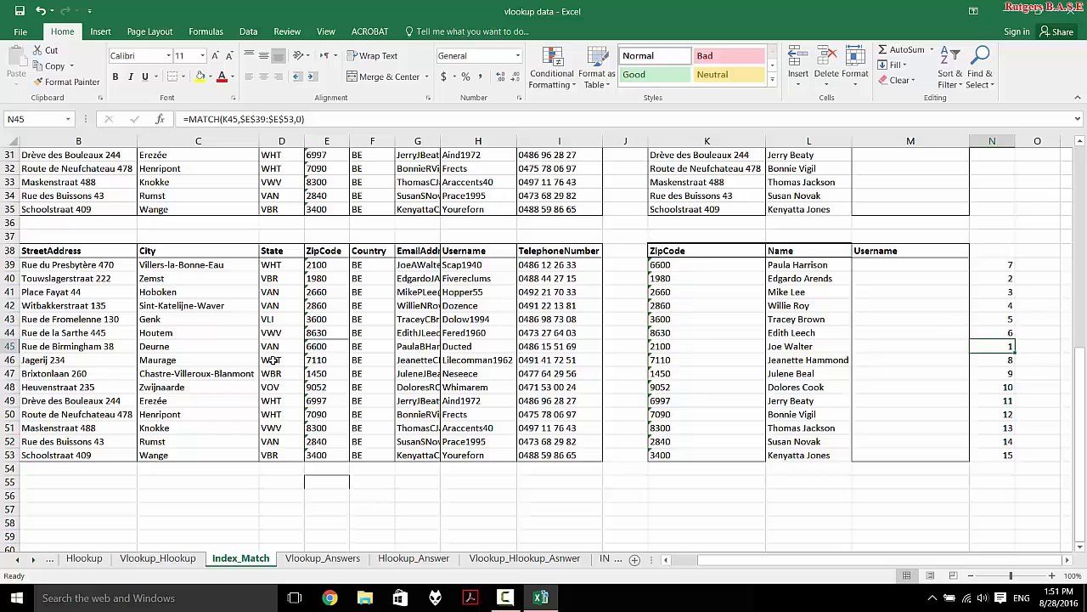
{"action": "left_click", "coordinate": [786, 359]}
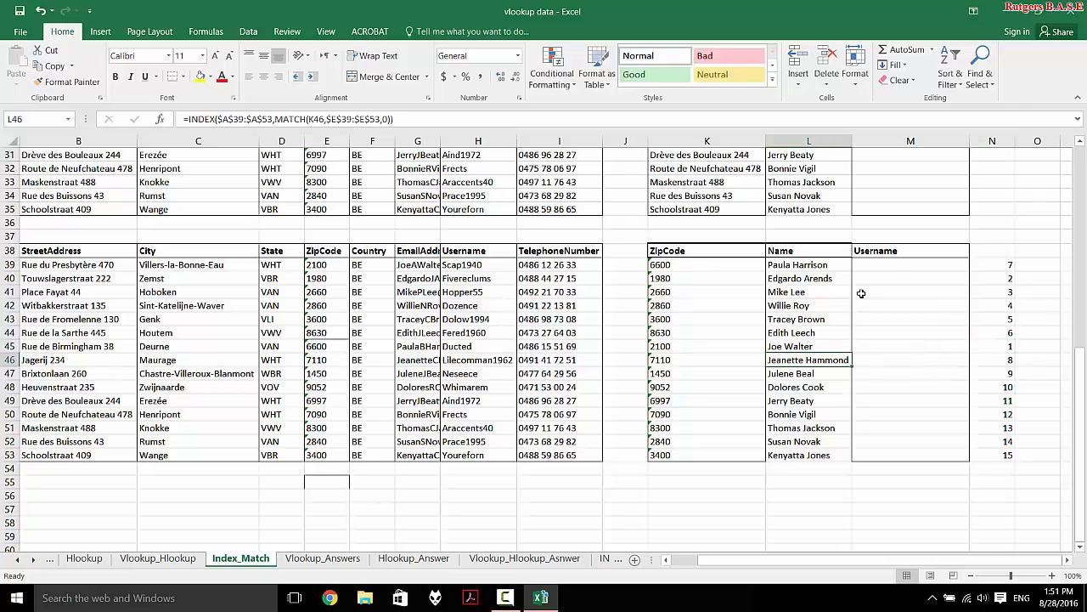
{"action": "left_click", "coordinate": [896, 271]}
- Enter =INDEX($H$39:$H$53,N39) in M39, returning the username Ducted
{"action": "type", "text": "=INDEX("}
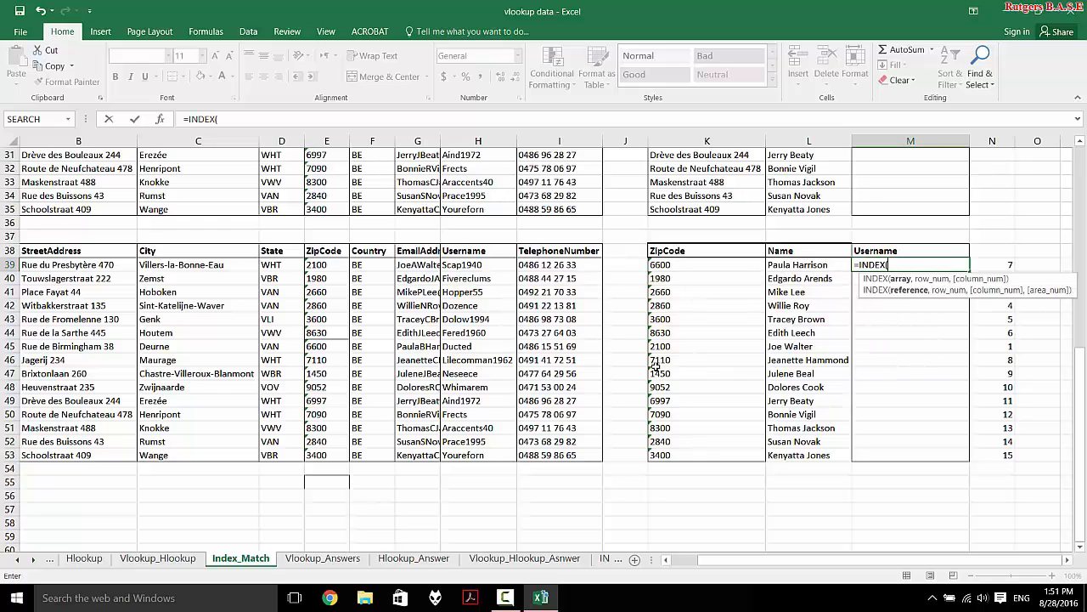
{"action": "left_click_drag", "start_coordinate": [476, 268], "coordinate": [468, 450]}
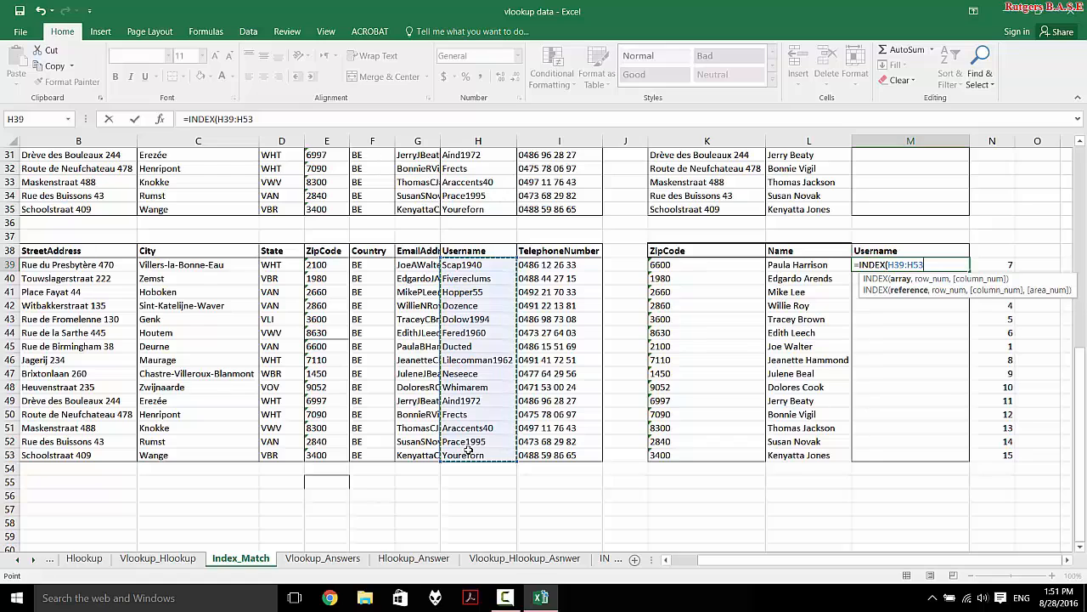
{"action": "key", "text": "F4"}
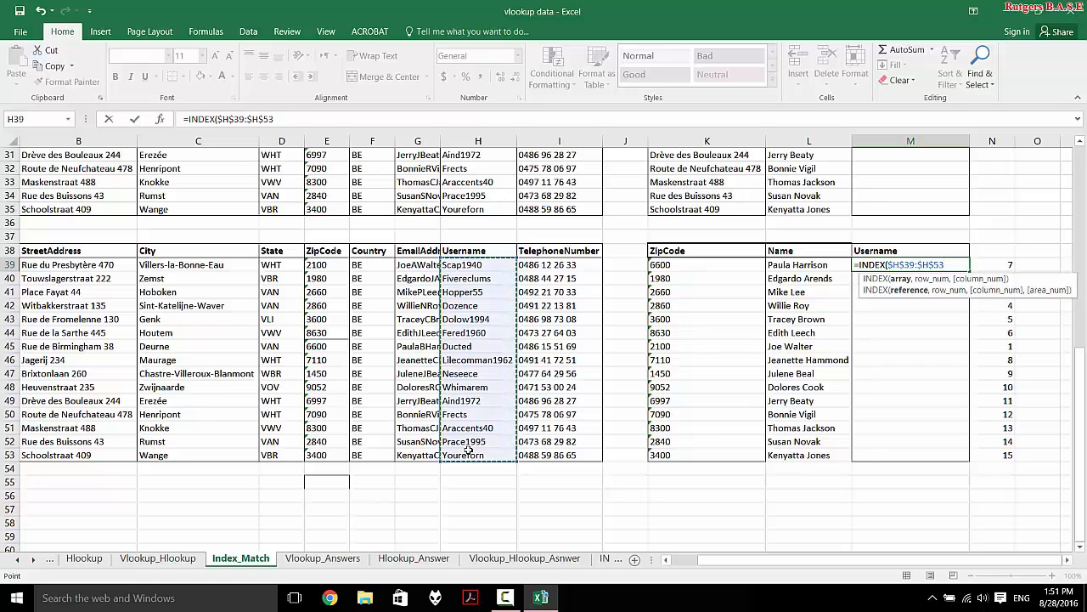
{"action": "type", "text": ","}
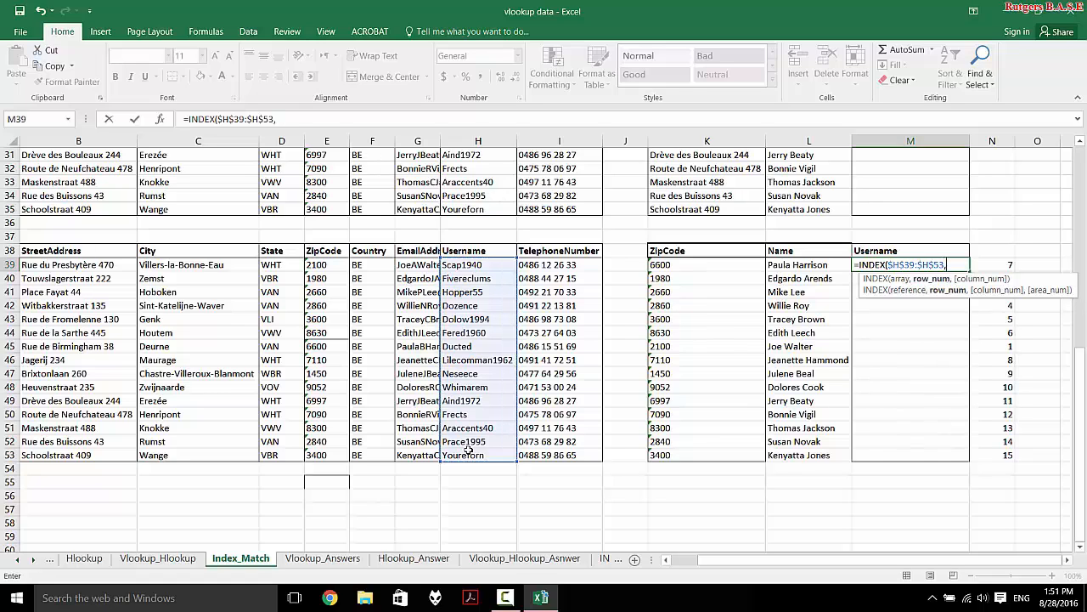
{"action": "left_click", "coordinate": [1006, 263]}
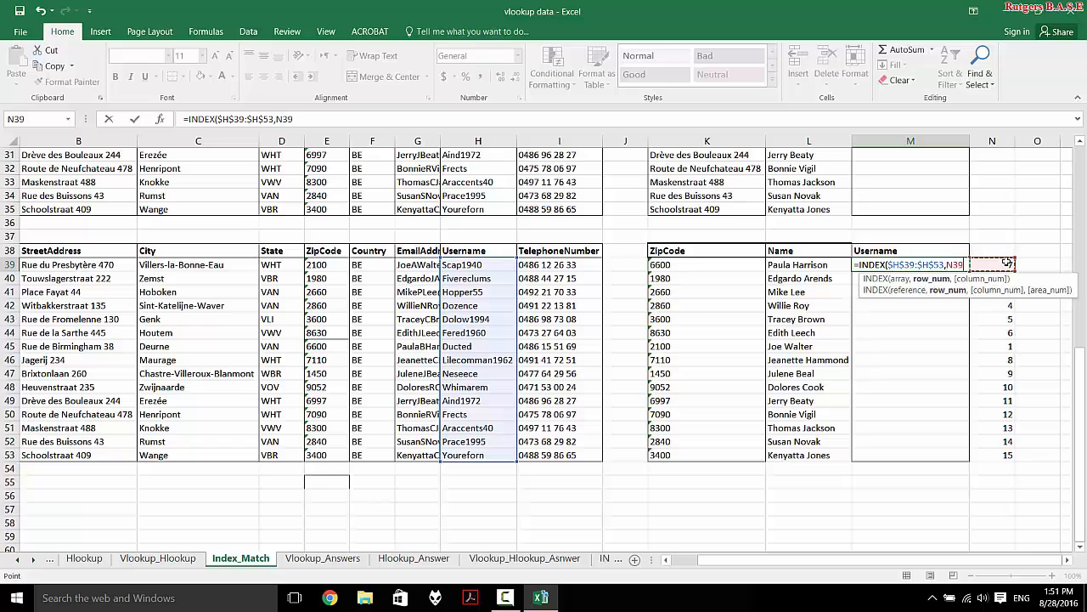
{"action": "key", "text": "Return"}
- Fill the INDEX formula down through M53 and review M39's formula
{"action": "left_click", "coordinate": [947, 264]}
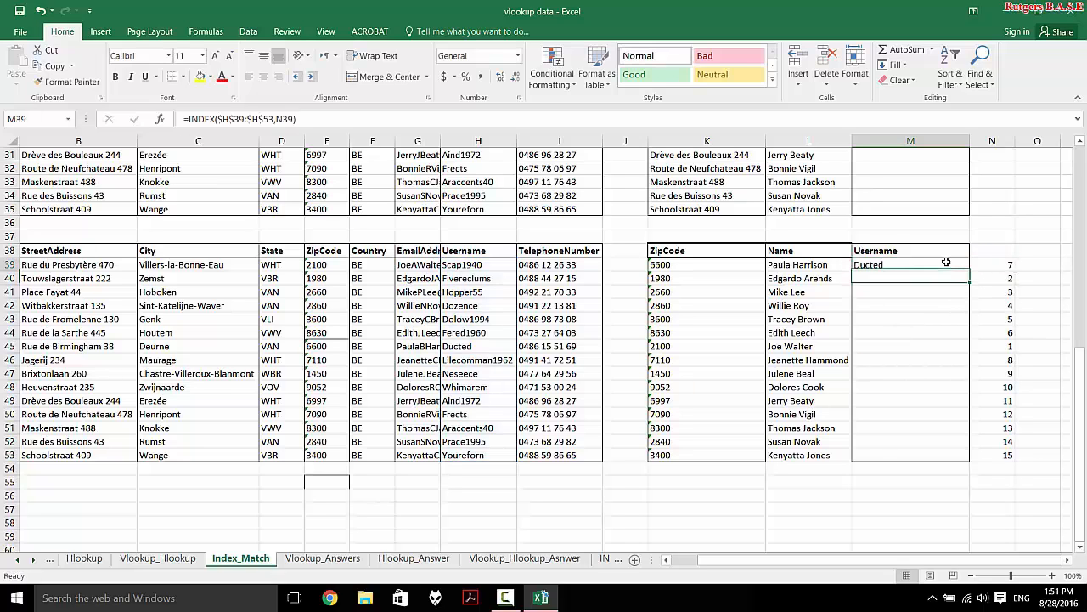
{"action": "double_click", "coordinate": [969, 270]}
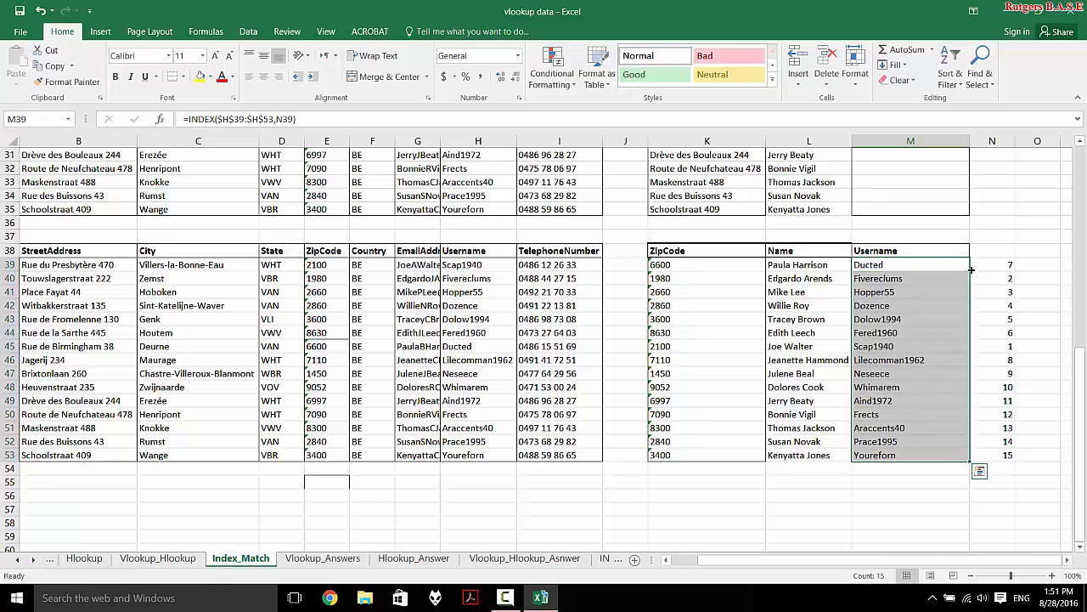
{"action": "key", "text": "ctrl+Down"}
{"action": "key", "text": "ctrl+Up"}
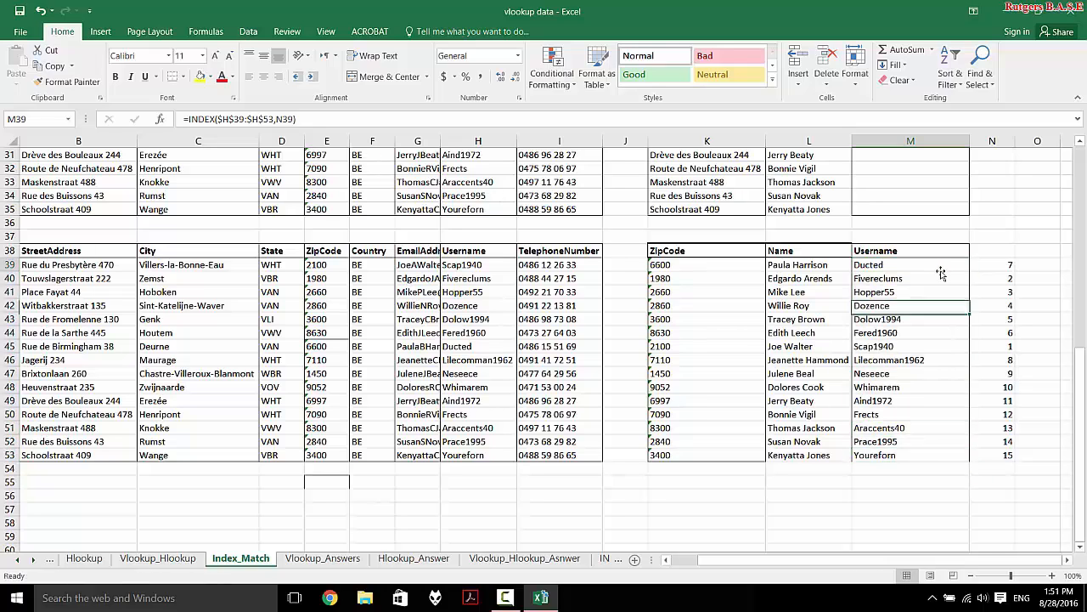
{"action": "double_click", "coordinate": [933, 266]}
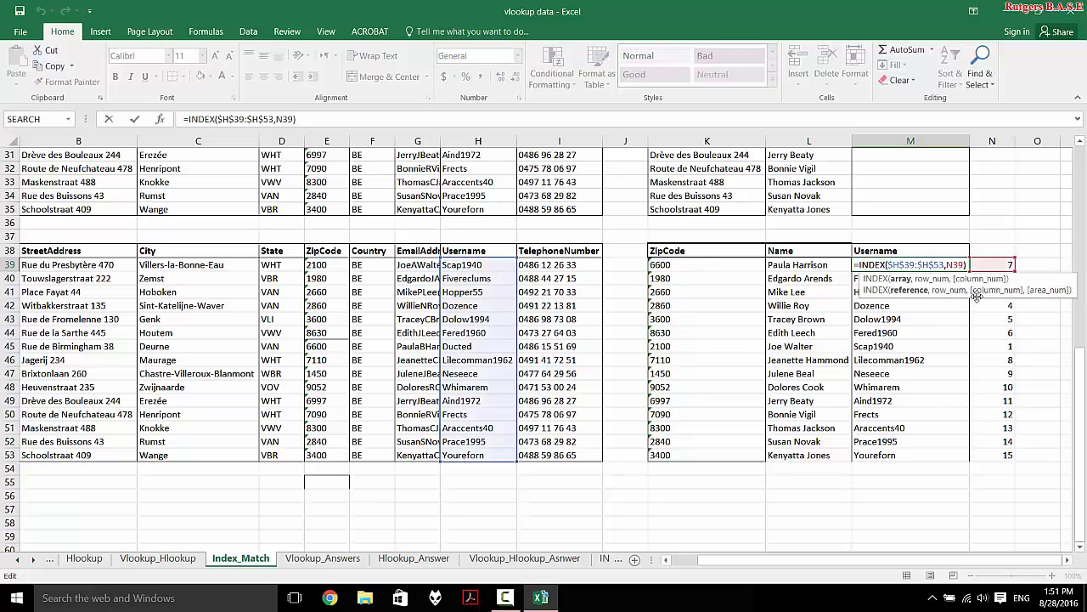
{"action": "key", "text": "Escape"}
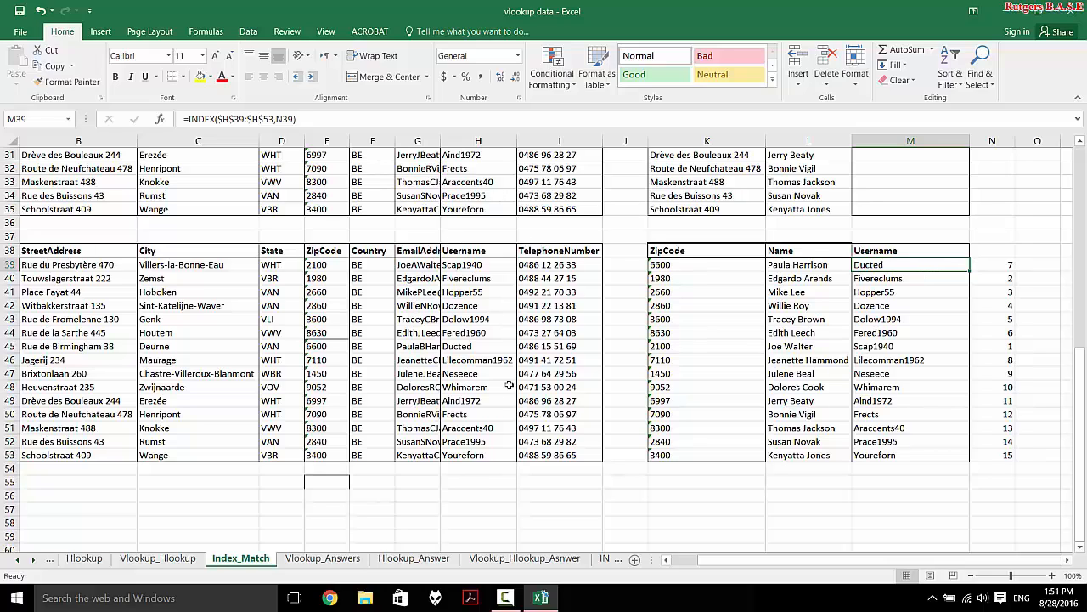
{"action": "left_click", "coordinate": [1008, 268]}
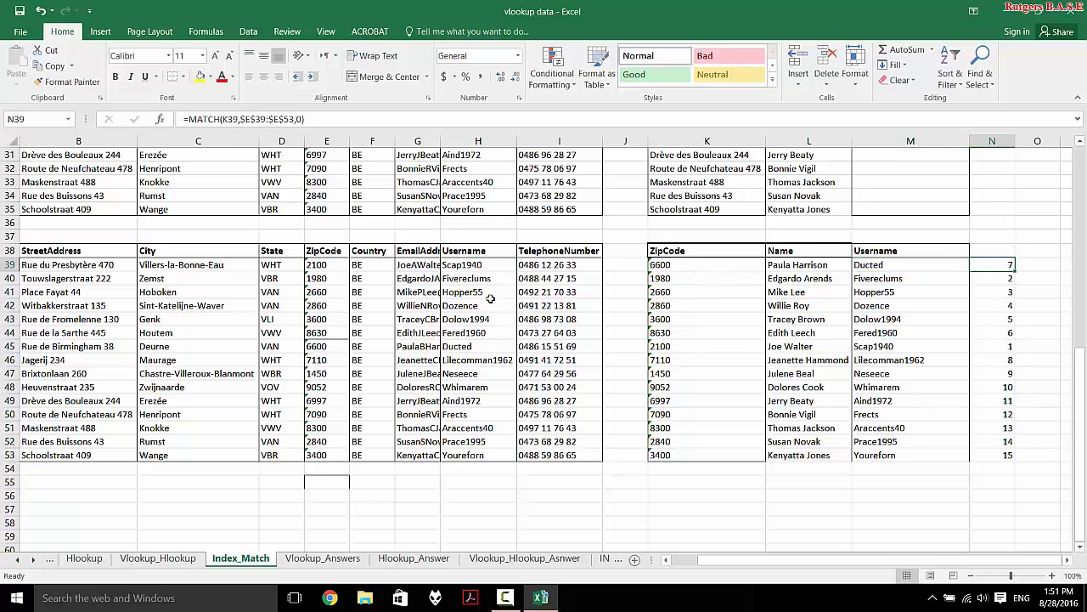
{"action": "left_click", "coordinate": [472, 266]}
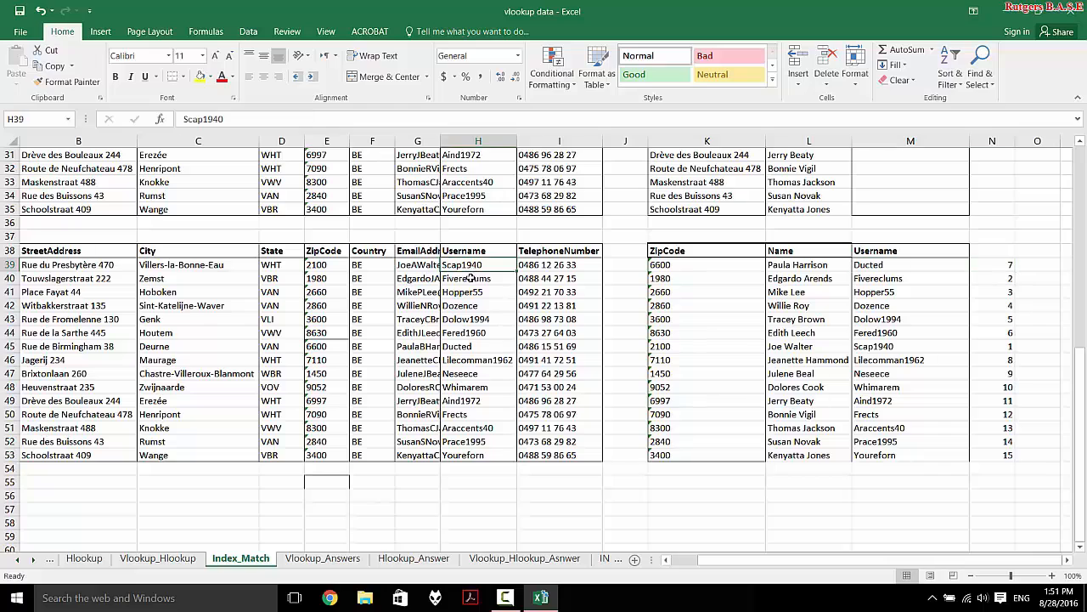
{"action": "left_click", "coordinate": [469, 278]}
{"action": "left_click", "coordinate": [465, 292]}
{"action": "key", "text": "Down"}
{"action": "key", "text": "Down"}
{"action": "key", "text": "Down"}
{"action": "key", "text": "Down"}
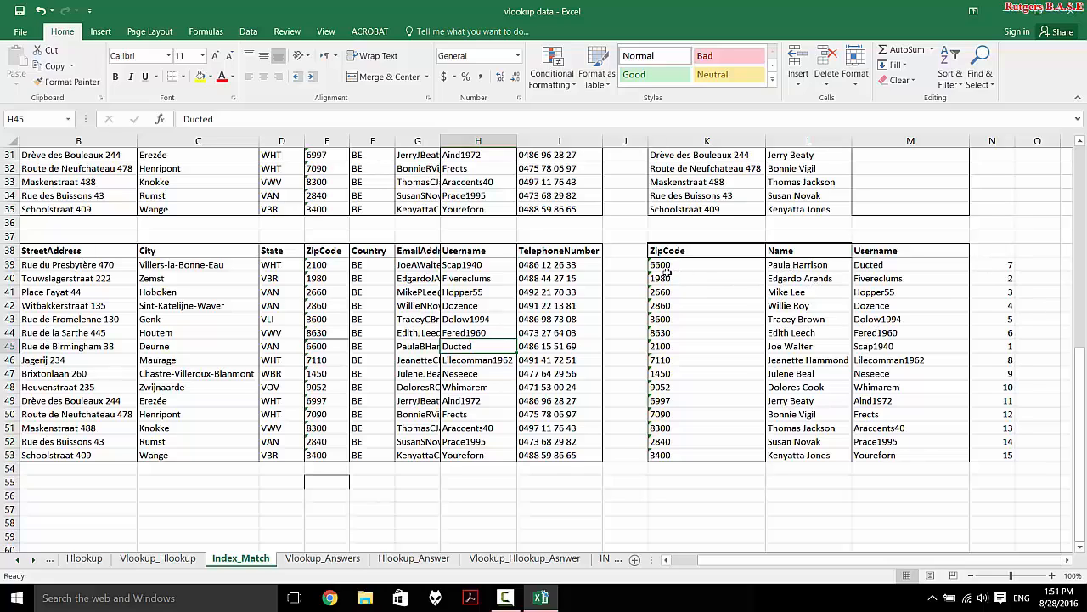
{"action": "left_click", "coordinate": [312, 344]}
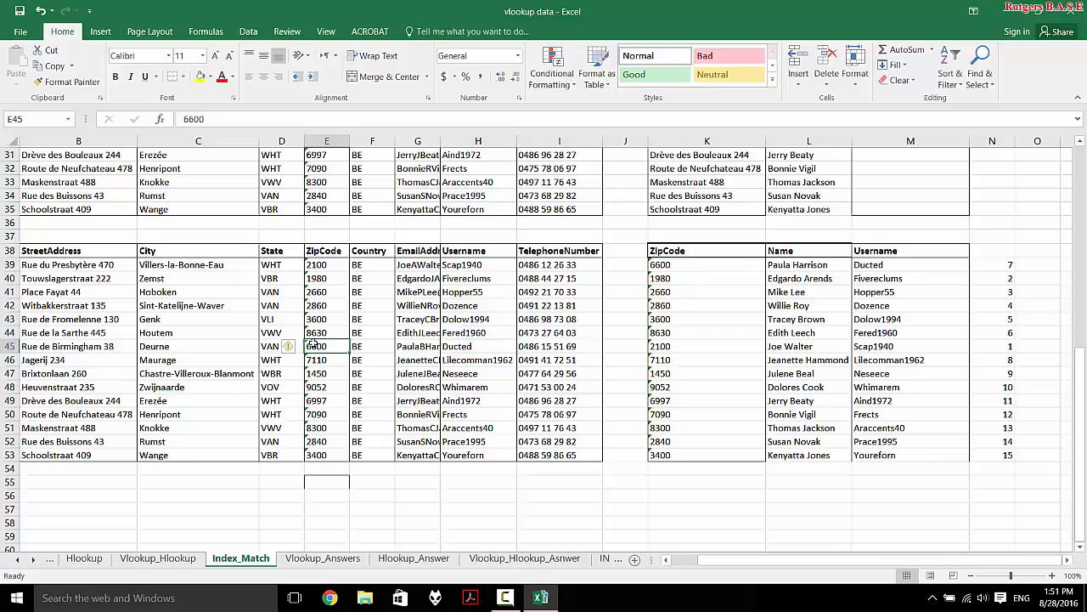
- Autofit the EmailAddress column G, then narrow it partway back
{"action": "scroll", "coordinate": [567, 354], "scroll_direction": "up", "scroll_amount": 10}
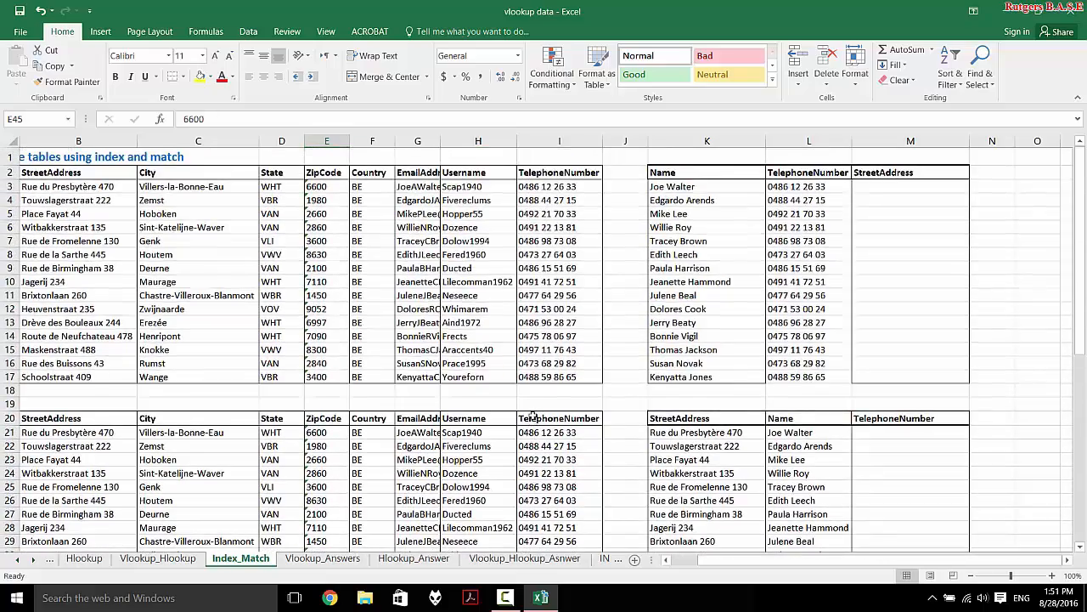
{"action": "scroll", "coordinate": [533, 414], "scroll_direction": "down", "scroll_amount": 20}
{"action": "scroll", "coordinate": [532, 415], "scroll_direction": "up", "scroll_amount": 20}
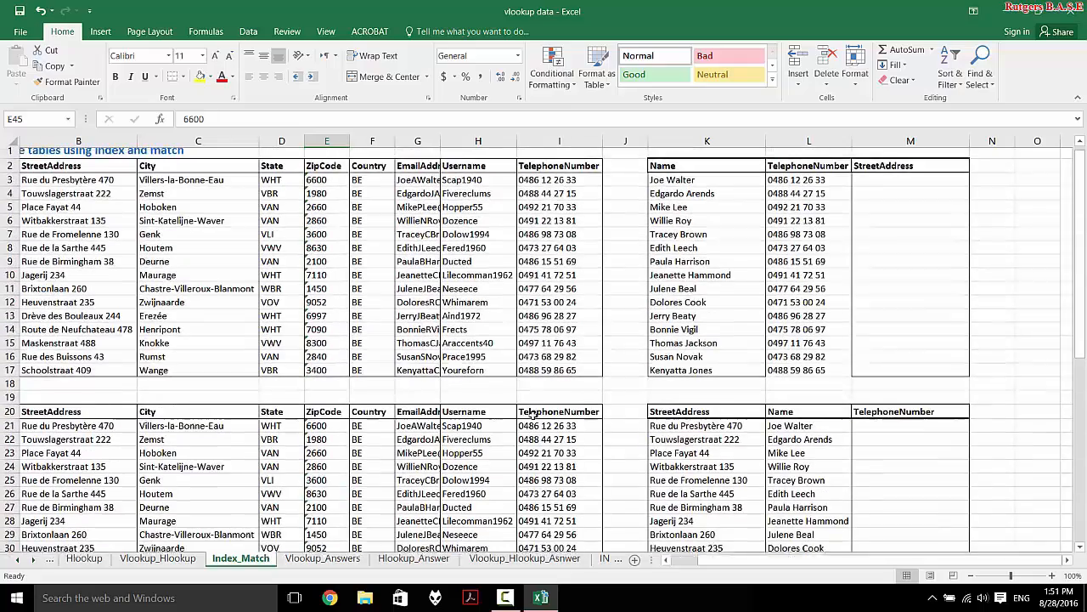
{"action": "scroll", "coordinate": [532, 415], "scroll_direction": "left", "scroll_amount": 2}
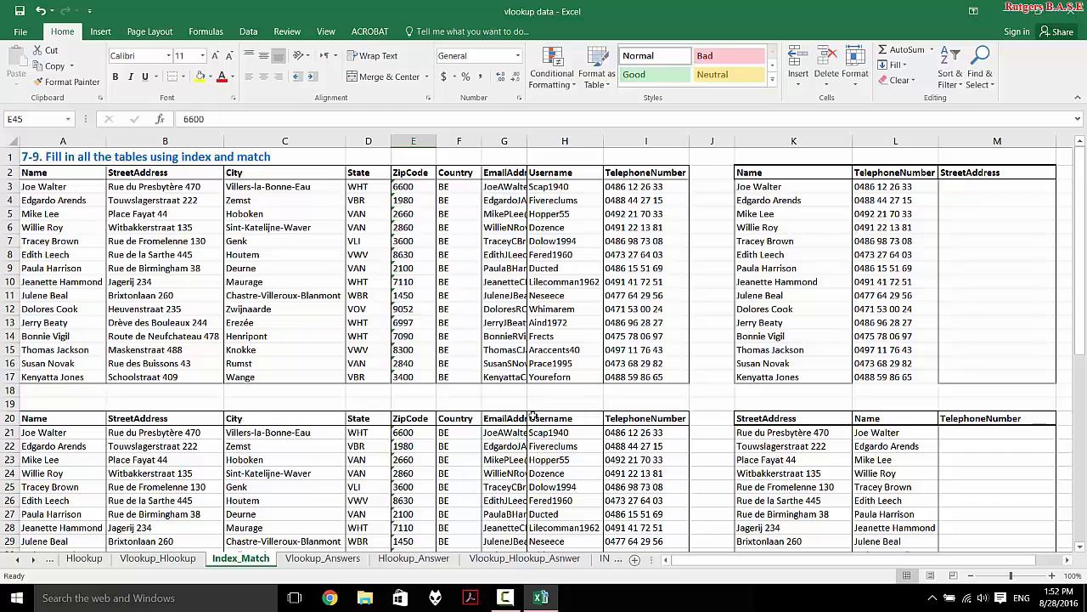
{"action": "double_click", "coordinate": [527, 138]}
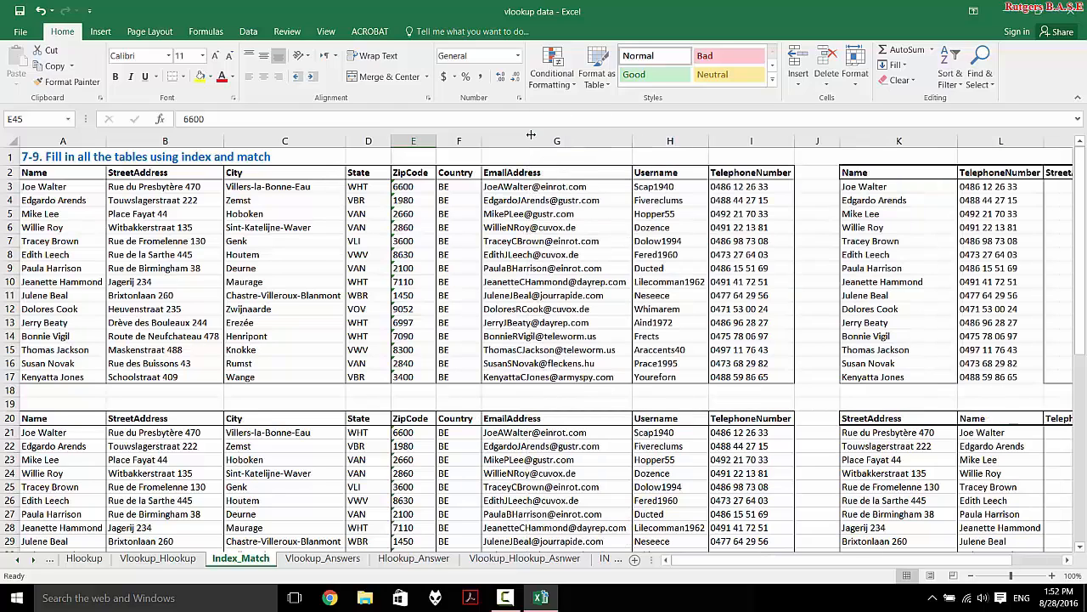
{"action": "left_click_drag", "start_coordinate": [627, 142], "coordinate": [564, 142]}
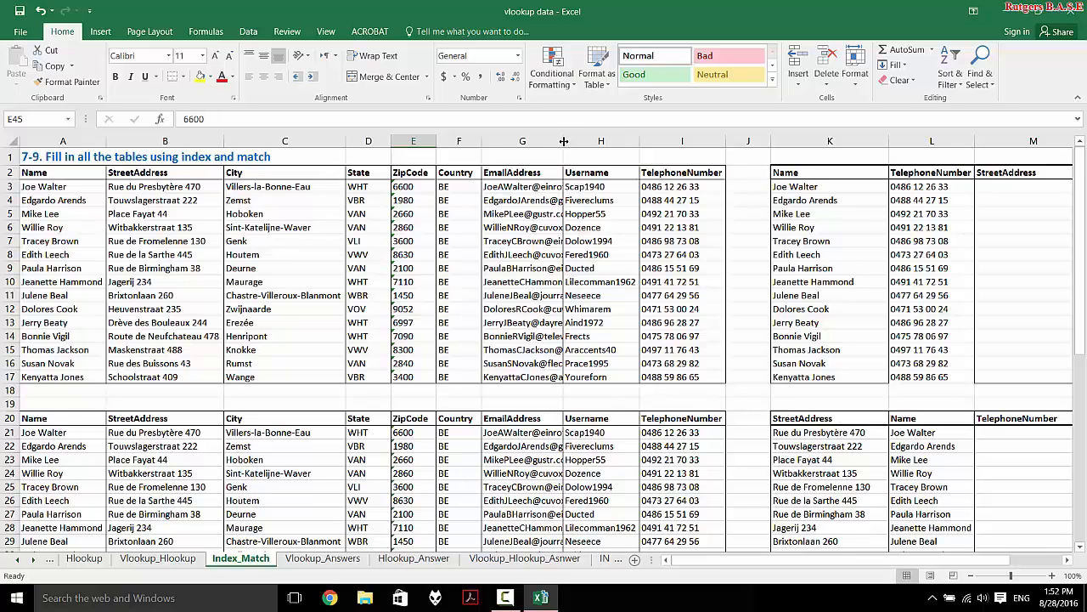
{"action": "left_click", "coordinate": [323, 556]}
{"action": "left_click", "coordinate": [414, 558]}
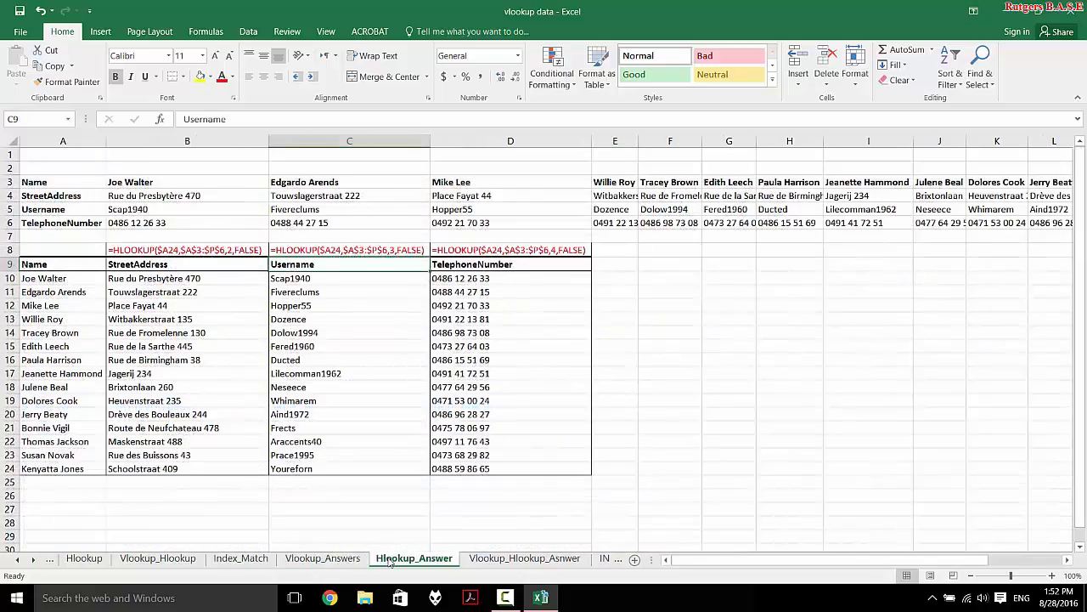
{"action": "left_click", "coordinate": [333, 567]}
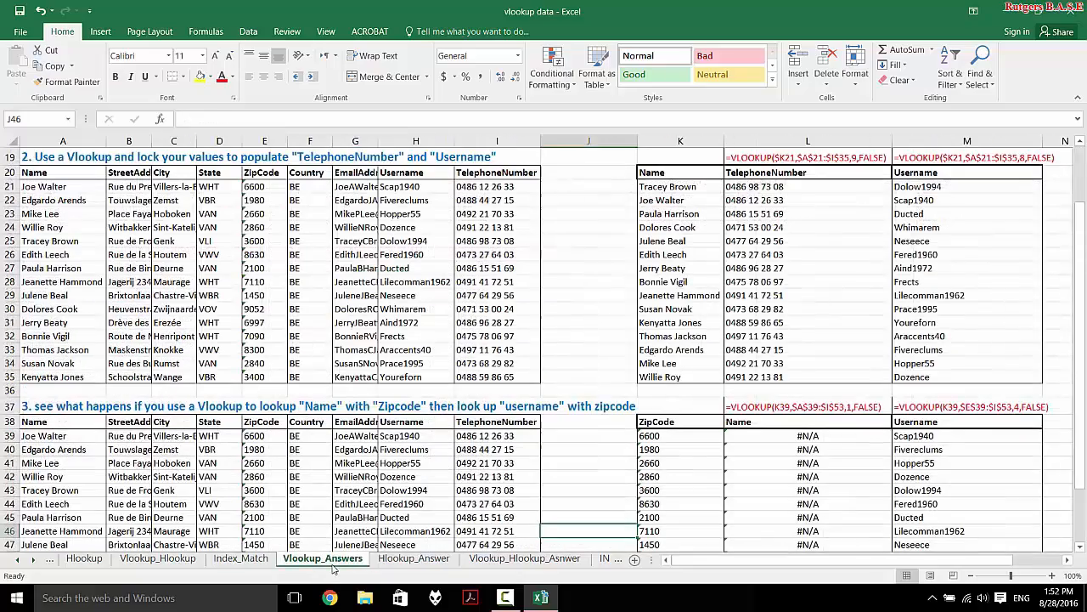
{"action": "left_click", "coordinate": [270, 560]}
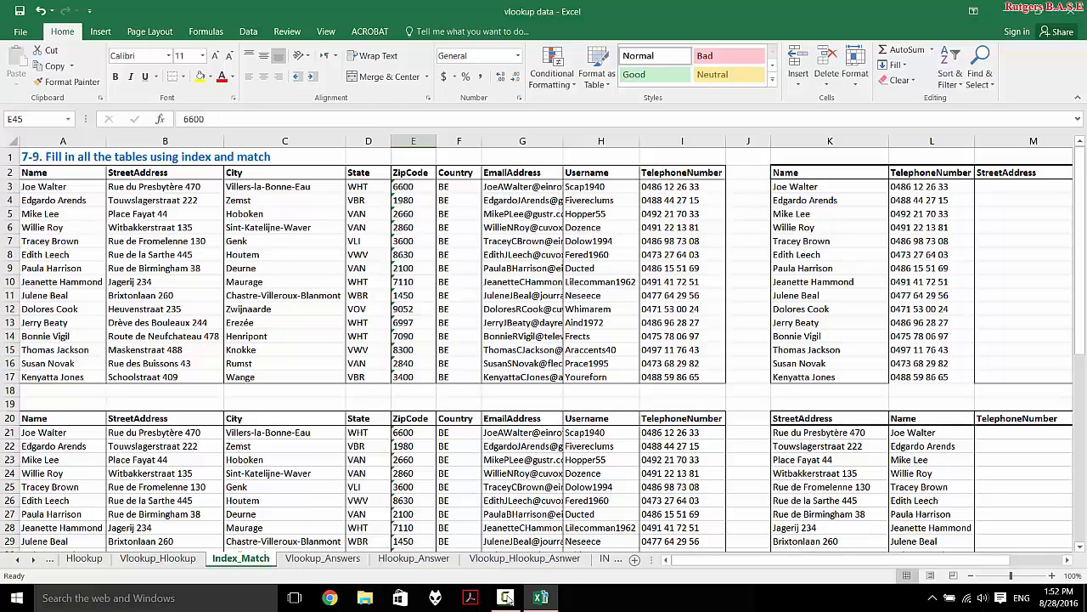
{"action": "mouse_move", "coordinate": [510, 602]}
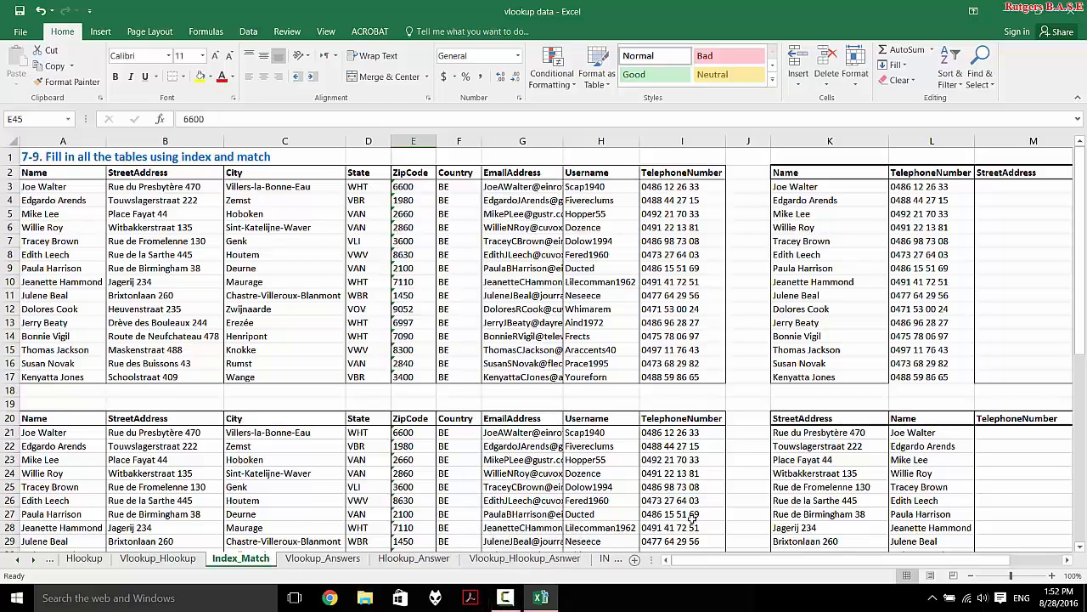